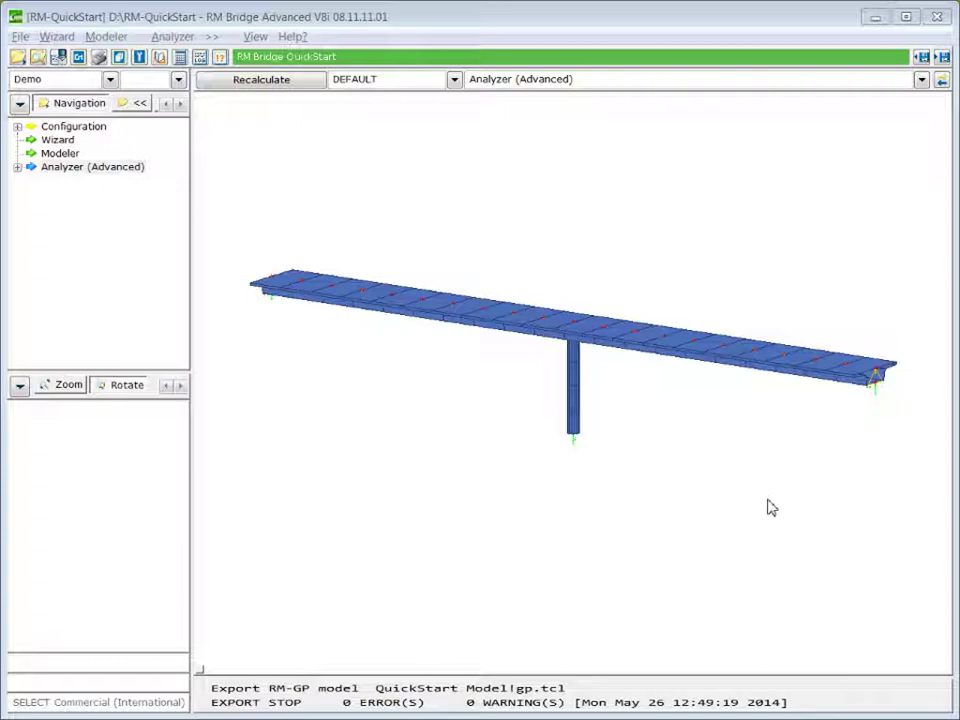
- Import QuickStart Model.tcl together with its GP model as a new project, initializing the RM database
left_click(922, 57)
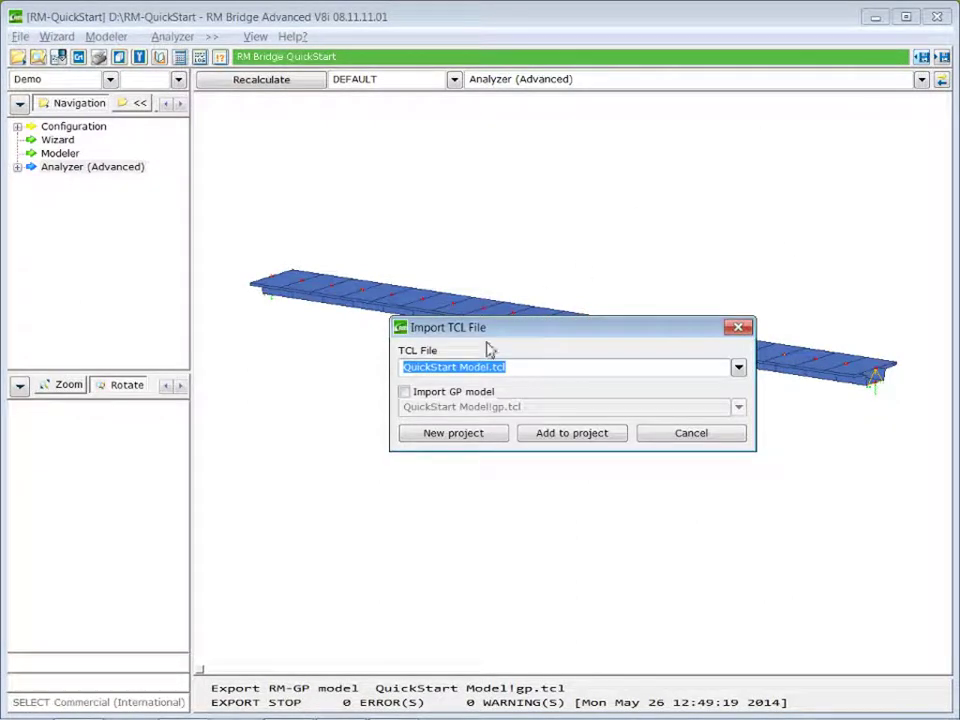
left_click(739, 372)
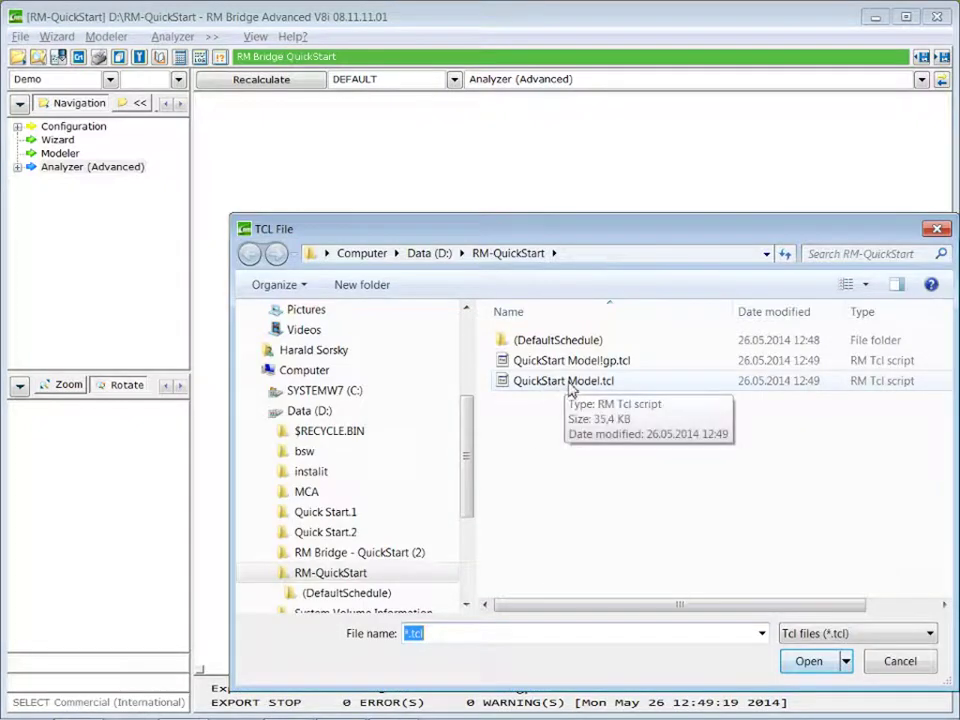
left_click(588, 386)
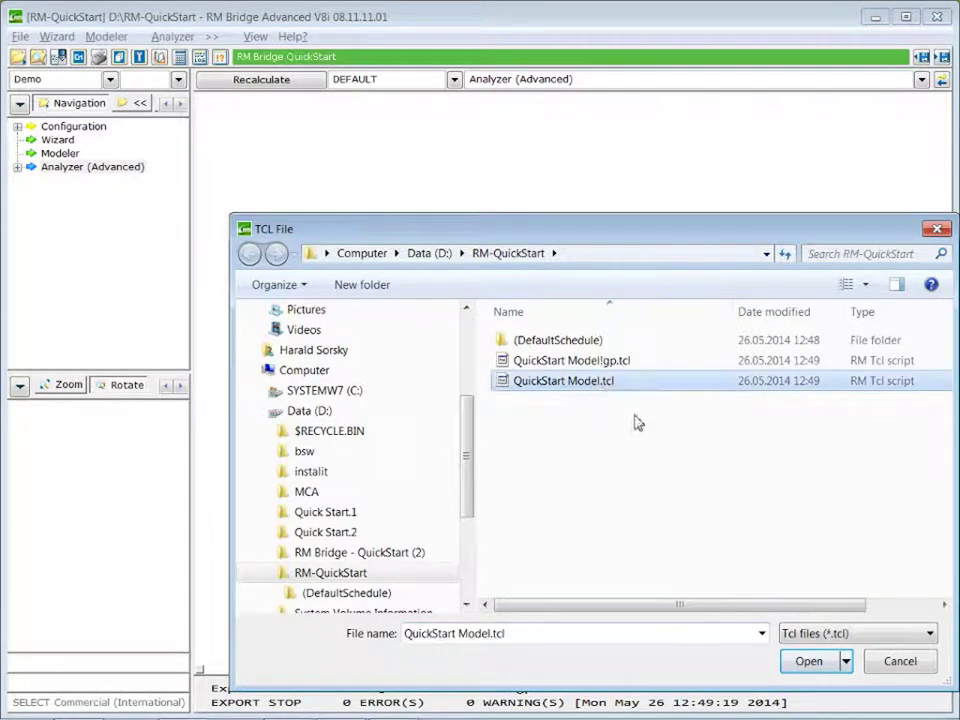
left_click(808, 662)
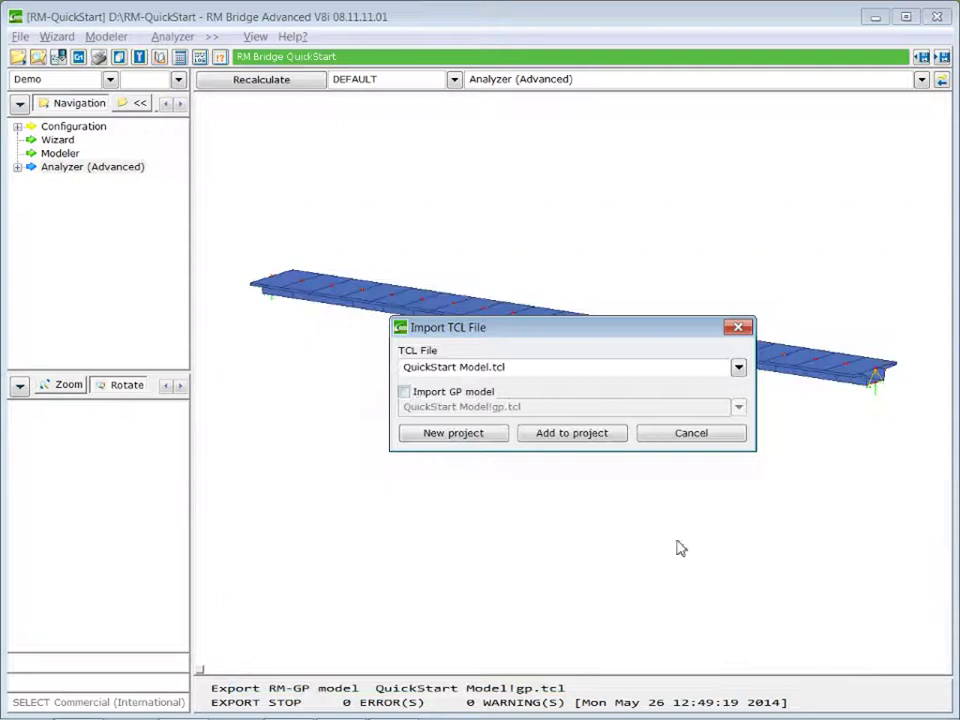
left_click(405, 392)
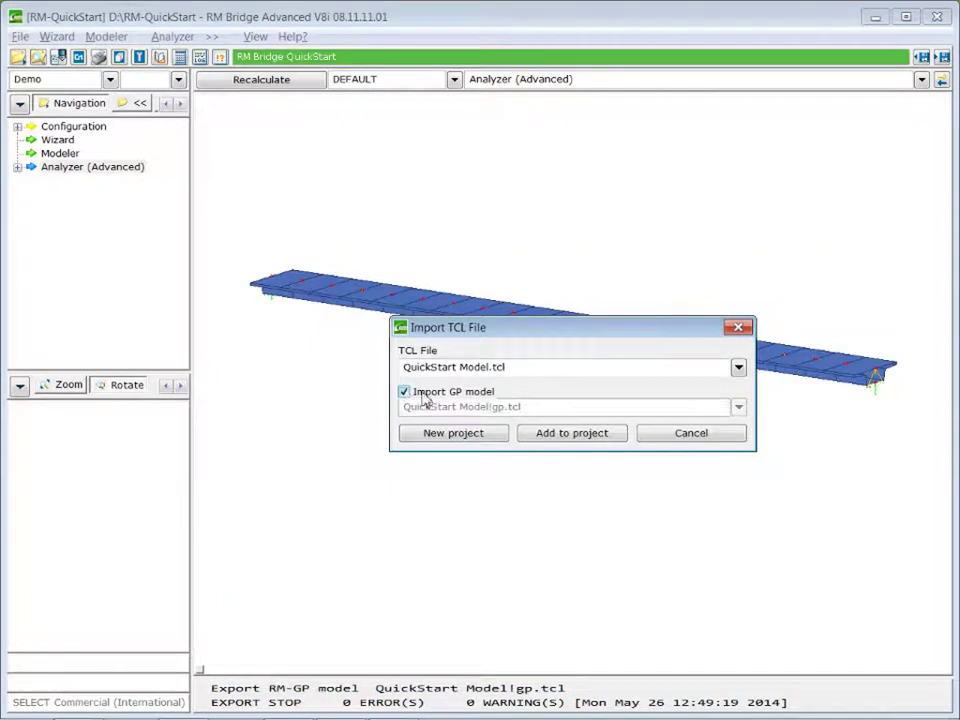
left_click(456, 440)
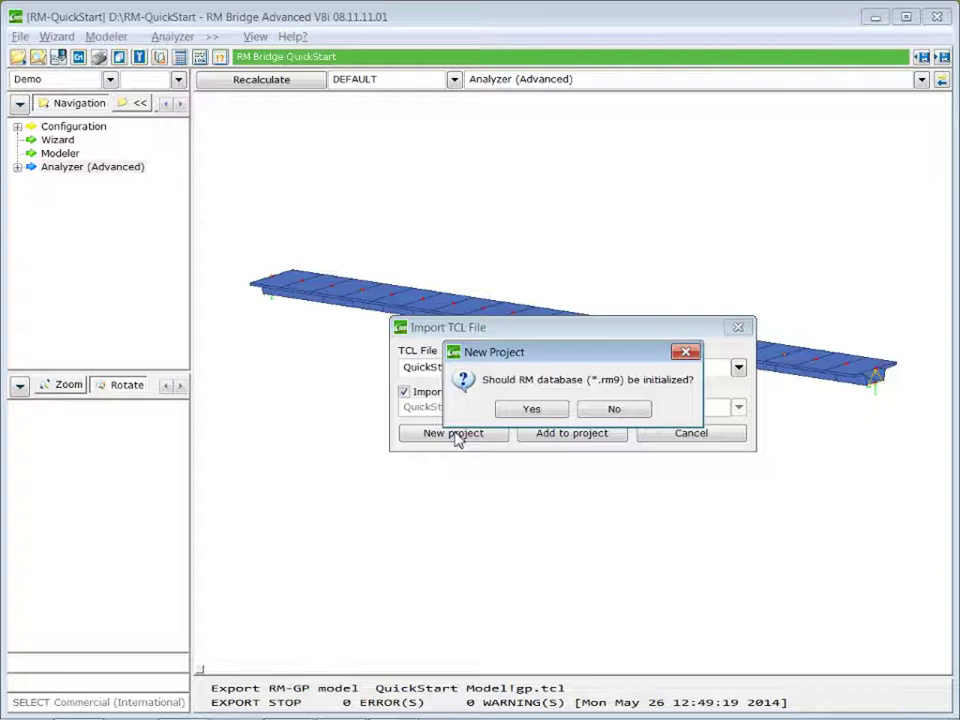
left_click(532, 410)
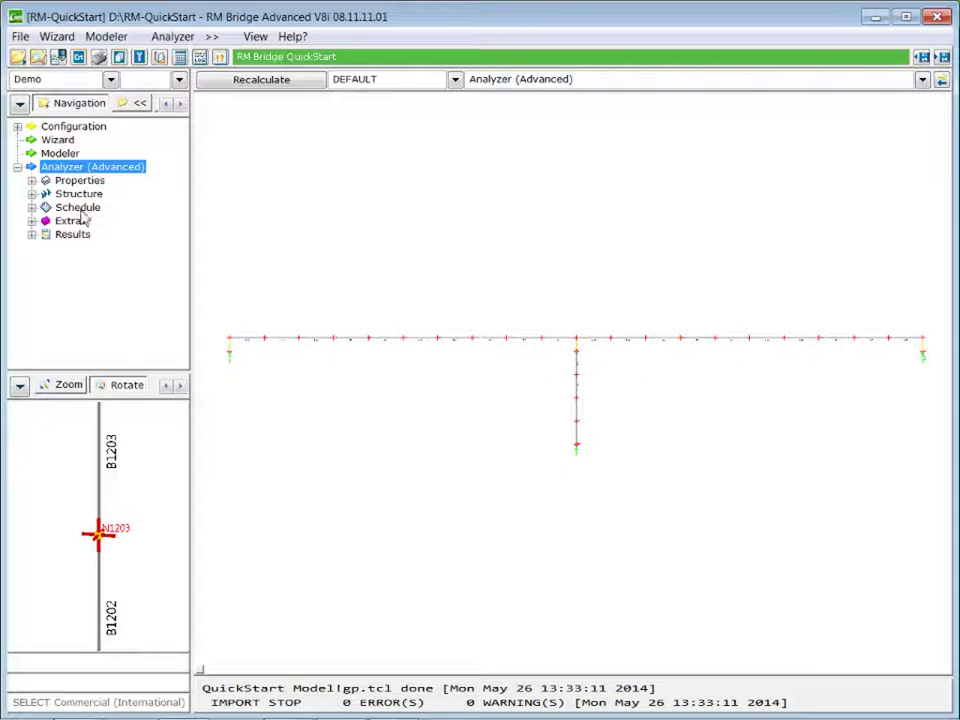
- Look through the Activation and Schedule Actions lists of the schedule's construction stages, ending on Activation
left_click(31, 208)
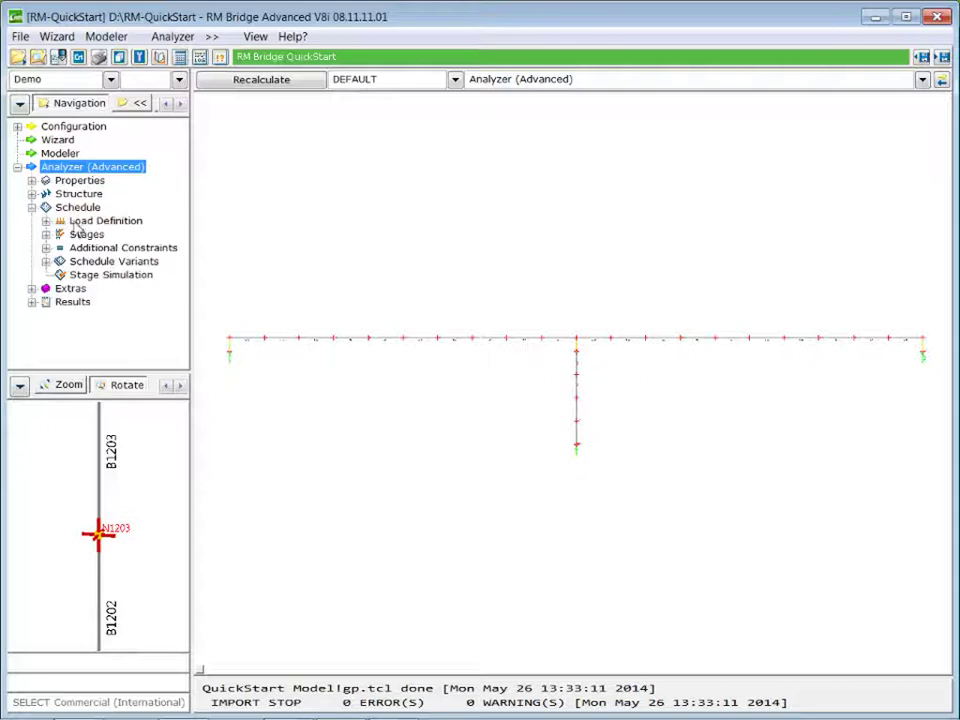
left_click(45, 235)
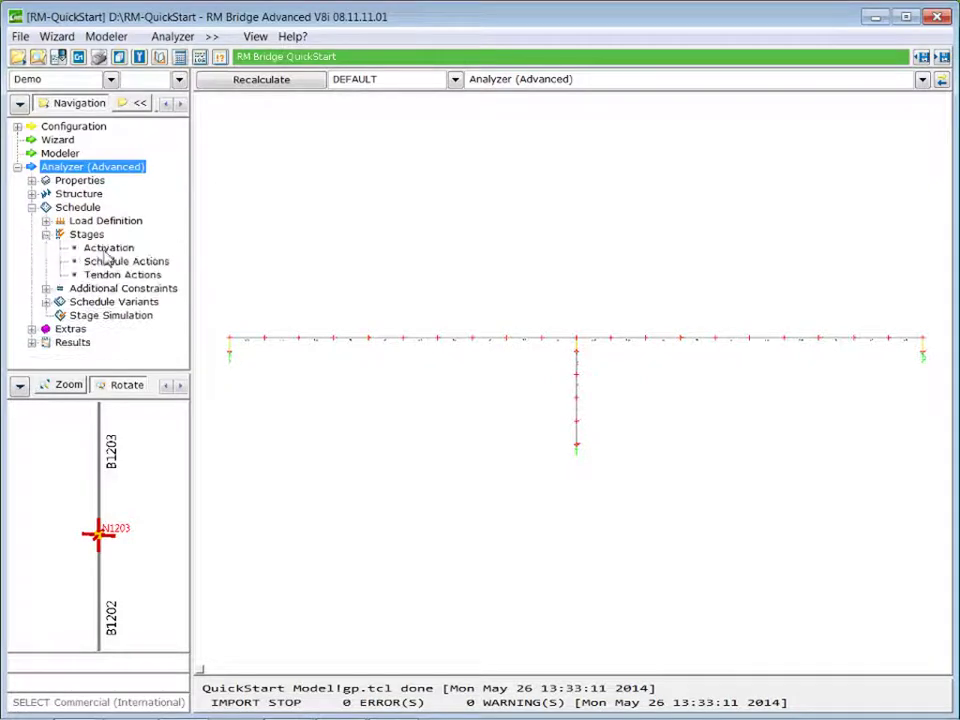
left_click(107, 250)
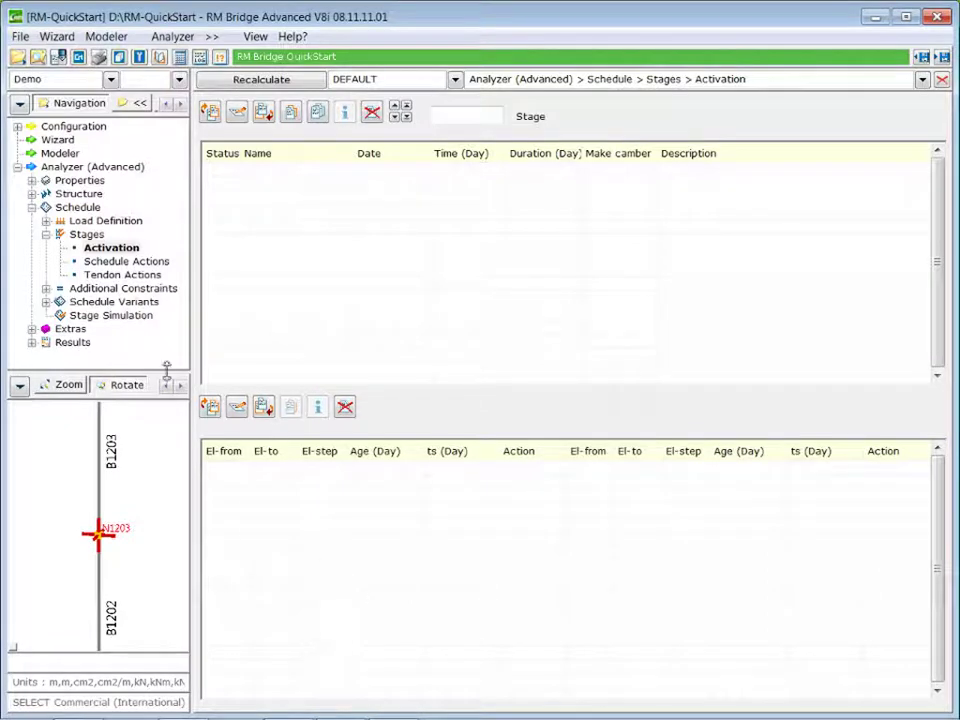
left_click(126, 261)
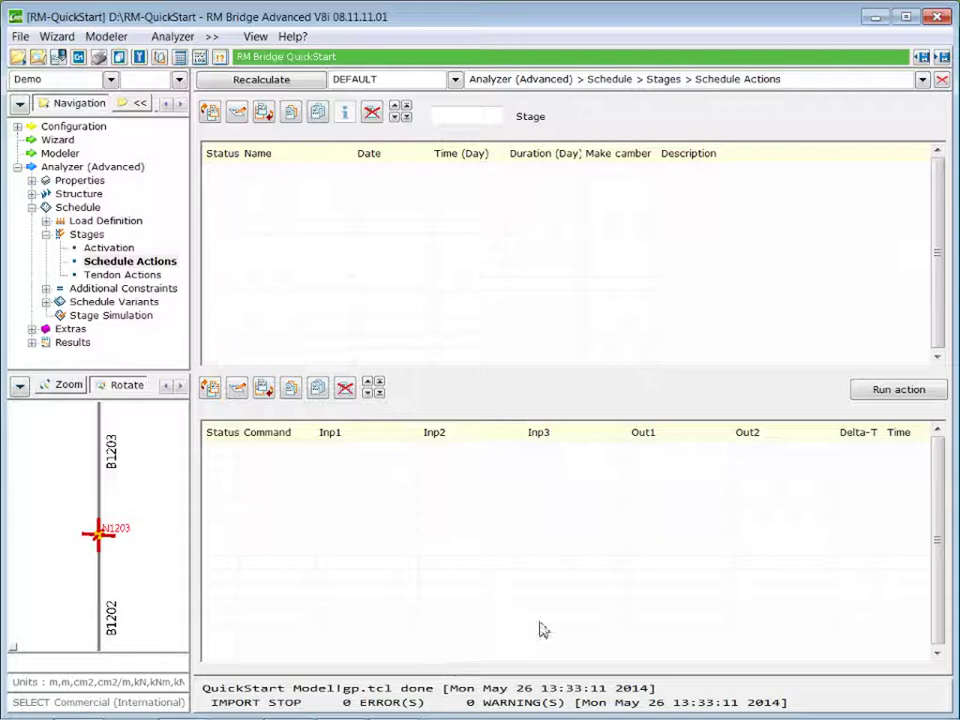
left_click(108, 250)
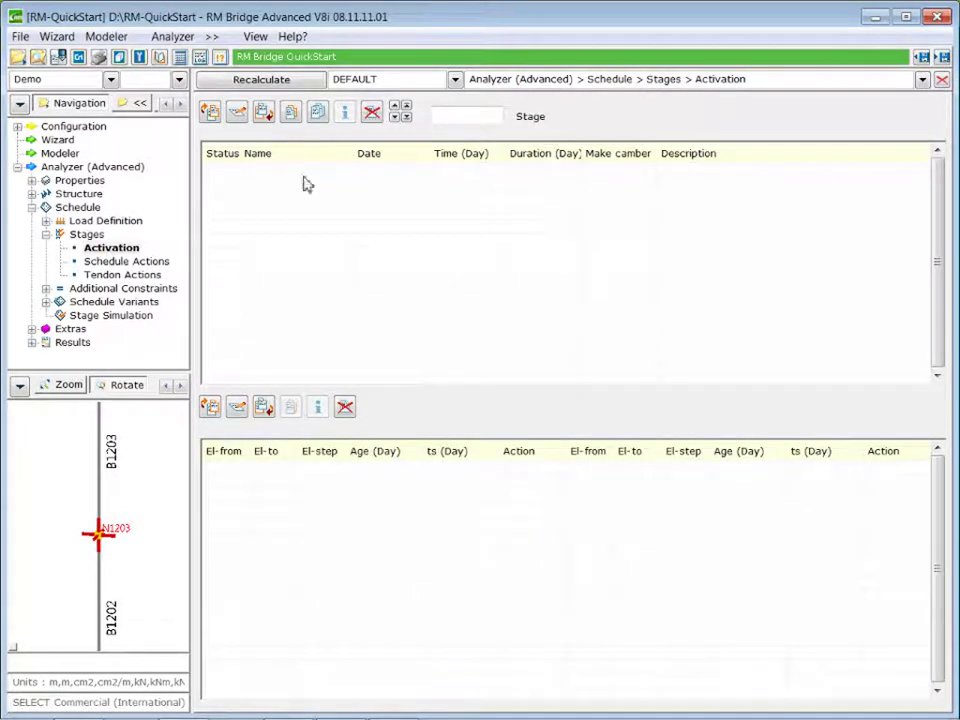
- Add a construction stage named Stage-1 with the description "active Pier"
left_click(263, 112)
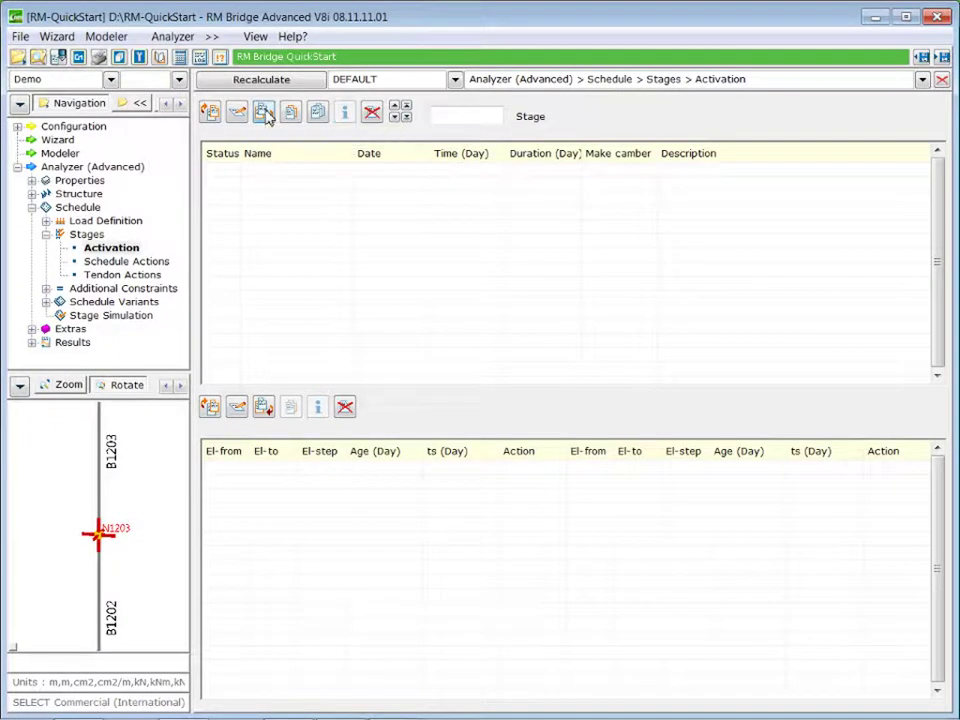
left_click(531, 362)
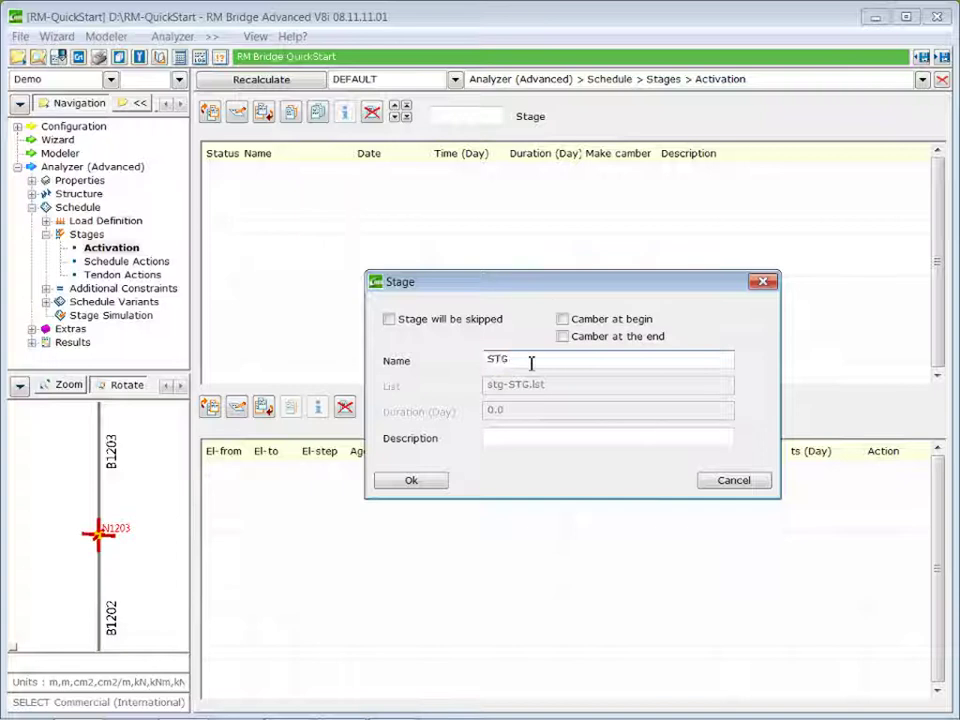
key("BackSpace")
key("BackSpace")
type("tage ")
type("1")
left_click(517, 436)
left_click(517, 437)
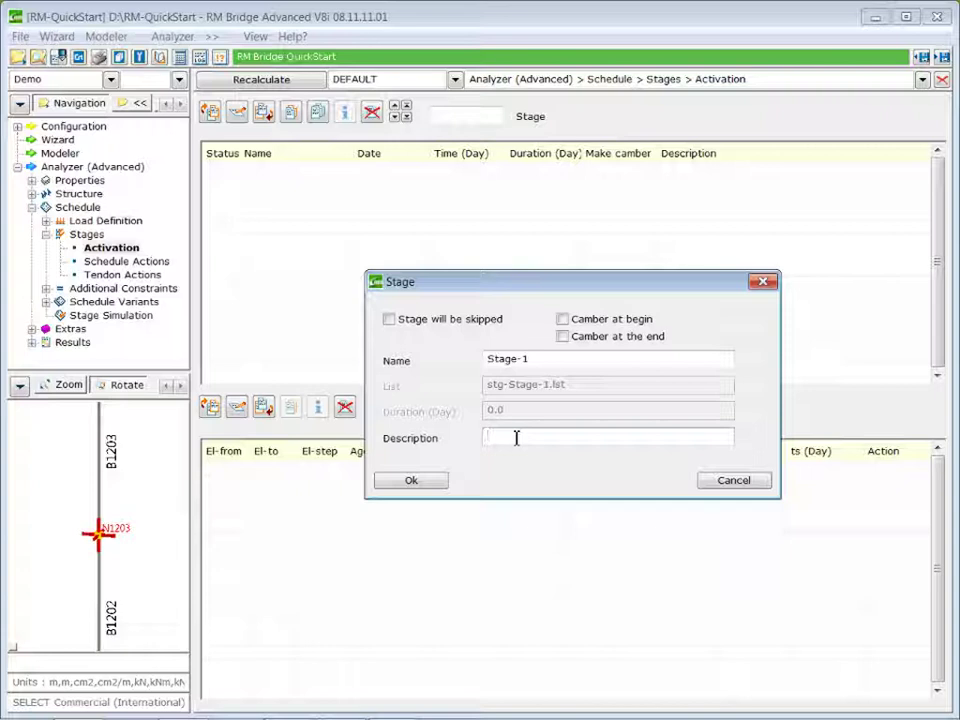
type("active Pier")
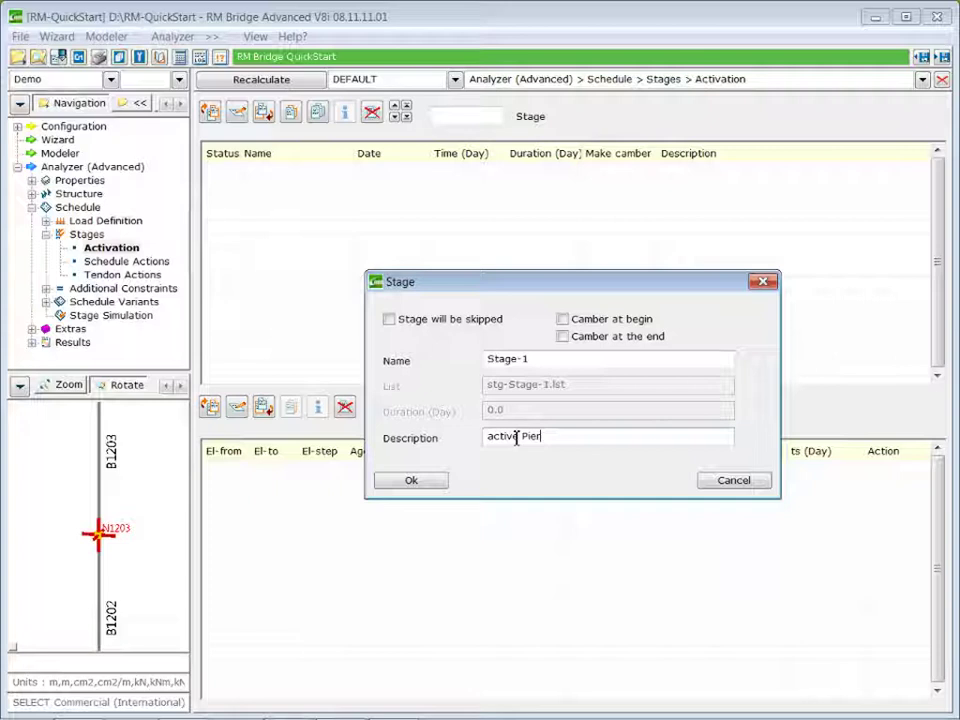
left_click(409, 482)
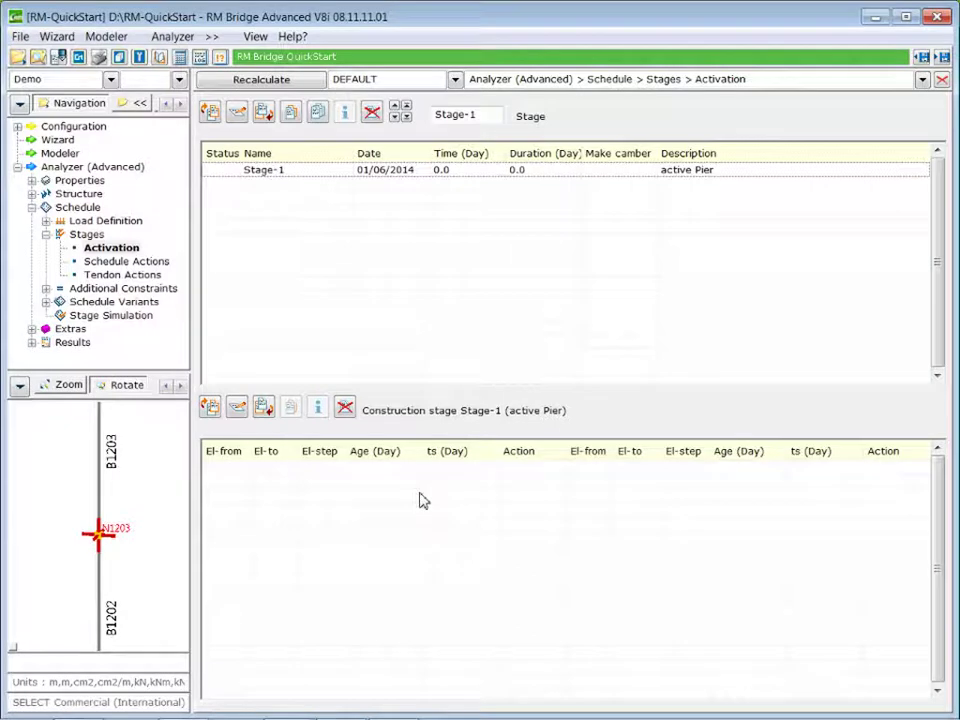
- Activate the Pier element group in Stage-1 by assembly
left_click(263, 409)
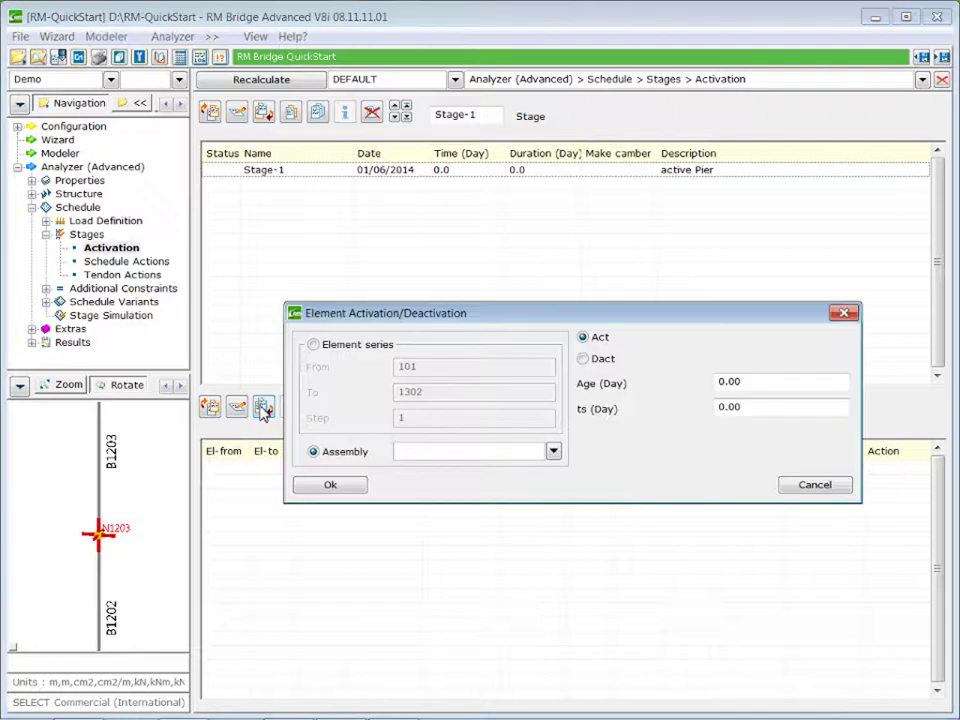
left_click(554, 452)
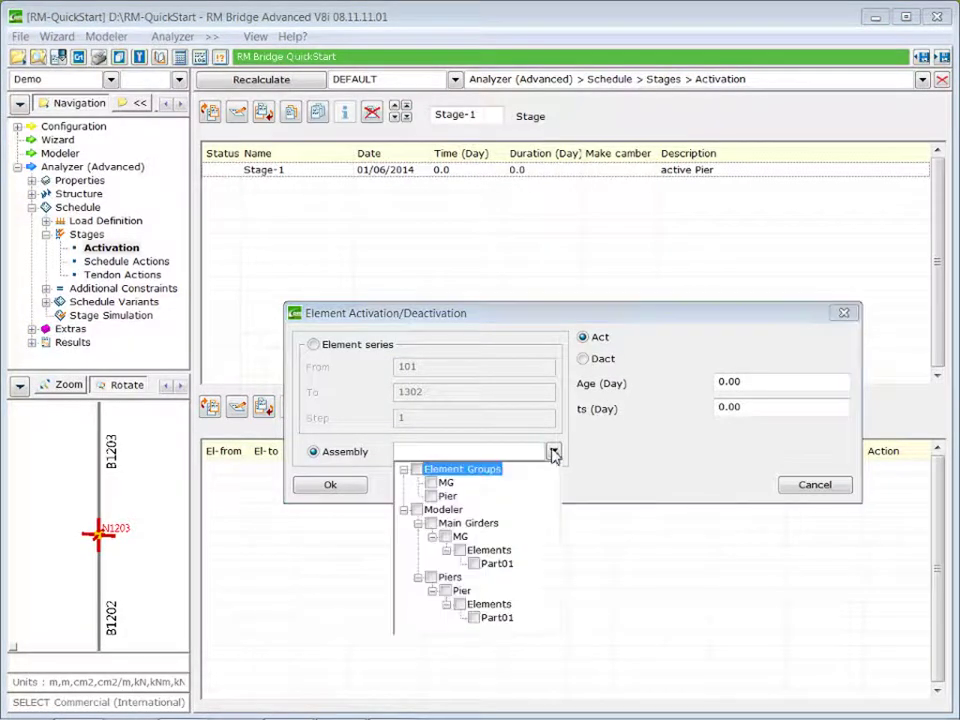
left_click(434, 484)
left_click(431, 496)
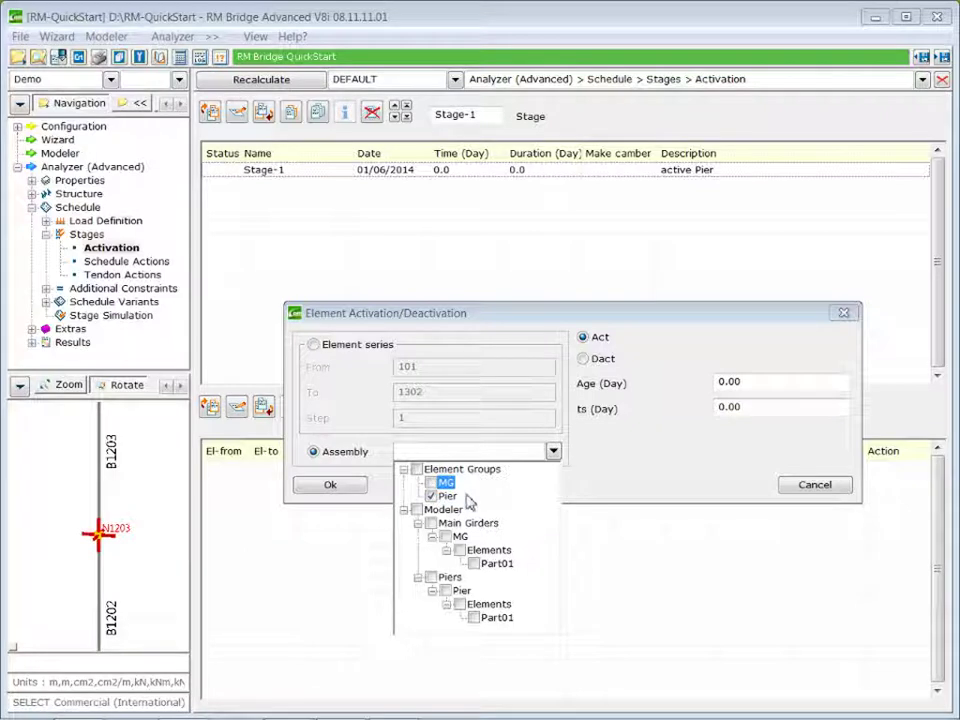
left_click(612, 489)
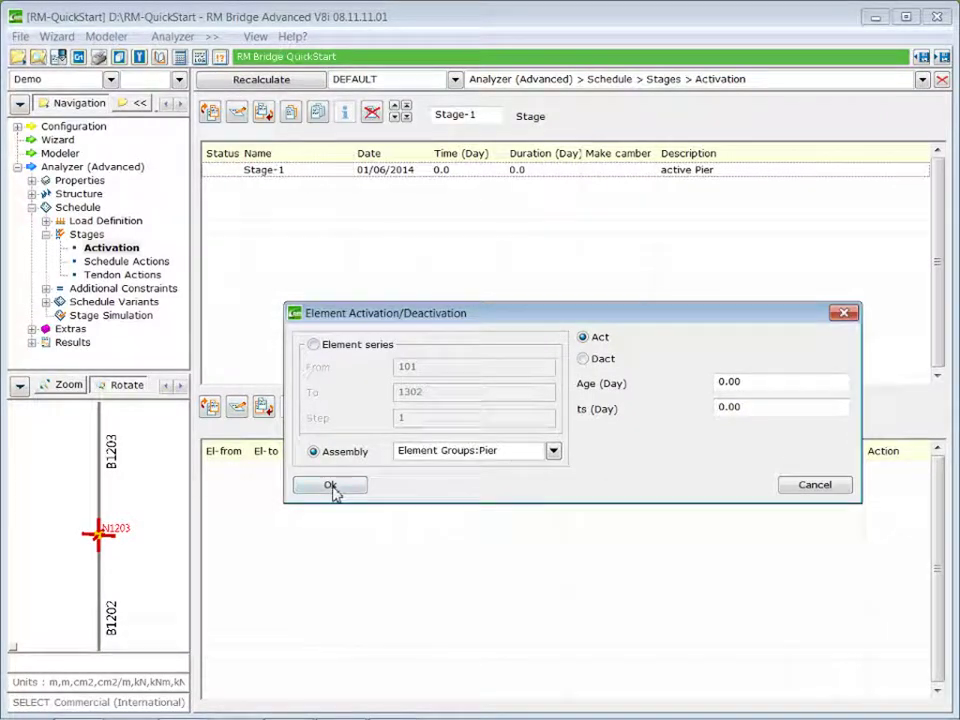
left_click(331, 486)
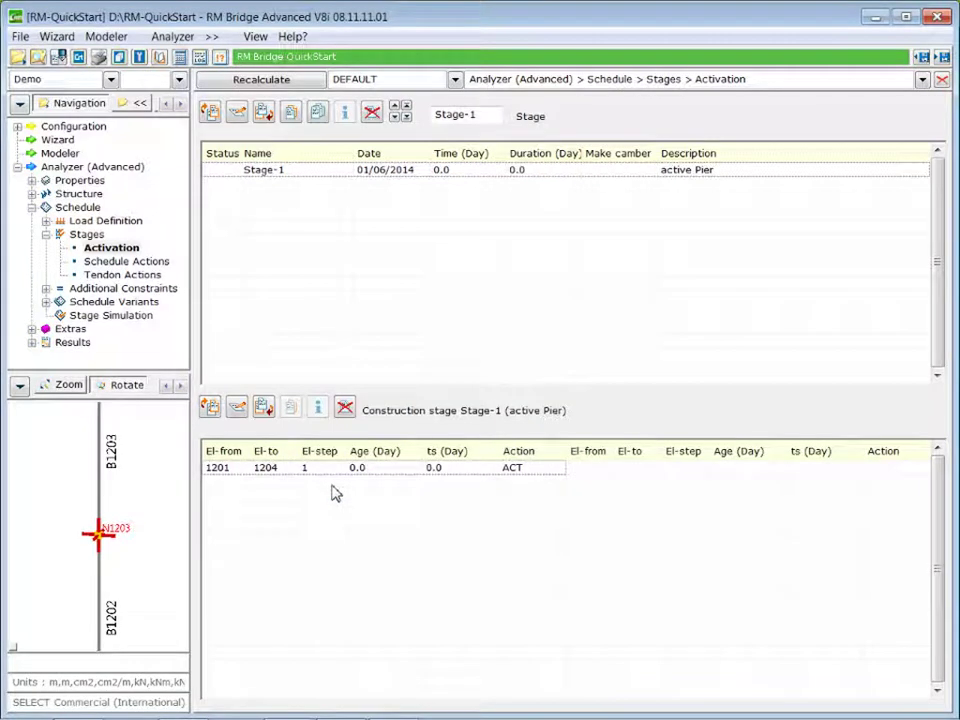
- Activate element 1200 in Stage-1 as an element series from 1200 to 1200
left_click(263, 407)
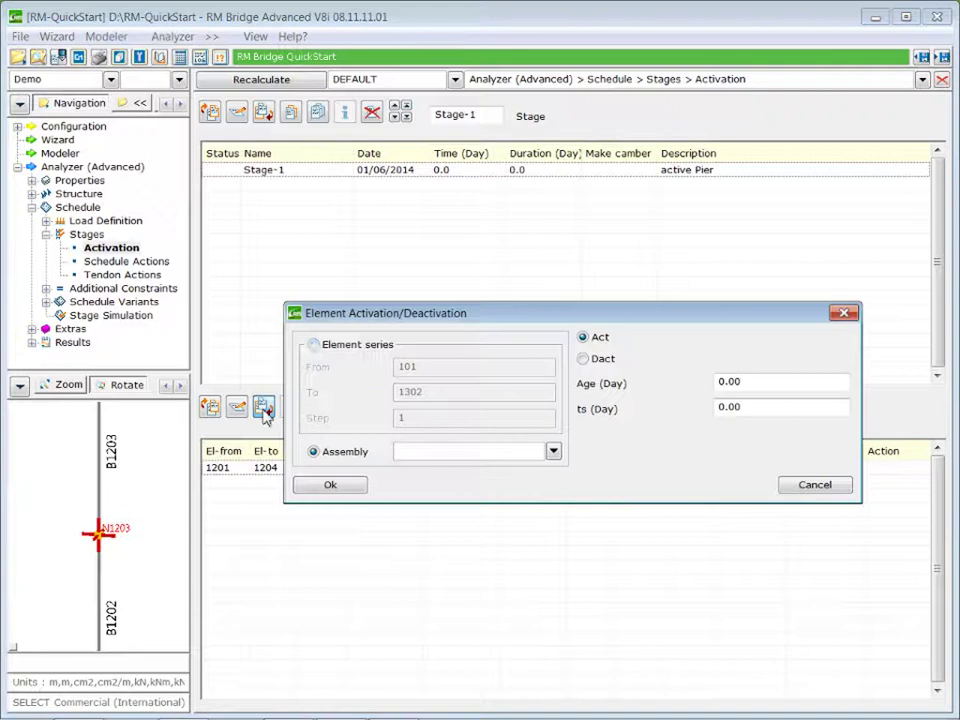
left_click(313, 344)
left_click_drag(434, 364, 384, 368)
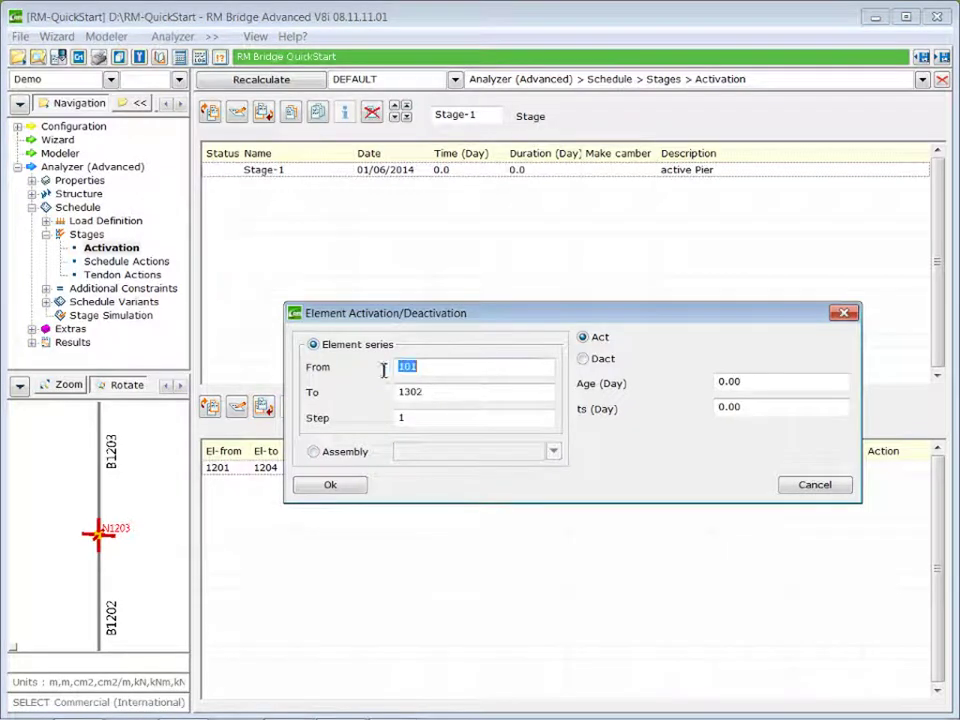
type("1200")
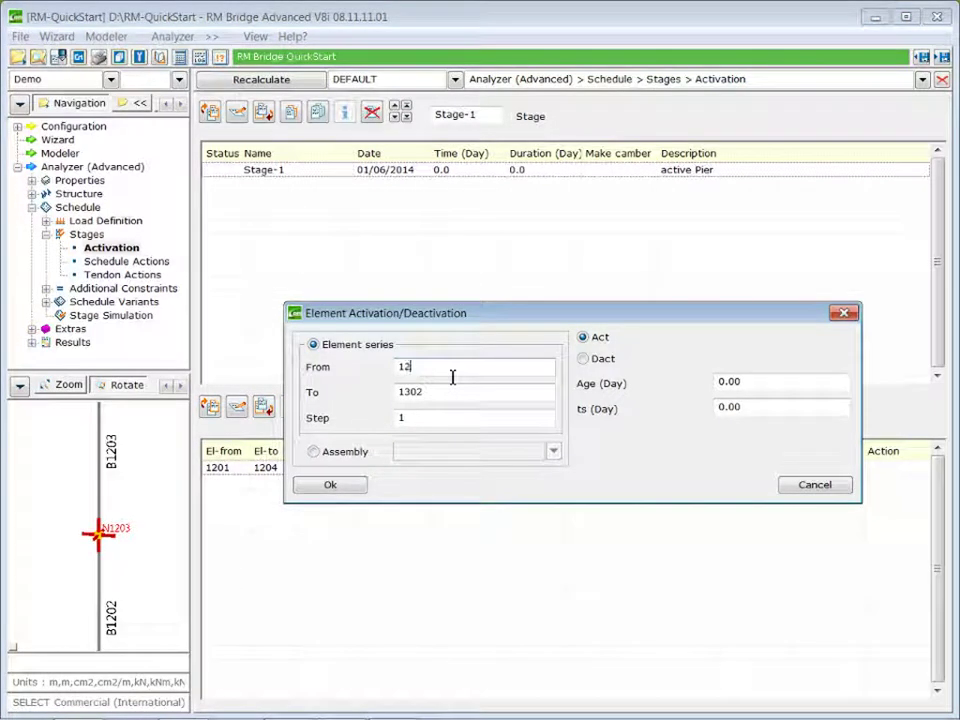
double_click(466, 397)
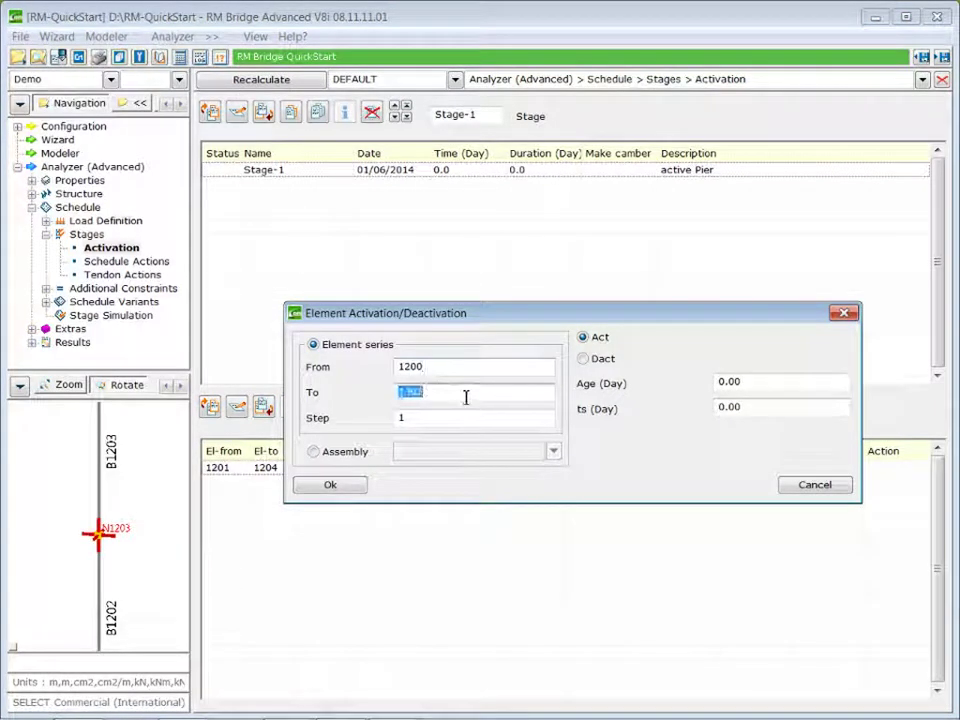
type("1200")
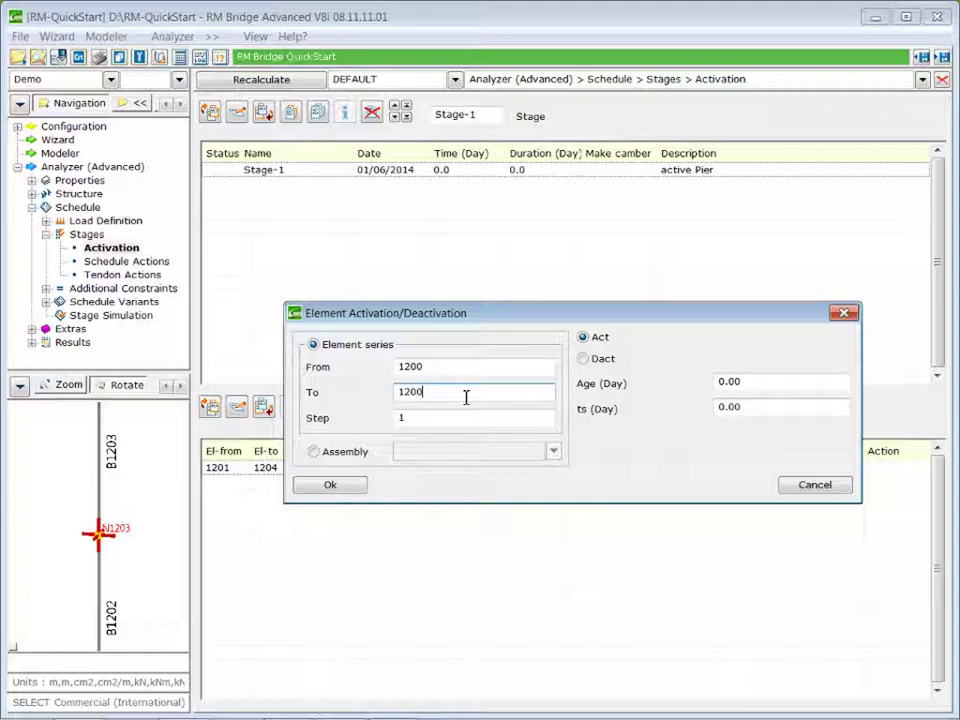
left_click(335, 485)
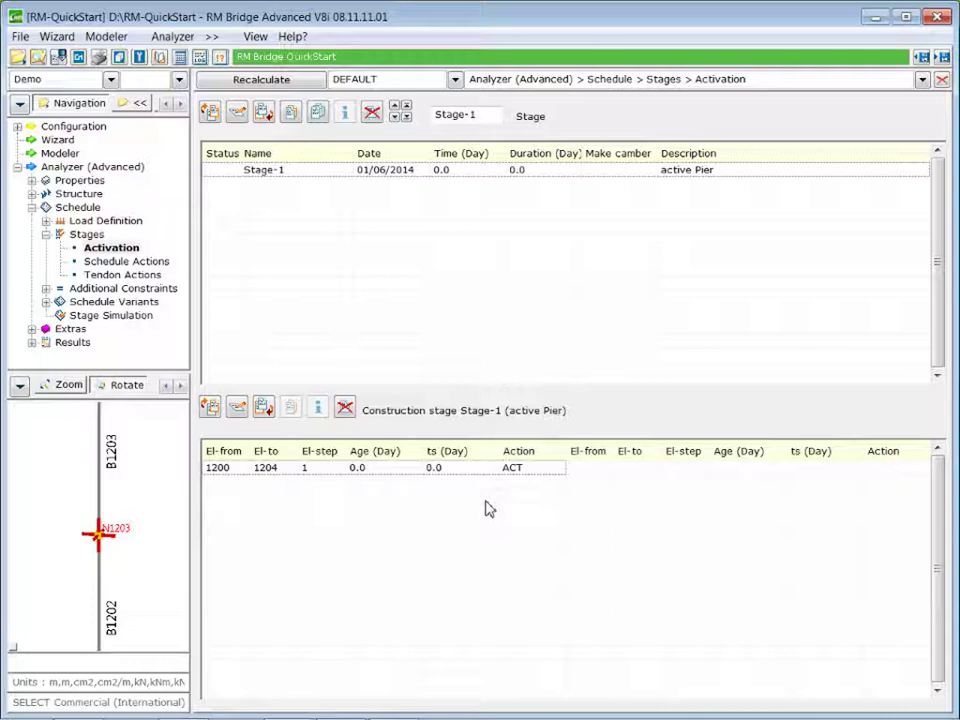
- Add a construction stage named Stage-2 after Stage-1 with the description "active maingirder and abutment"
left_click(333, 182)
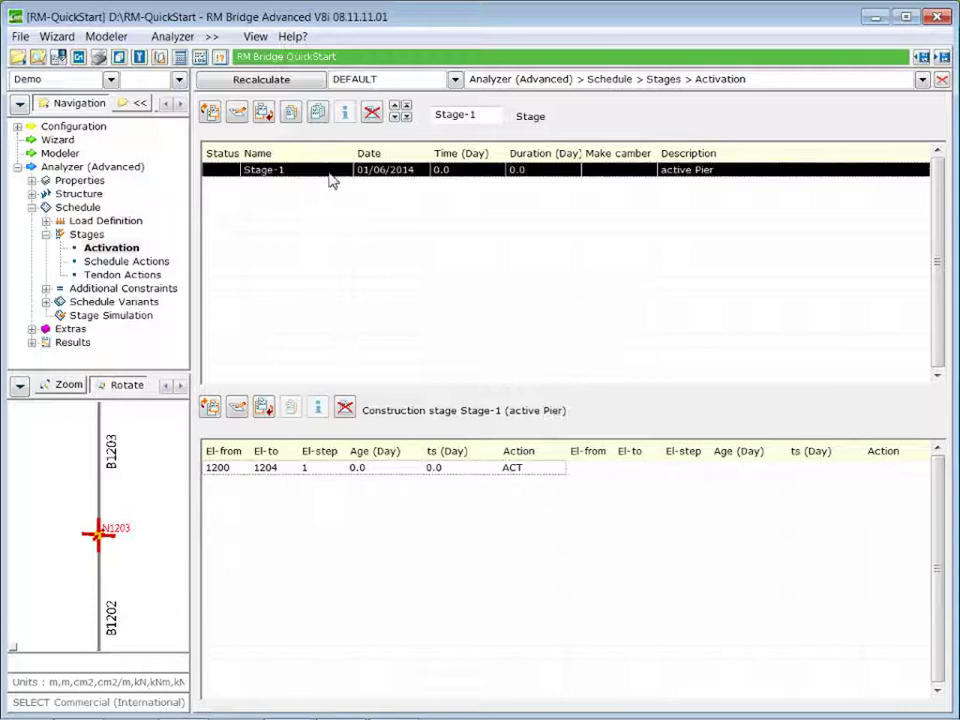
left_click(264, 115)
left_click(526, 360)
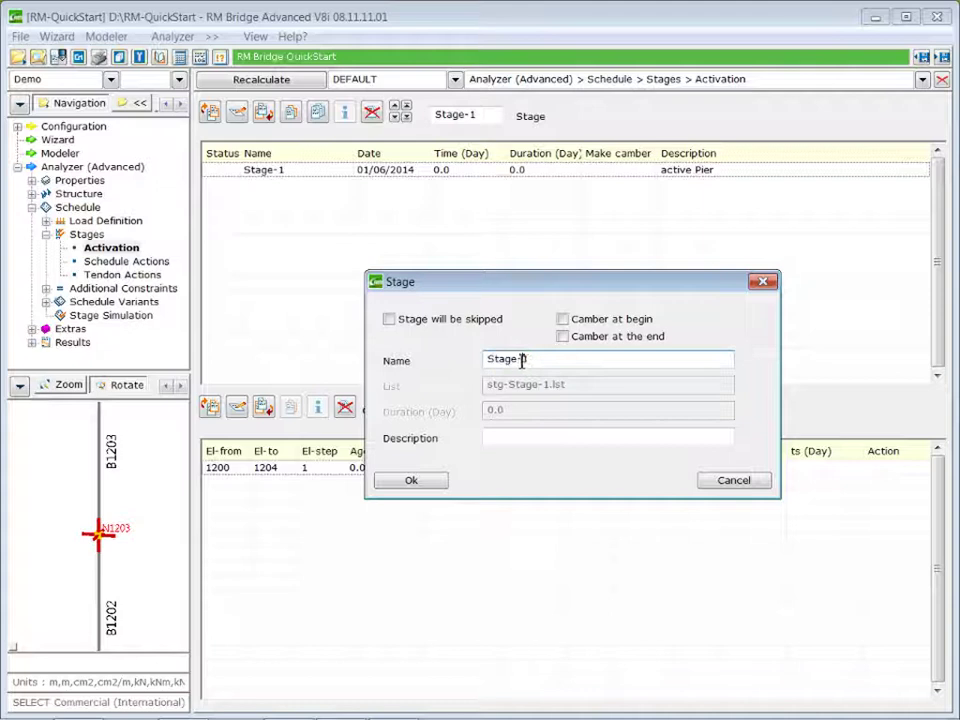
double_click(528, 360)
type("2")
left_click(537, 438)
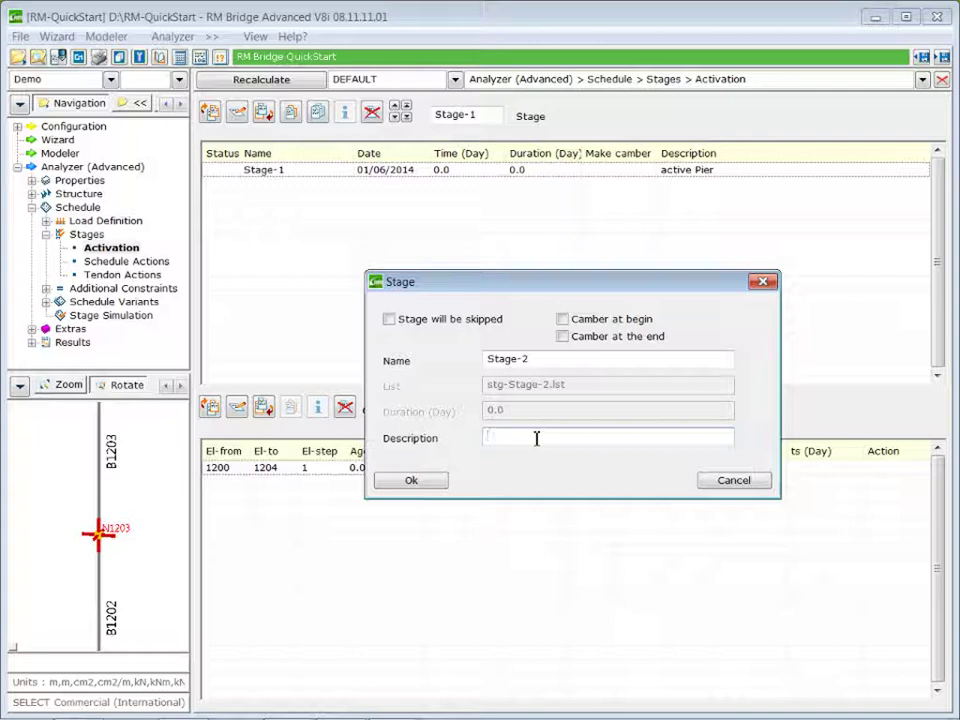
type("active main")
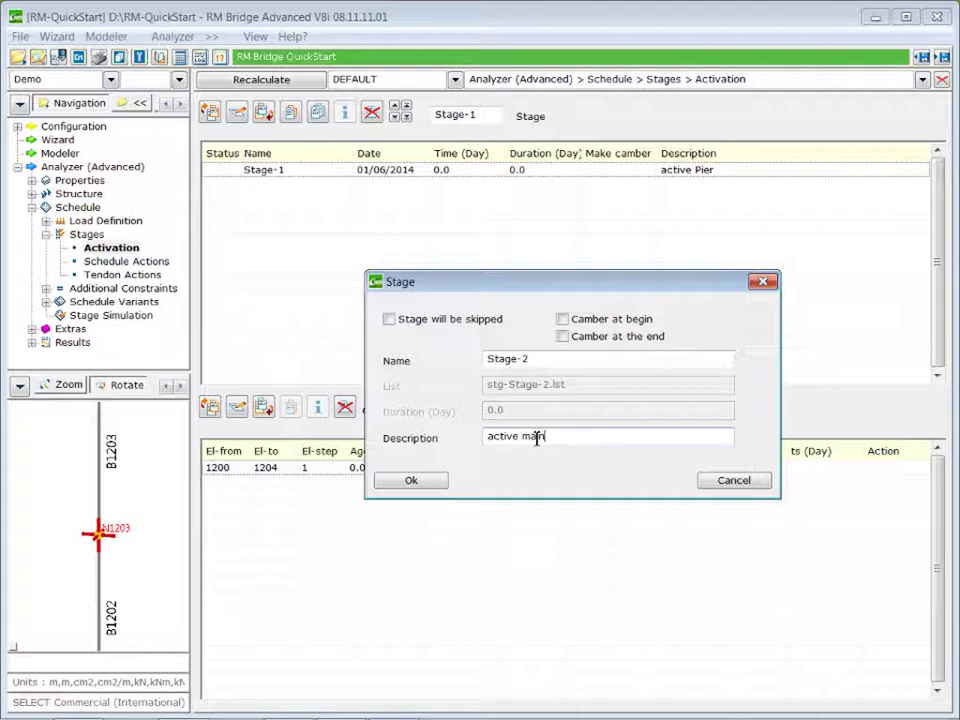
type("girder")
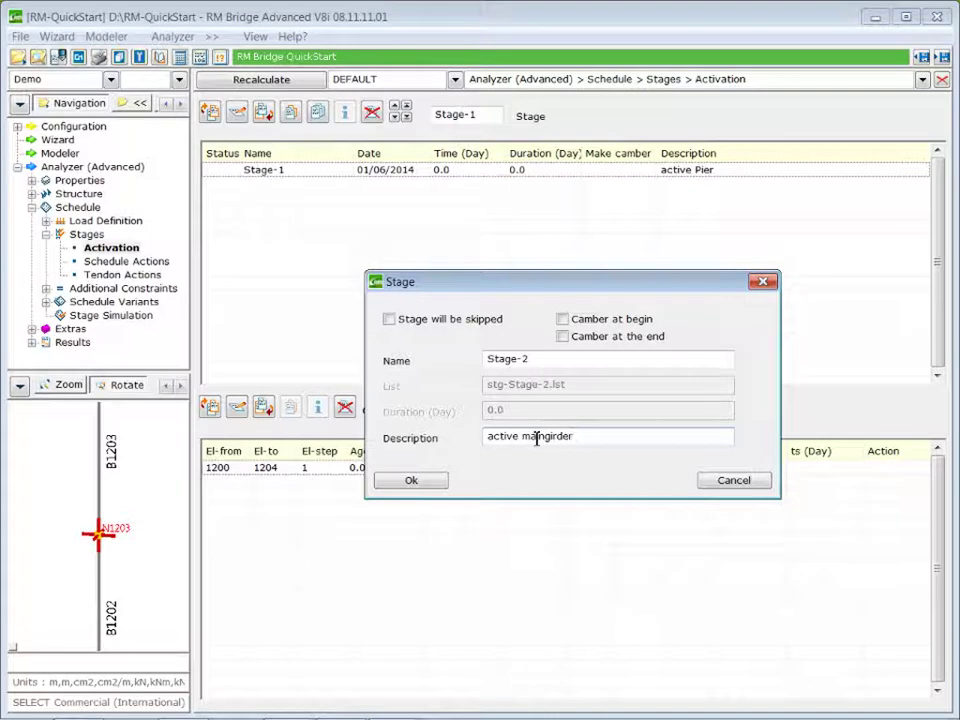
type(" and abutment")
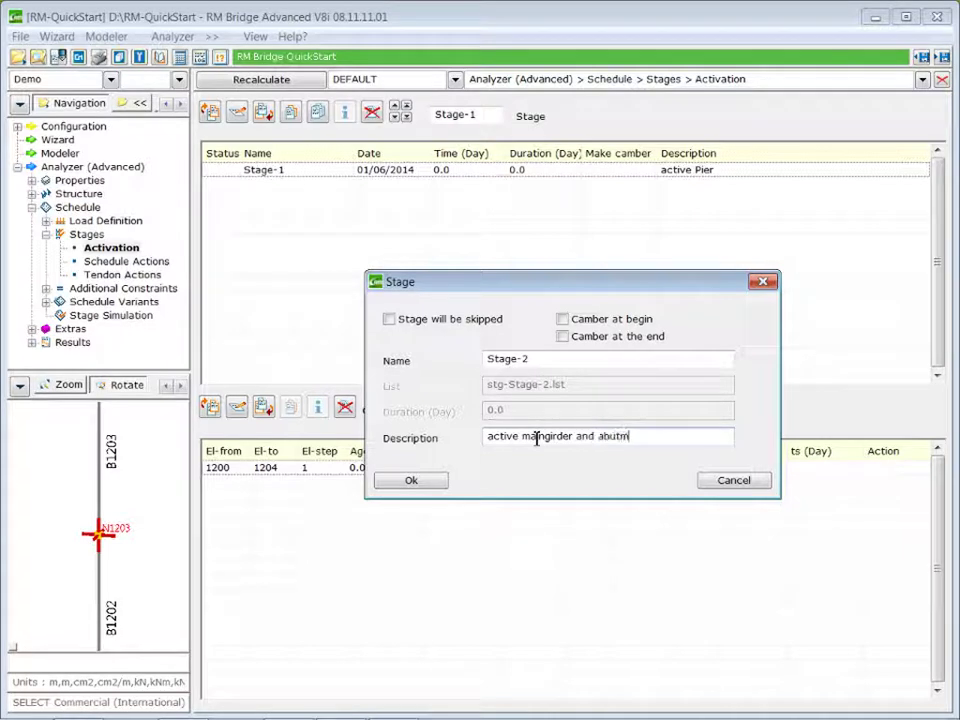
left_click(407, 483)
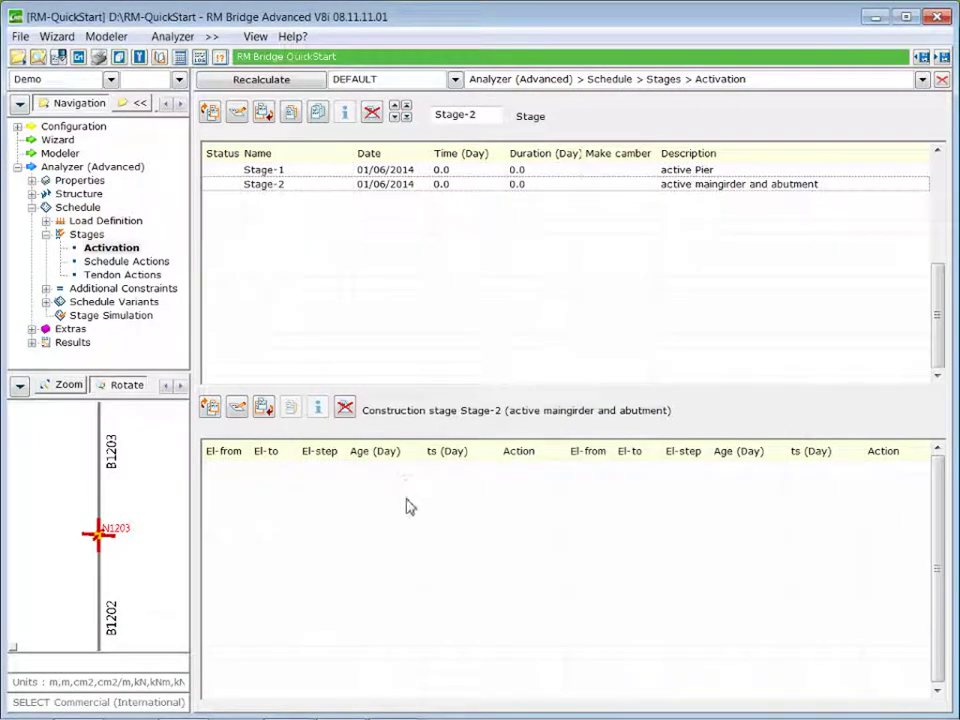
- Activate the MG element group in Stage-2 by assembly
left_click(264, 408)
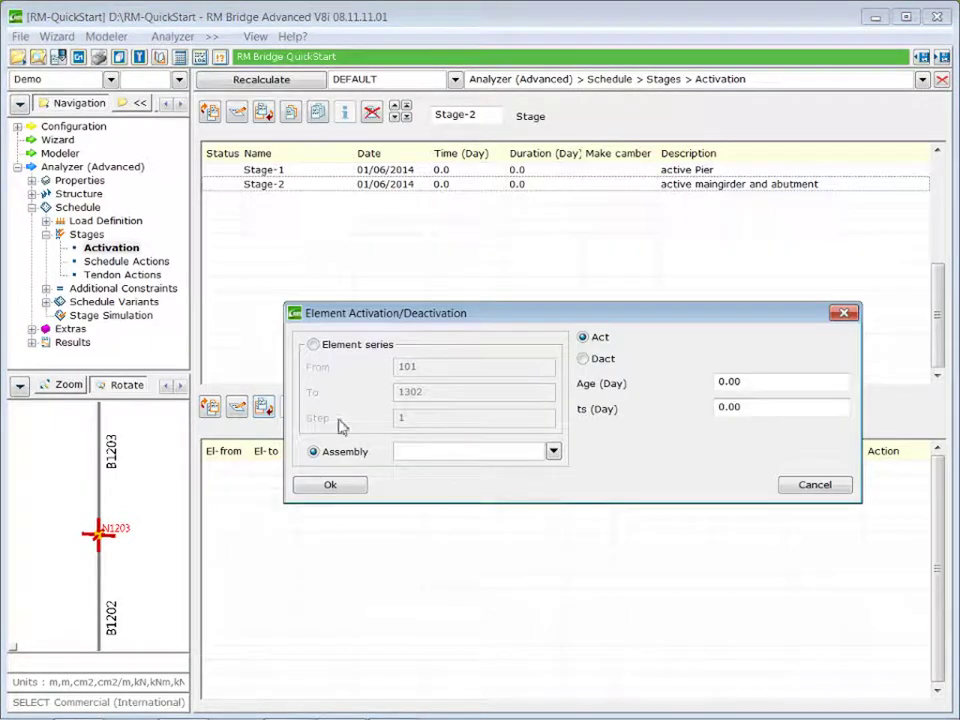
left_click(553, 451)
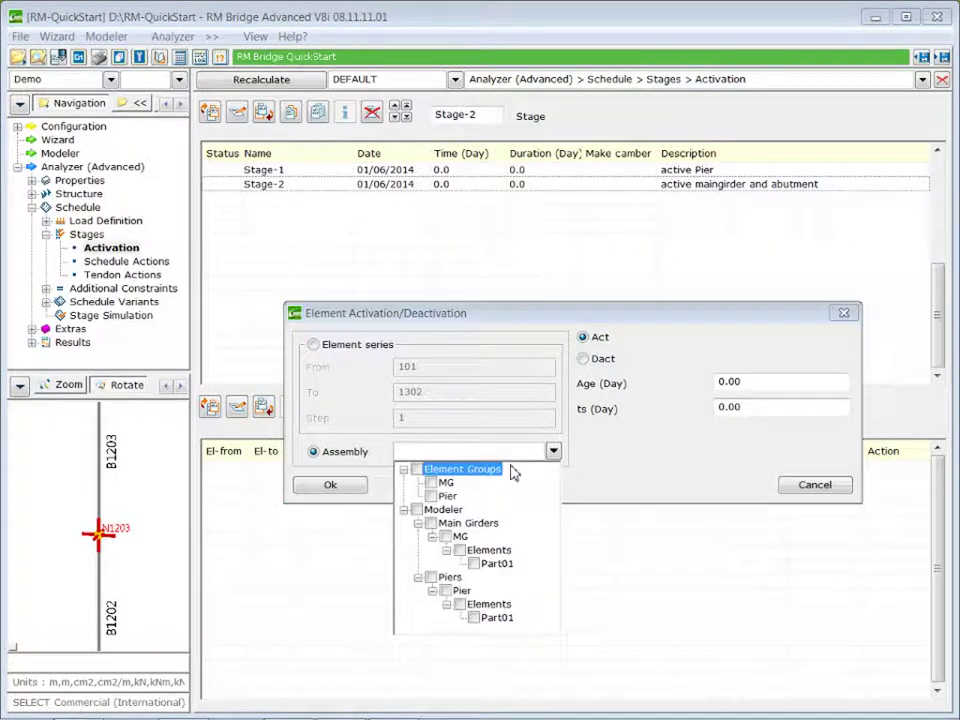
left_click(420, 482)
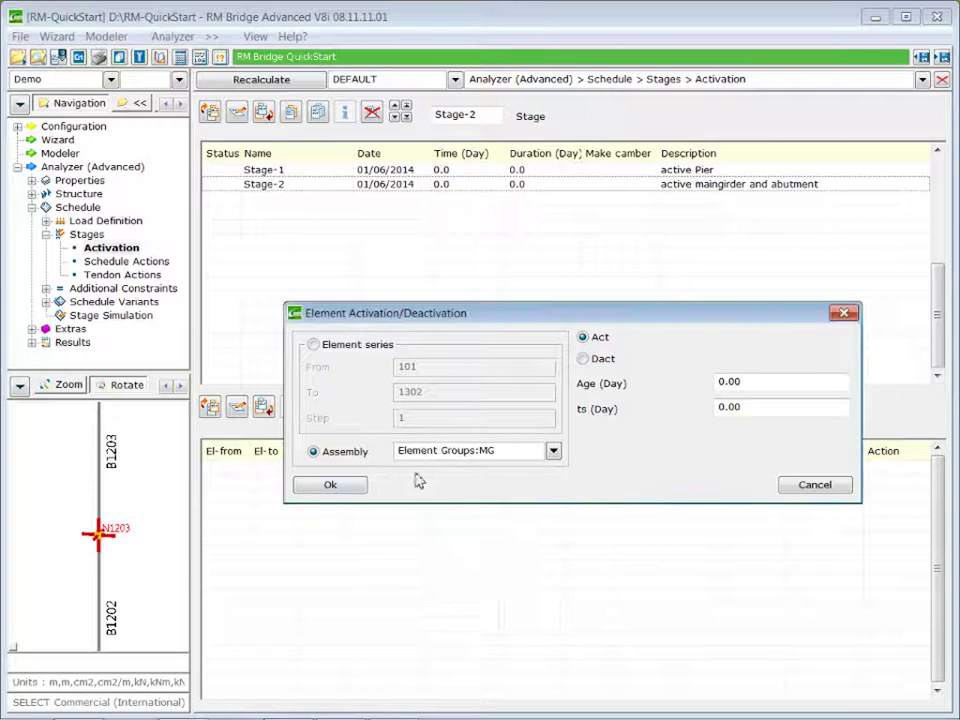
left_click(331, 485)
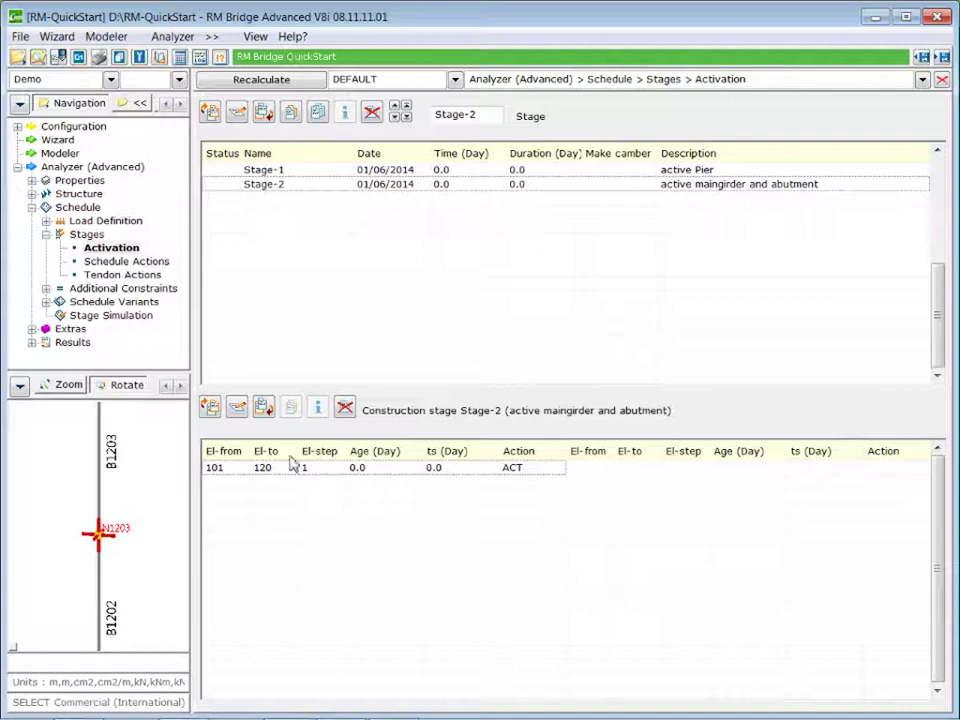
- Activate elements 1100 to 1102 in Stage-2 as an element series with step 1
left_click(265, 408)
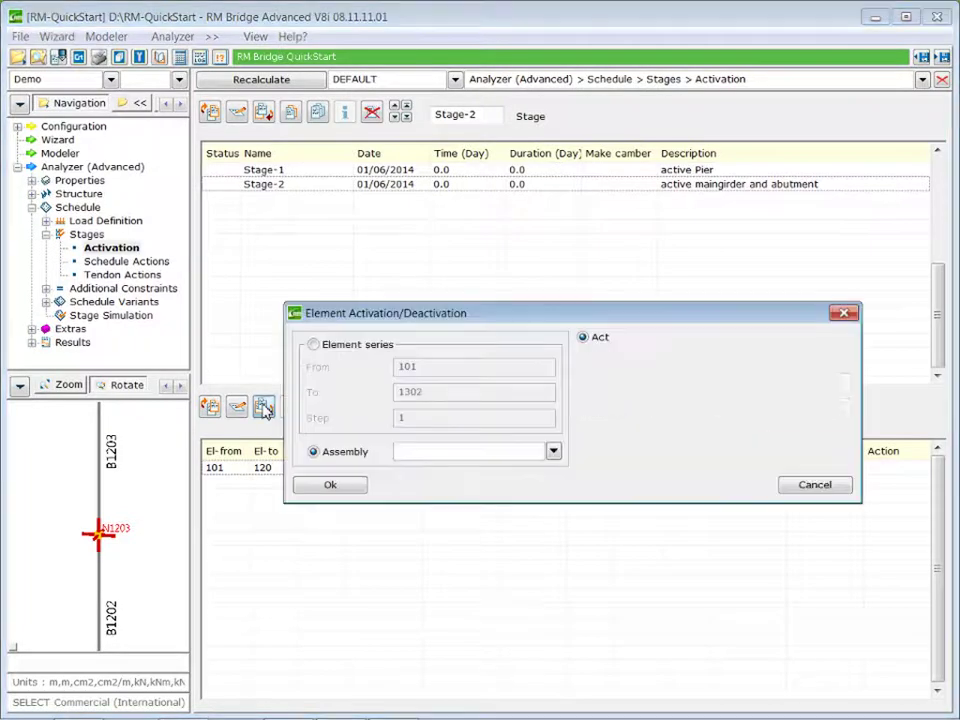
left_click(314, 346)
double_click(443, 369)
type("1100")
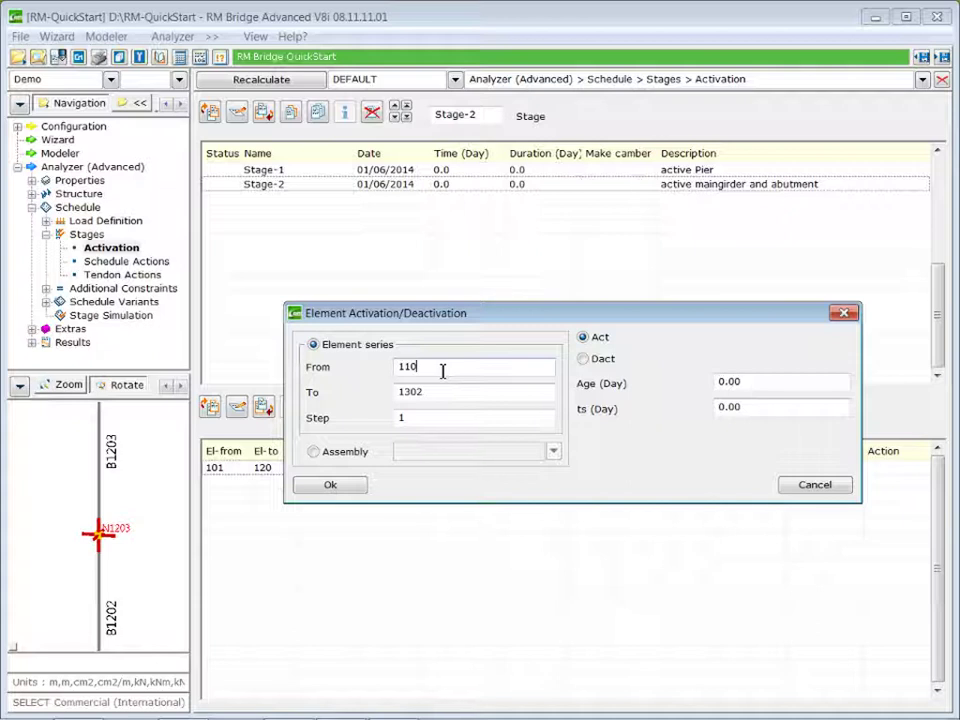
double_click(447, 393)
type("1")
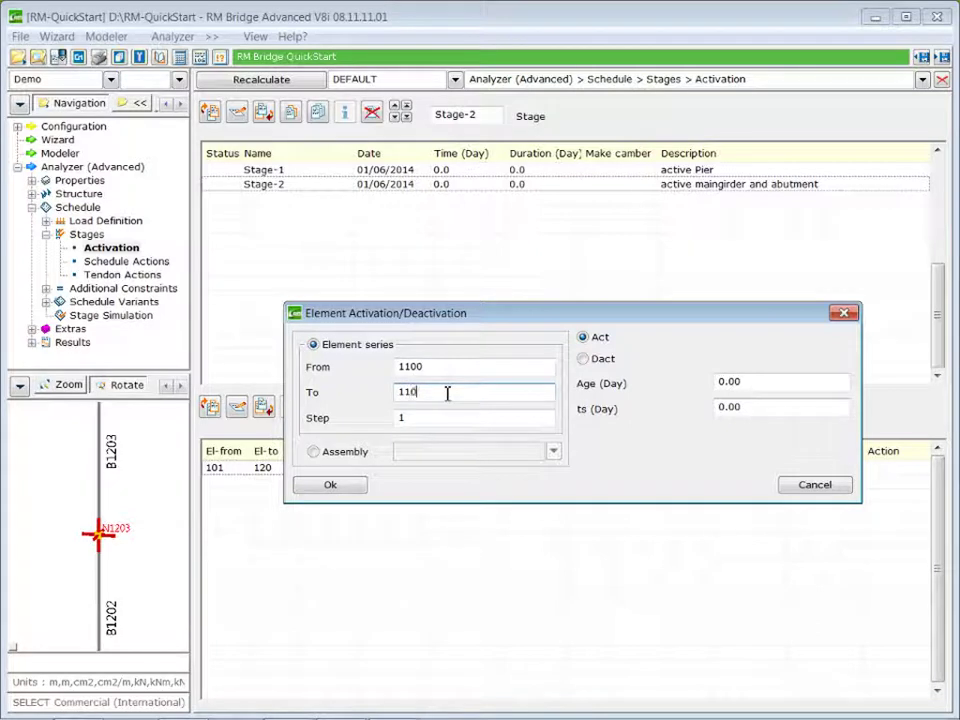
left_click(331, 486)
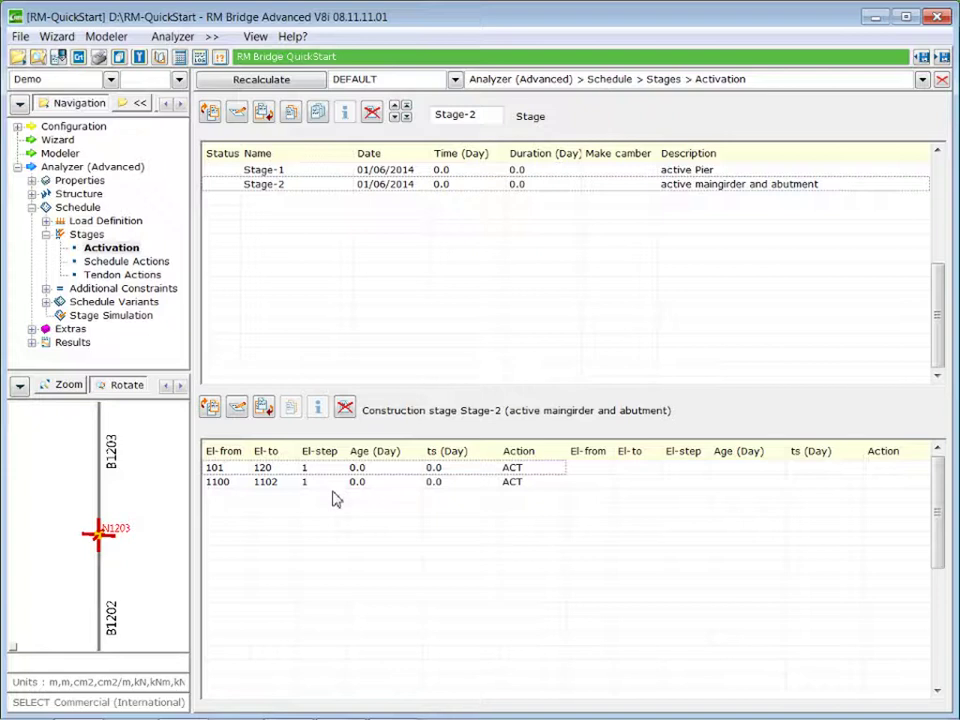
- Activate elements 1300 to 1302 in Stage-2 as an element series with step 1
left_click(263, 406)
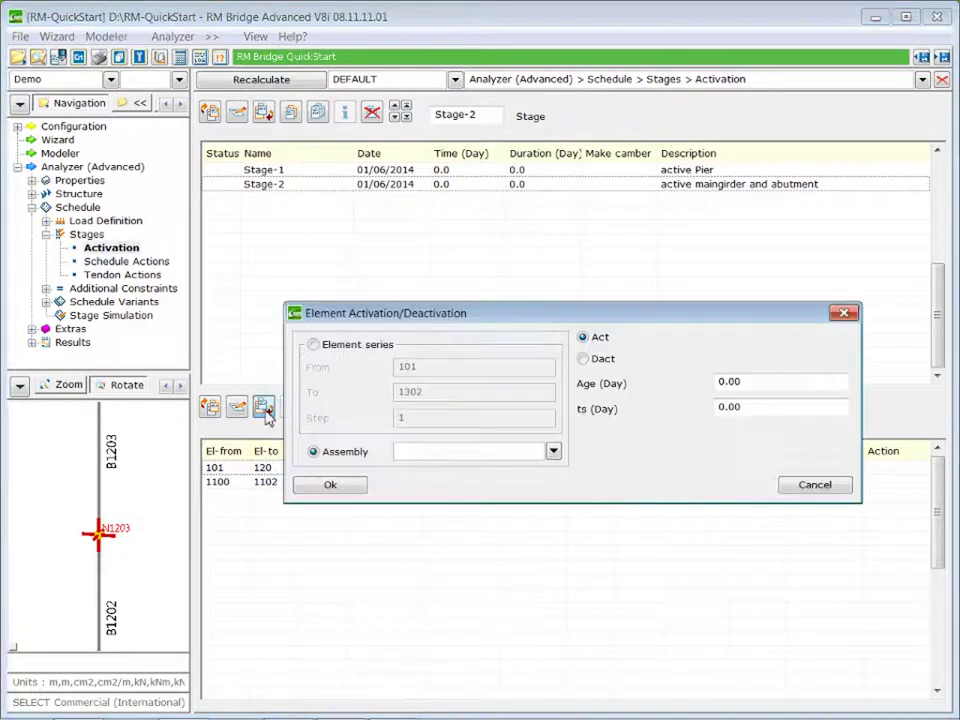
left_click(313, 345)
double_click(465, 370)
type("1300")
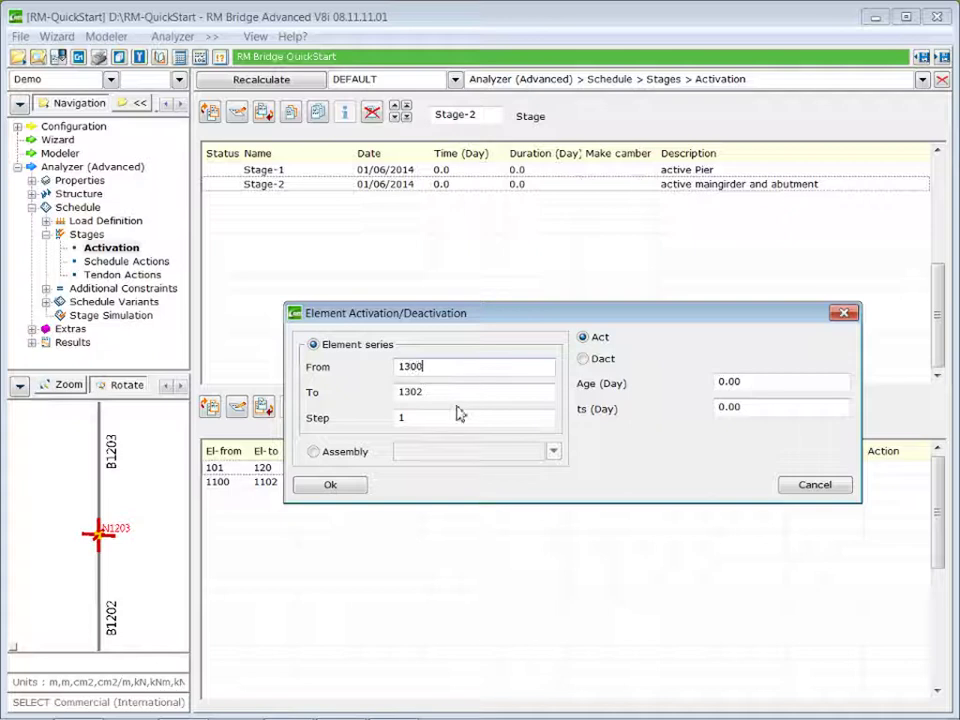
left_click(330, 486)
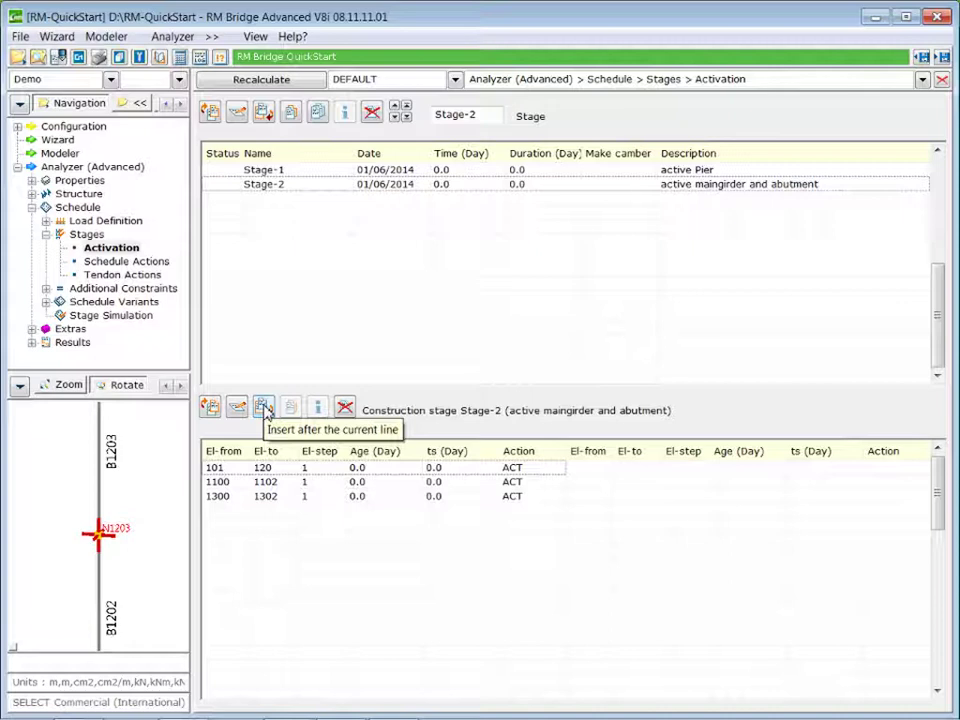
- Activate element 1210 in Stage-2 as an element series
left_click(264, 410)
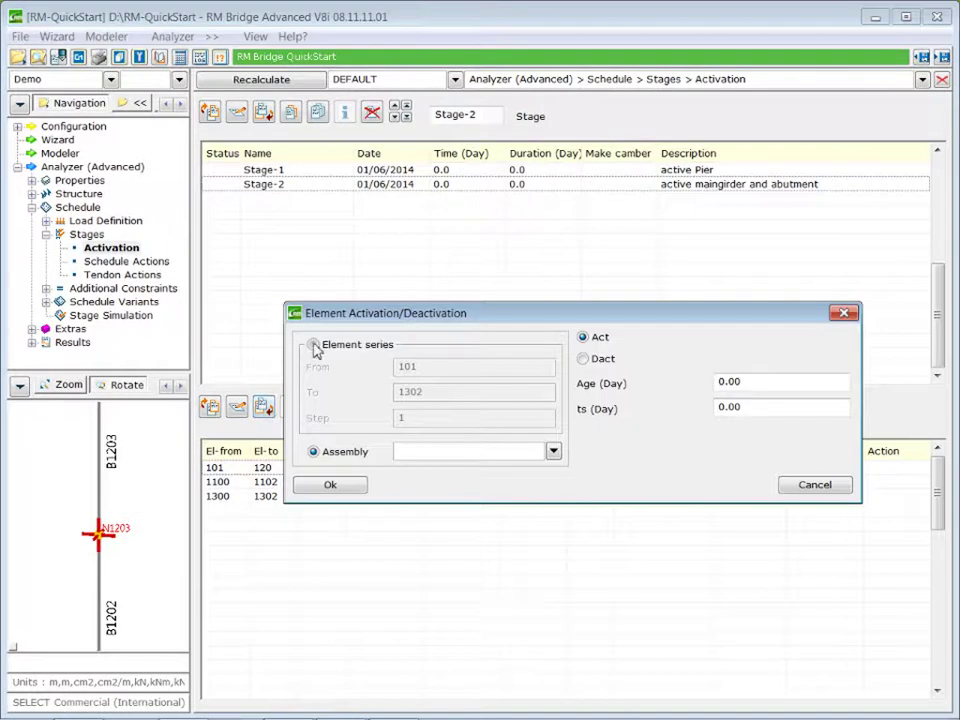
left_click(313, 344)
double_click(455, 370)
type("121")
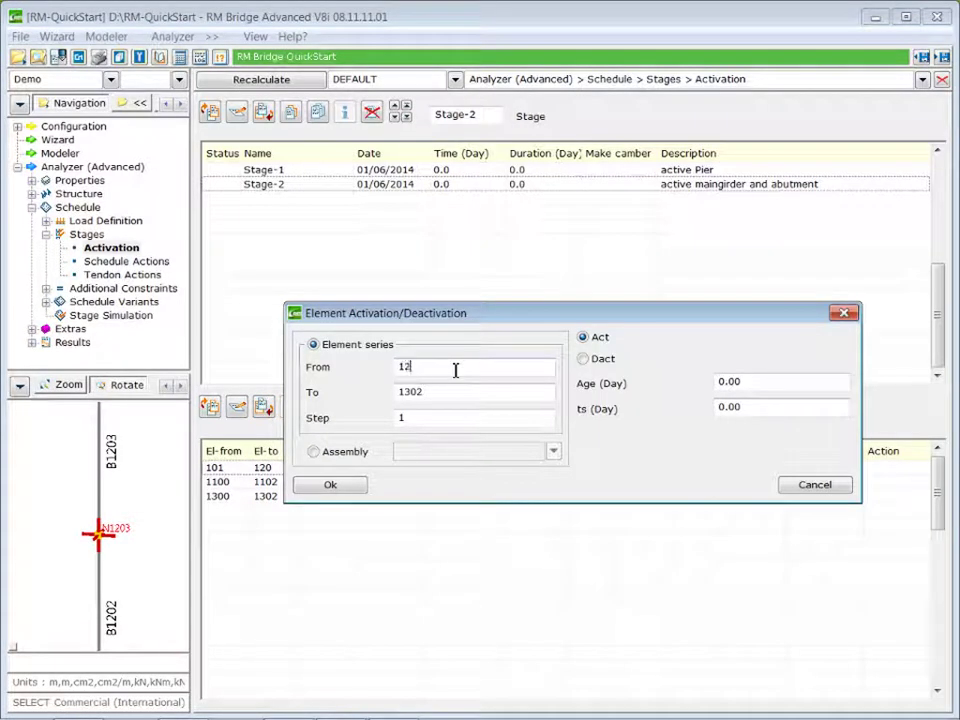
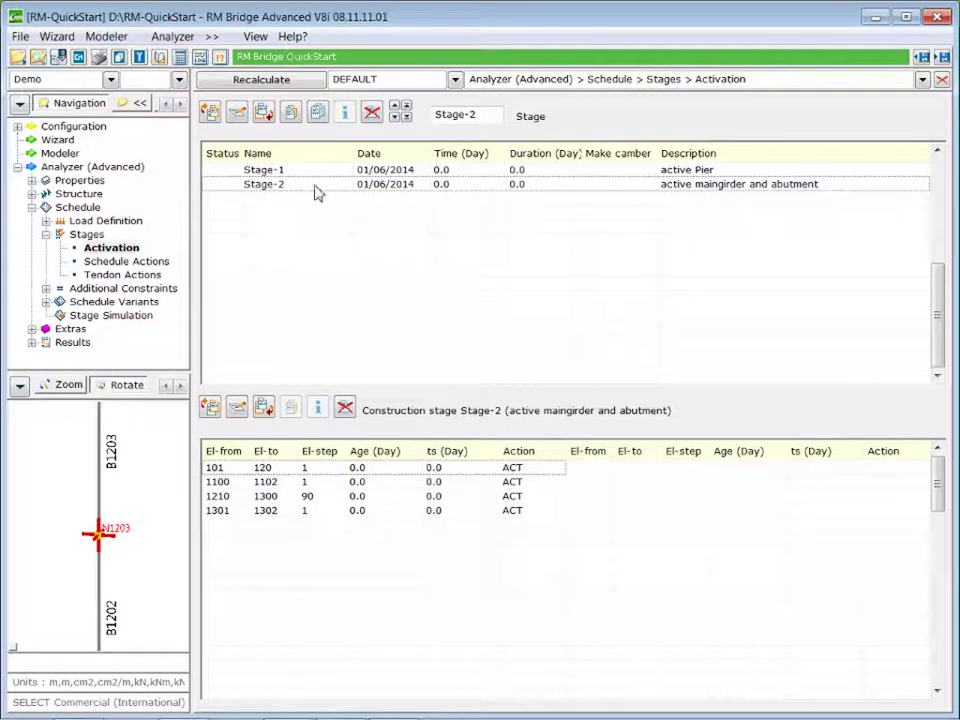
- Add a construction stage named Final after Stage-2 with the description "final state construction loads incl. infinite creep"
left_click(264, 114)
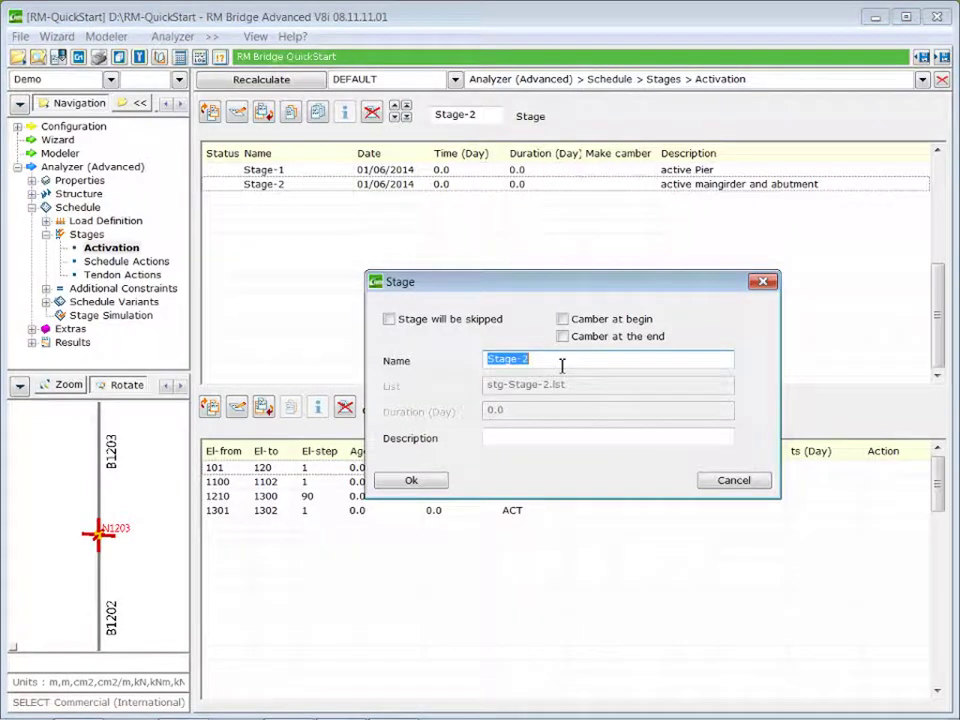
type("Final")
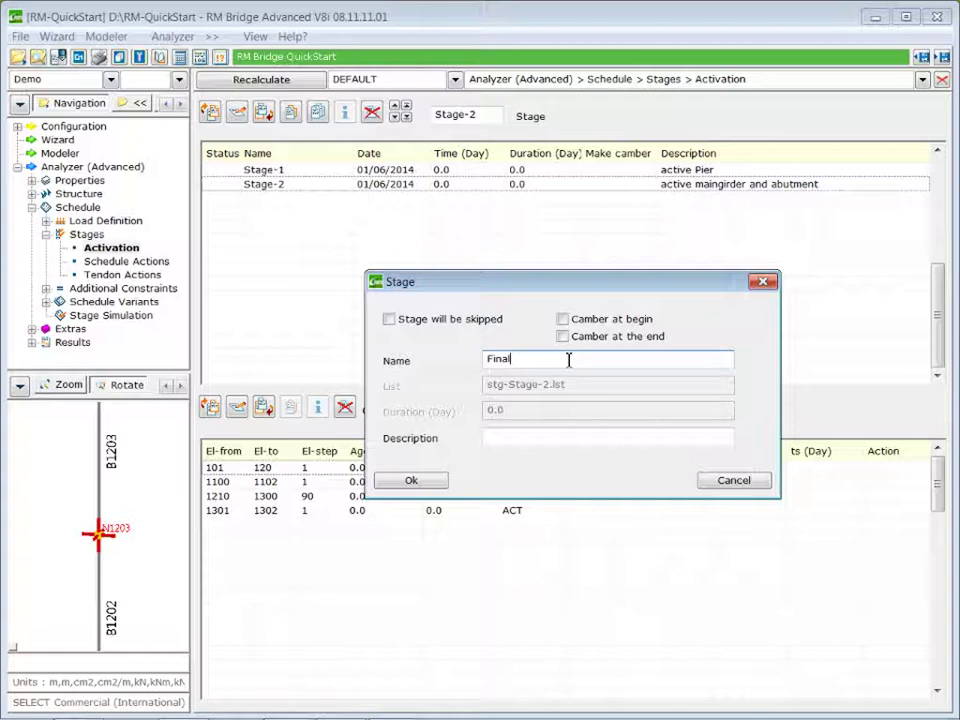
left_click(502, 437)
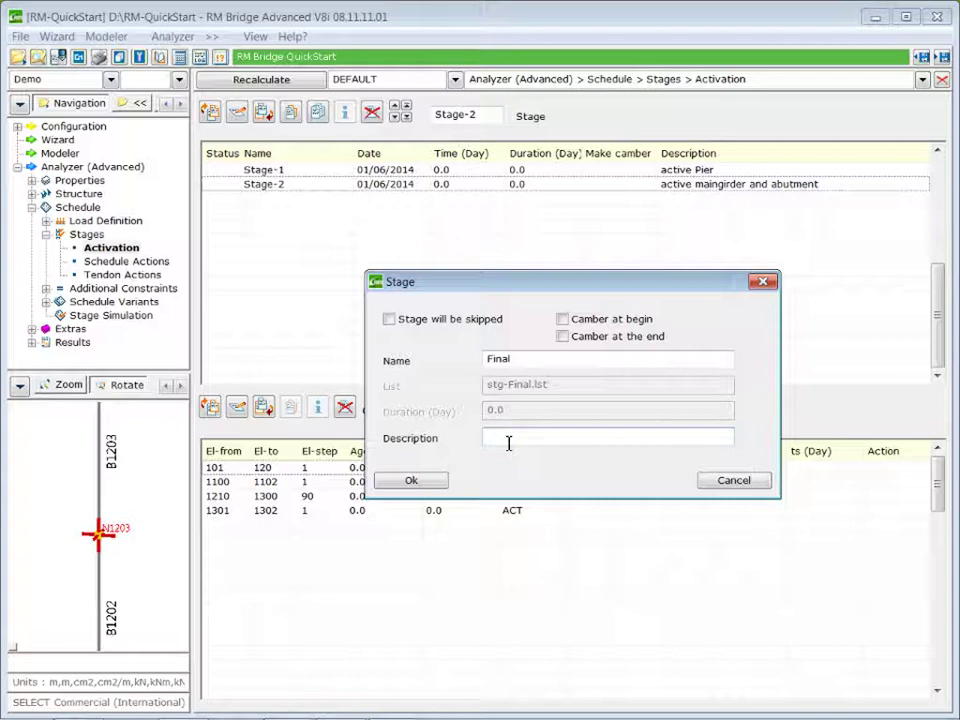
type("final")
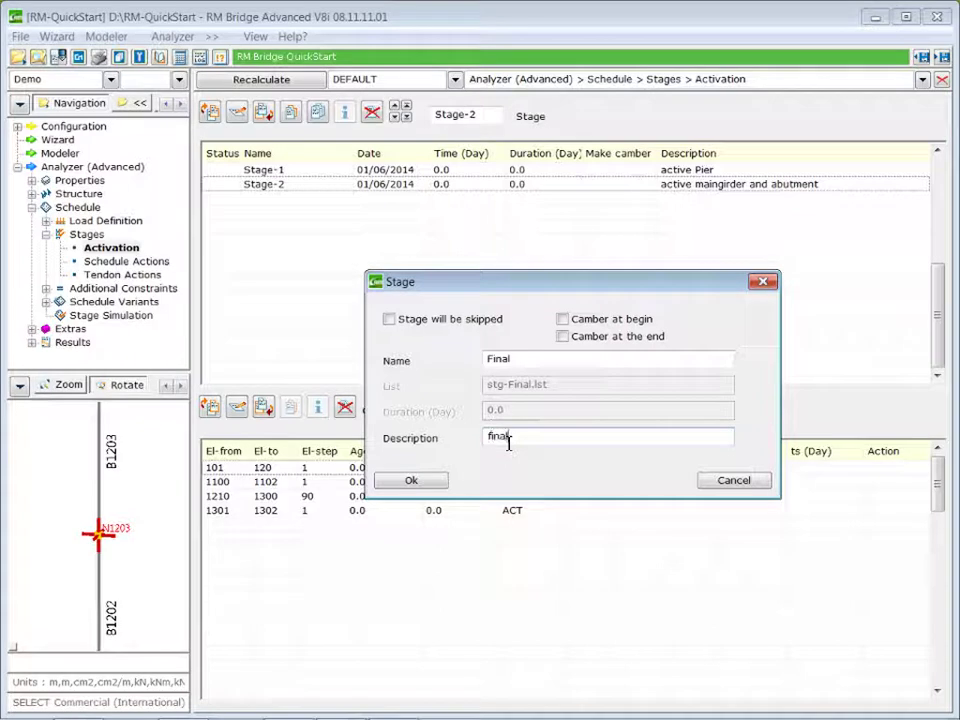
type(" state")
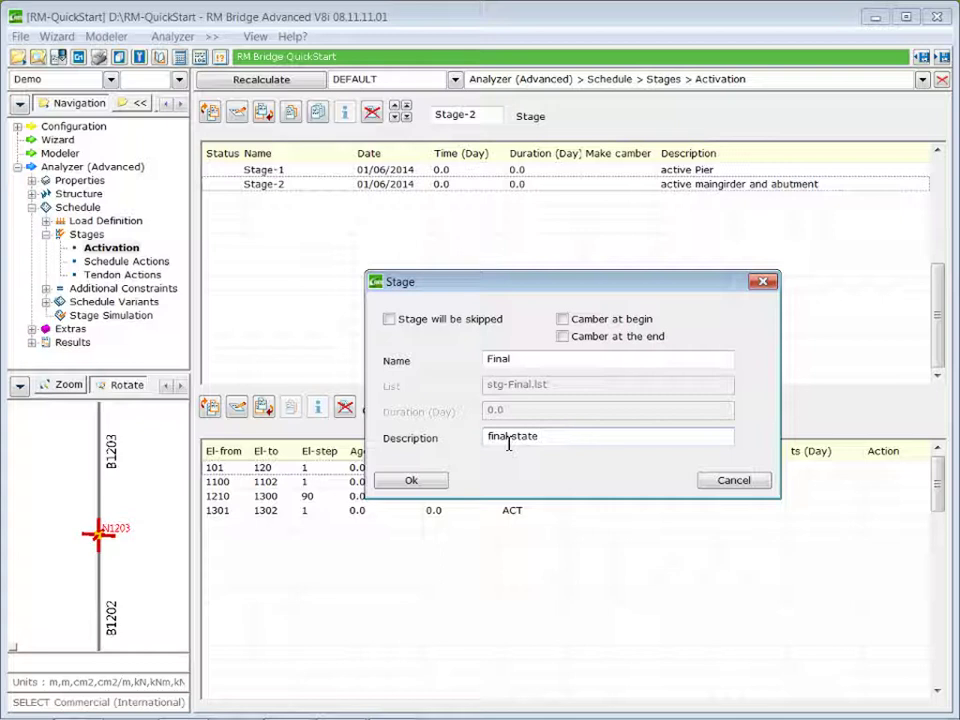
type(" const")
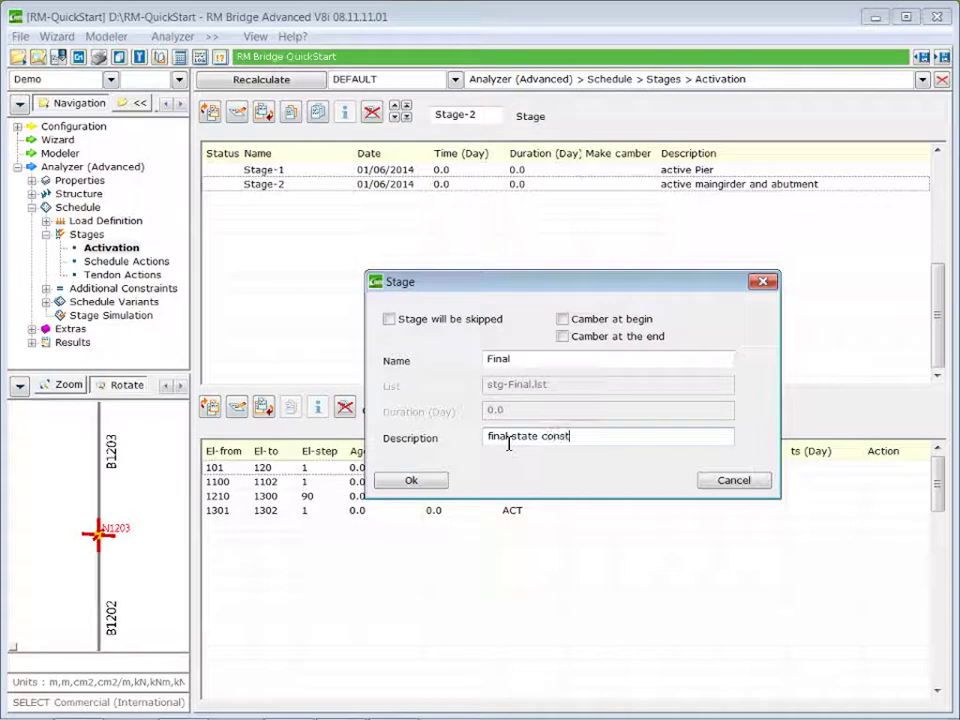
type("ruction loads ")
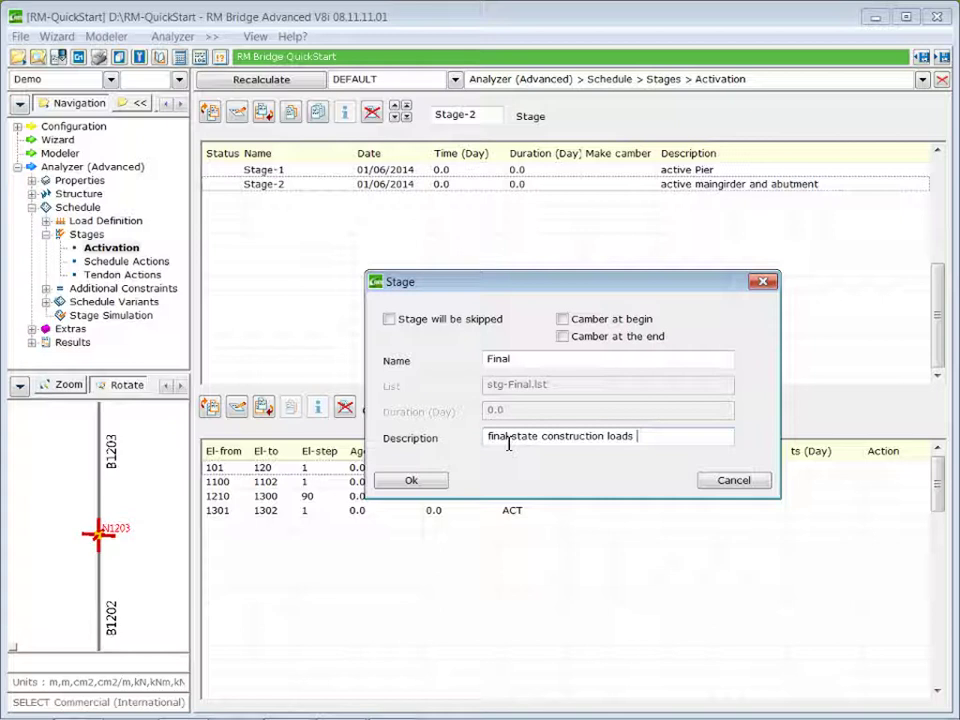
type("incl")
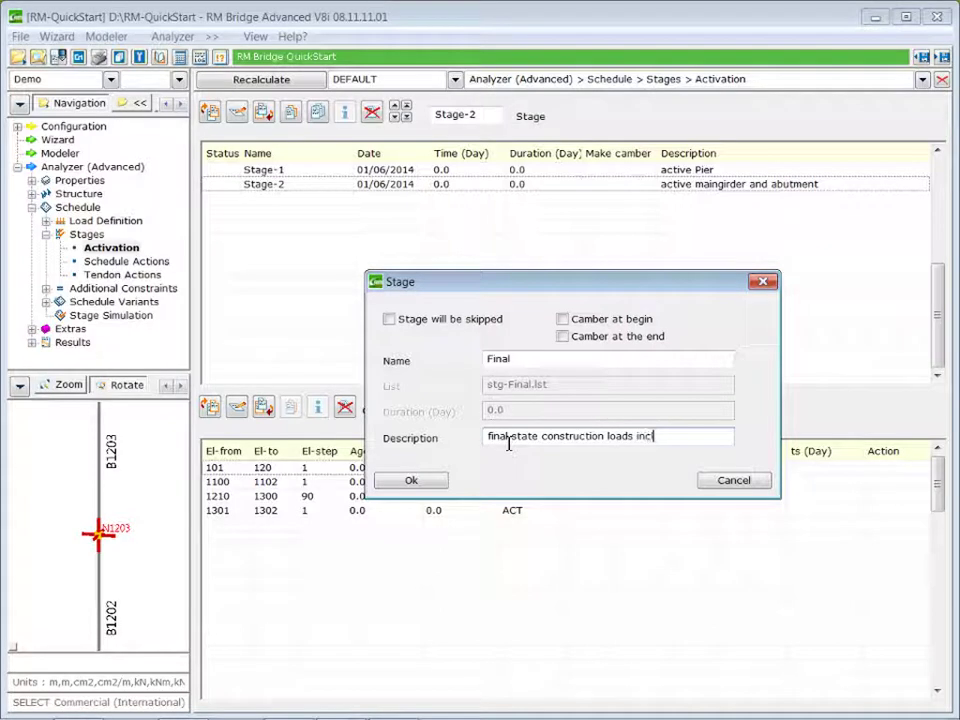
type(". infinite creep")
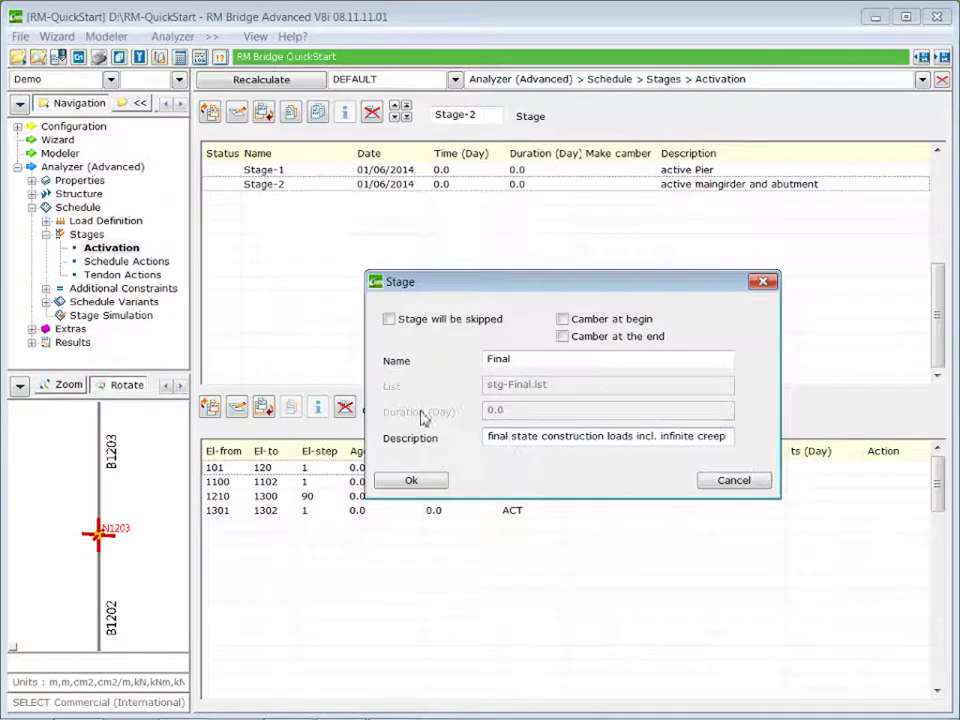
left_click(413, 489)
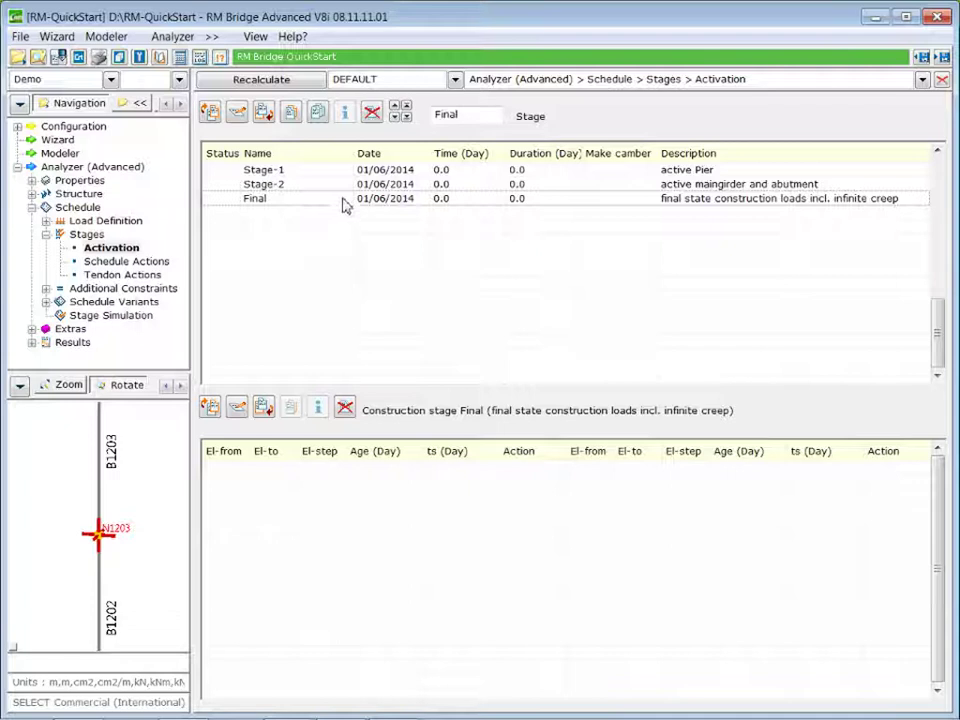
- Add a construction stage named Settlement after Final with the description "calculat Settlement"
left_click(264, 113)
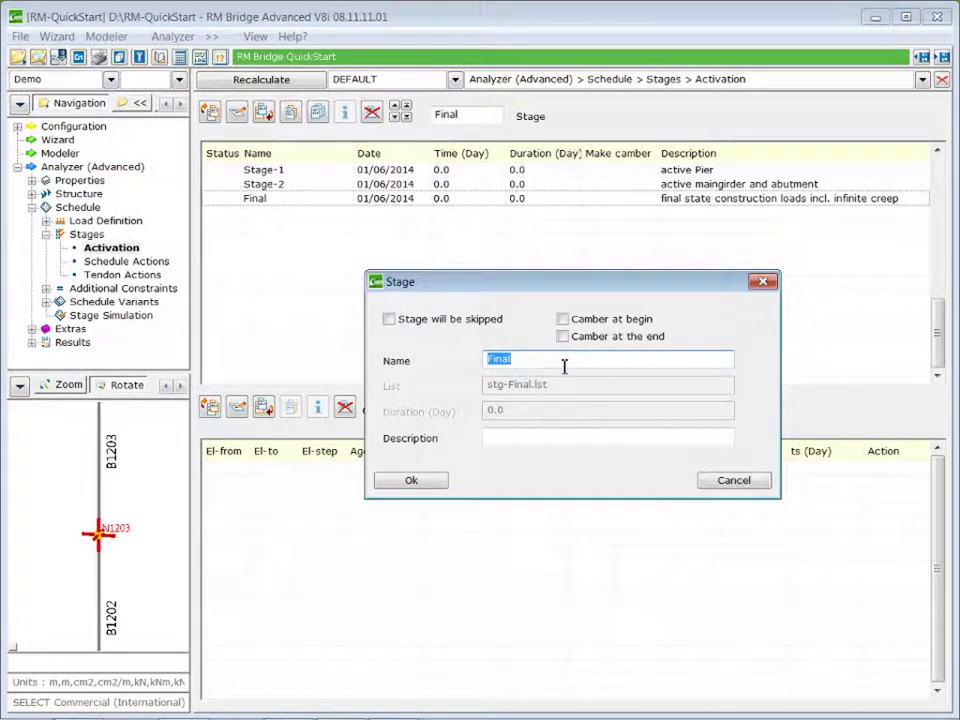
type("Settt")
key("BackSpace")
type("lement")
left_click(551, 439)
type("c")
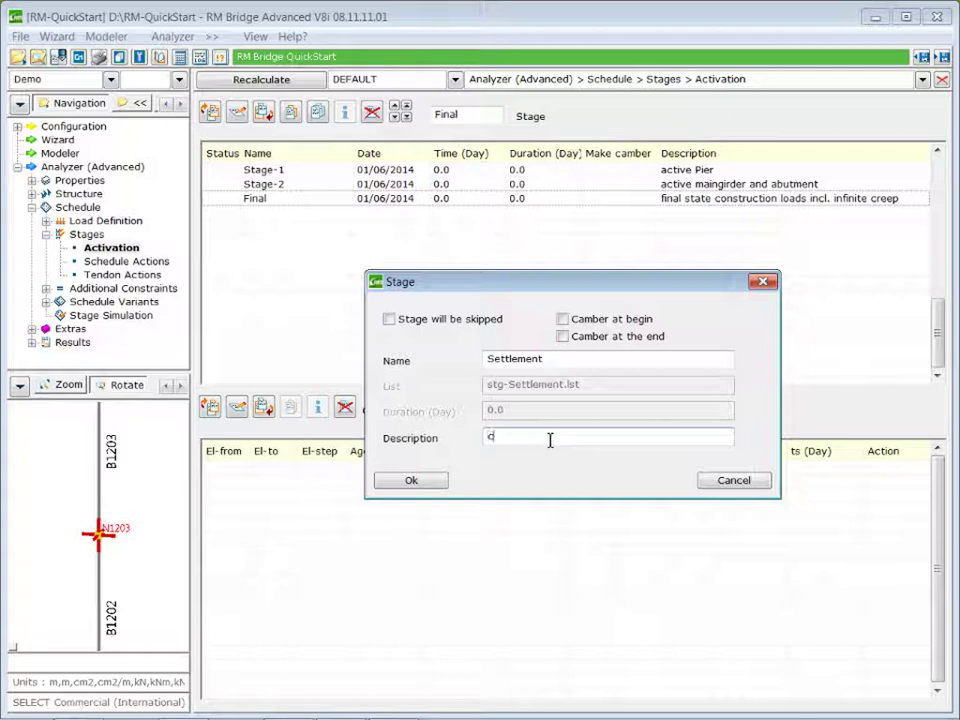
type("alculat Settlement")
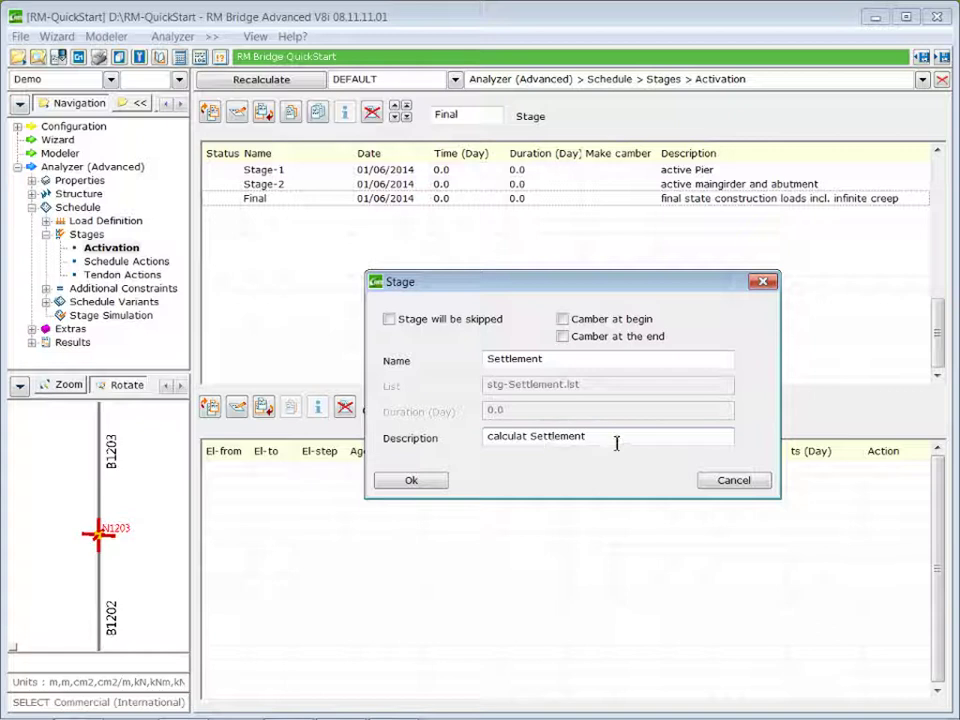
left_click(419, 485)
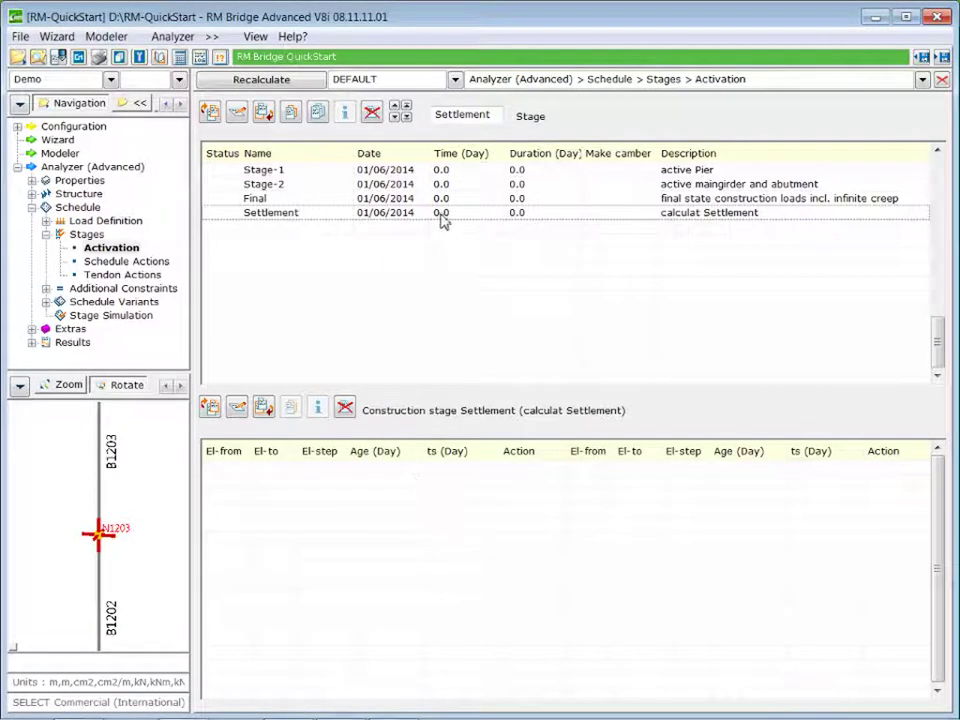
- Add a construction stage named Traffic after Settlement with the description "live load evaluation"
left_click(263, 113)
type("T")
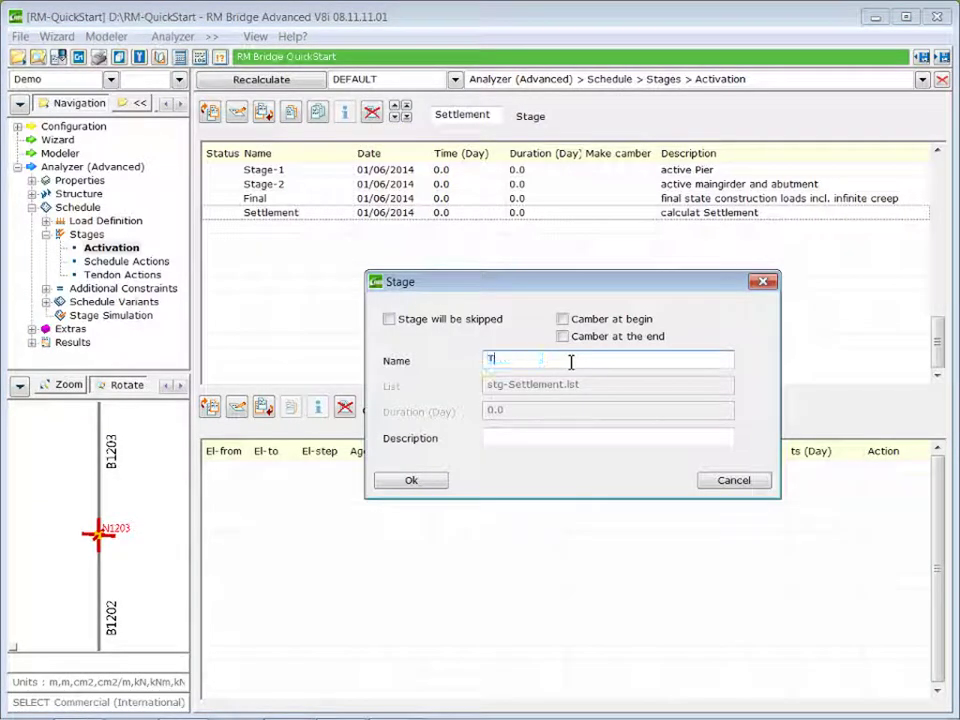
type("raffic")
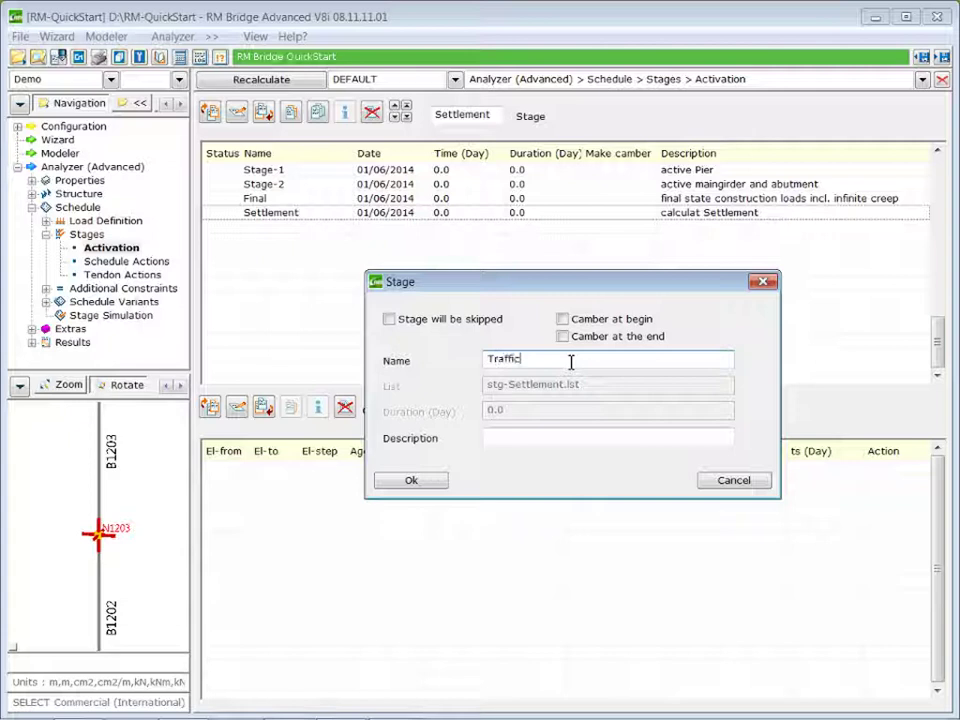
left_click(584, 440)
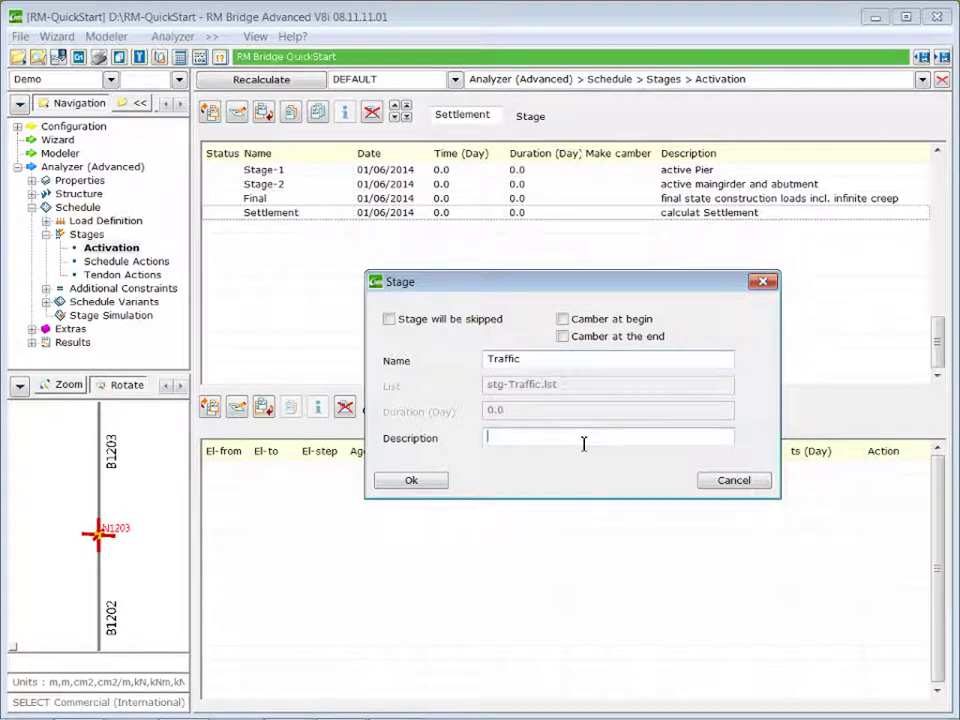
type("live loa")
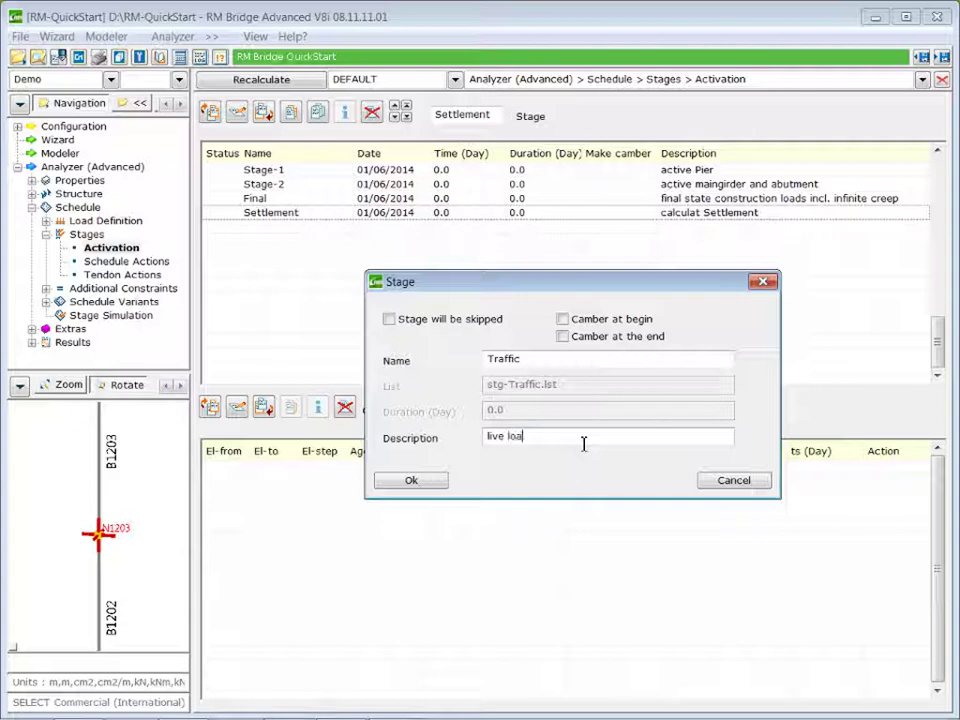
type("d evaluation")
left_click(418, 483)
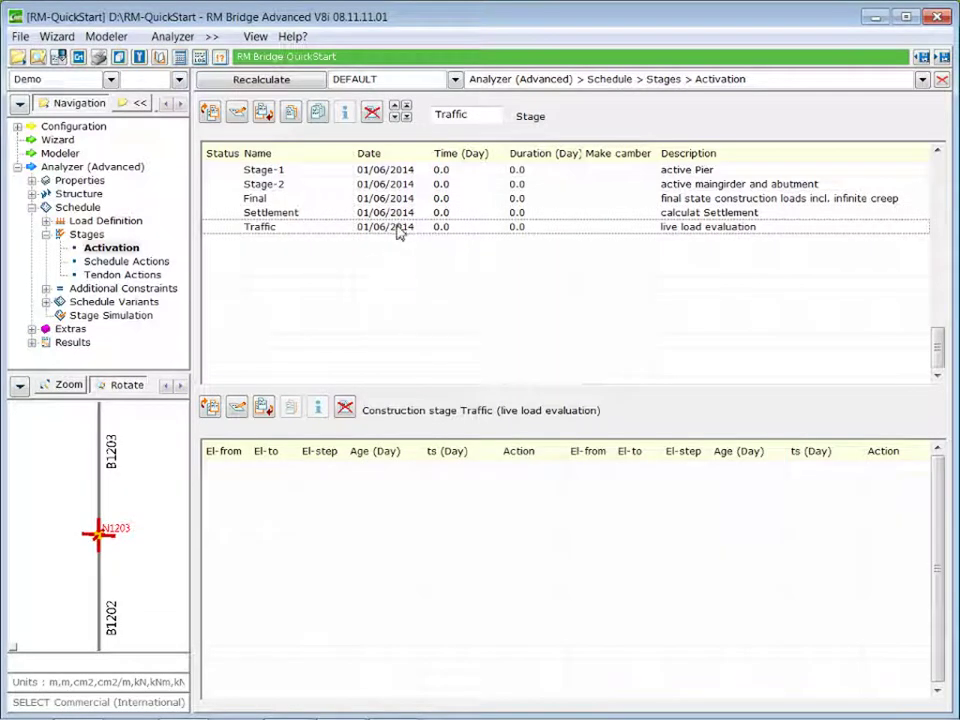
- Add a construction stage named Combination after Traffic with the description "desing load superposition"
left_click(263, 113)
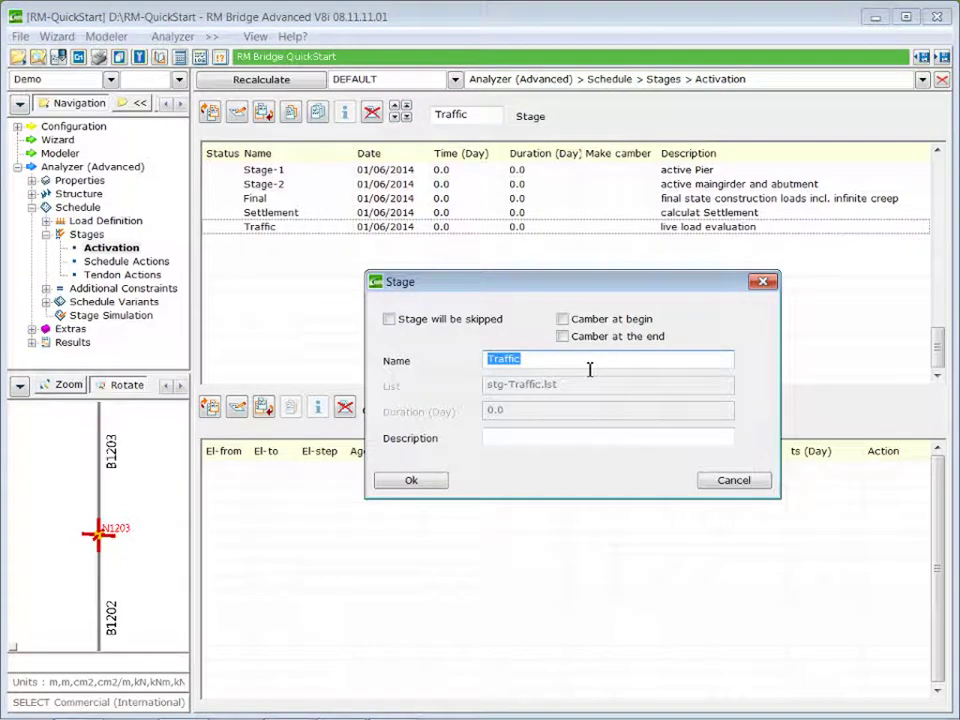
type("Comb")
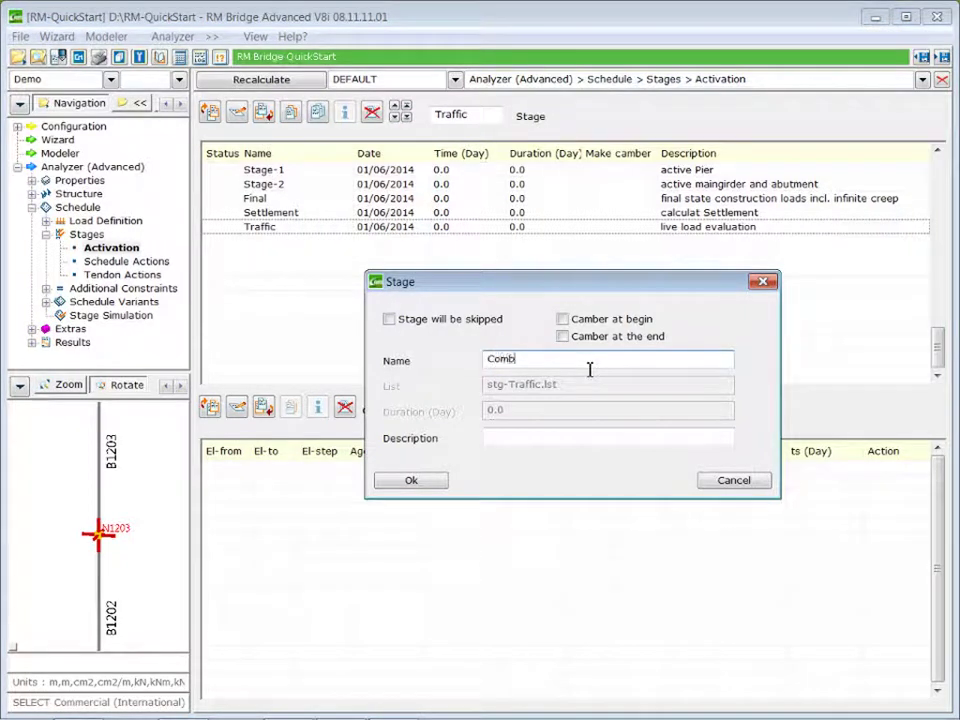
type("ination")
left_click(497, 438)
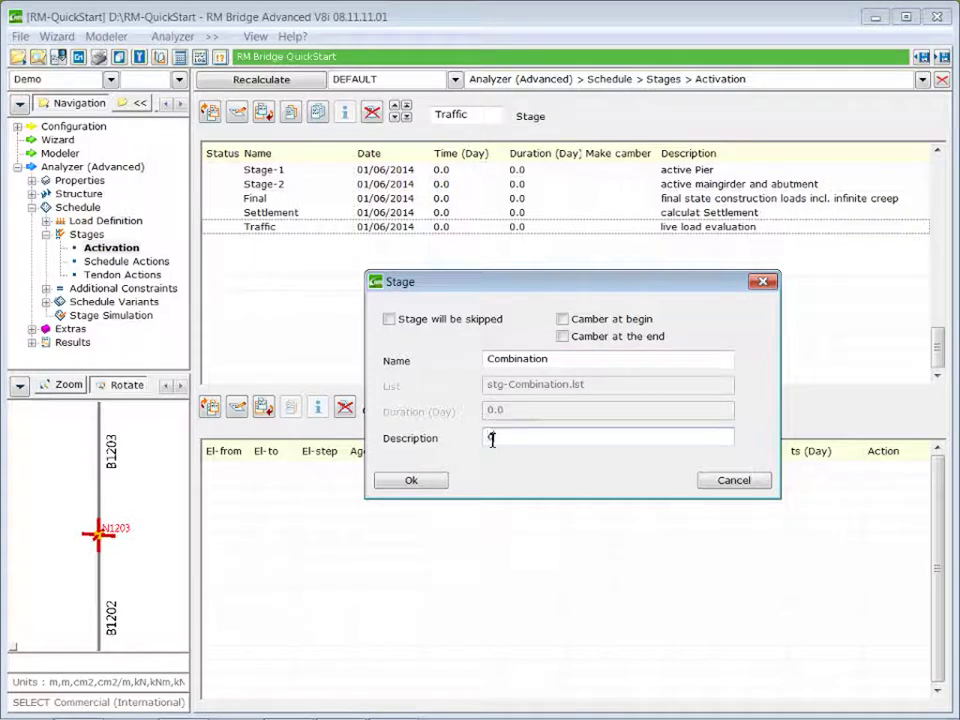
type("desing lo")
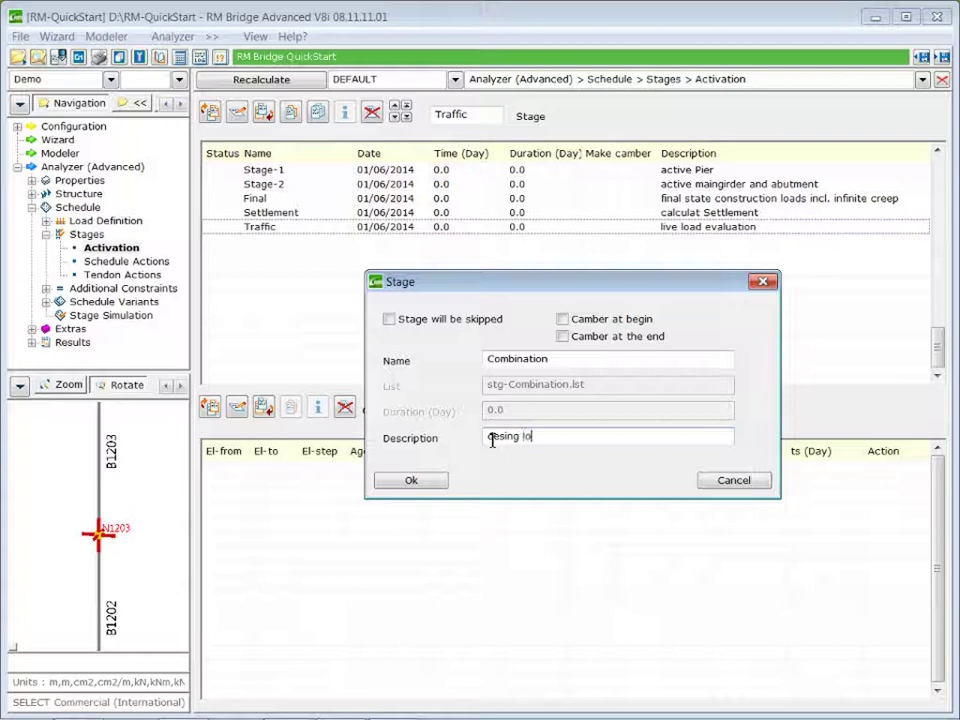
type("ad superposition")
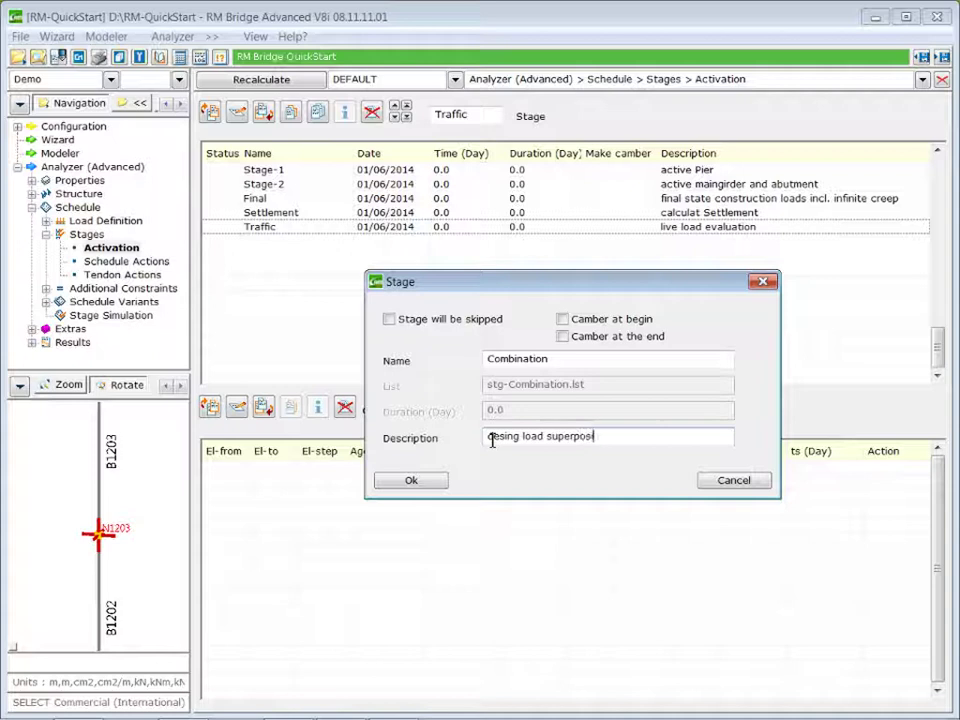
left_click(409, 481)
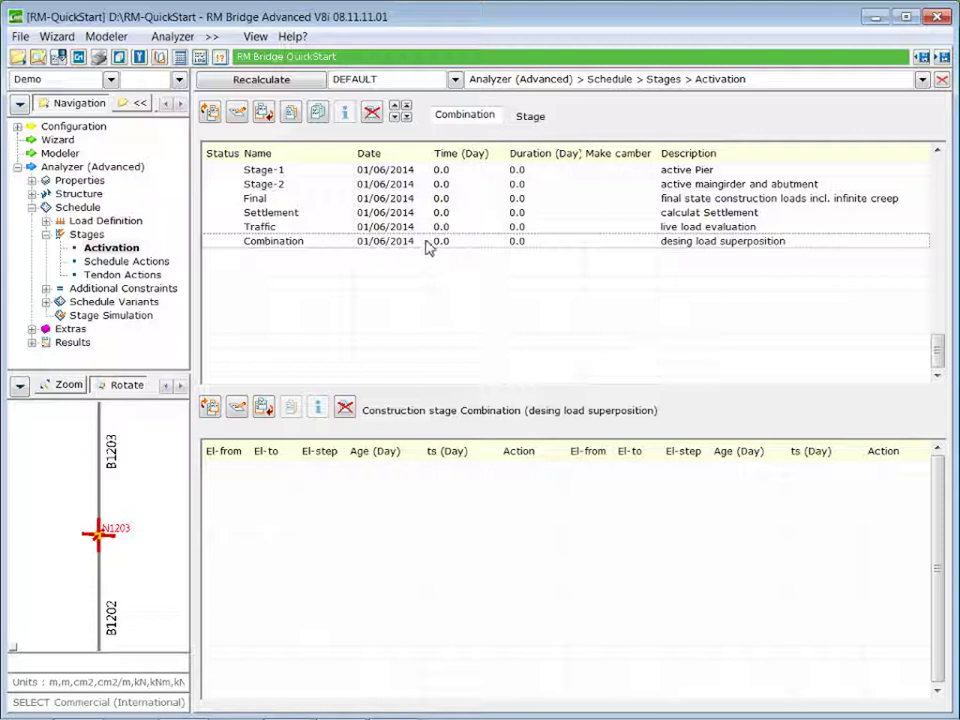
- Add a construction stage named Plot after Combination with the description "result presentation"
left_click(264, 113)
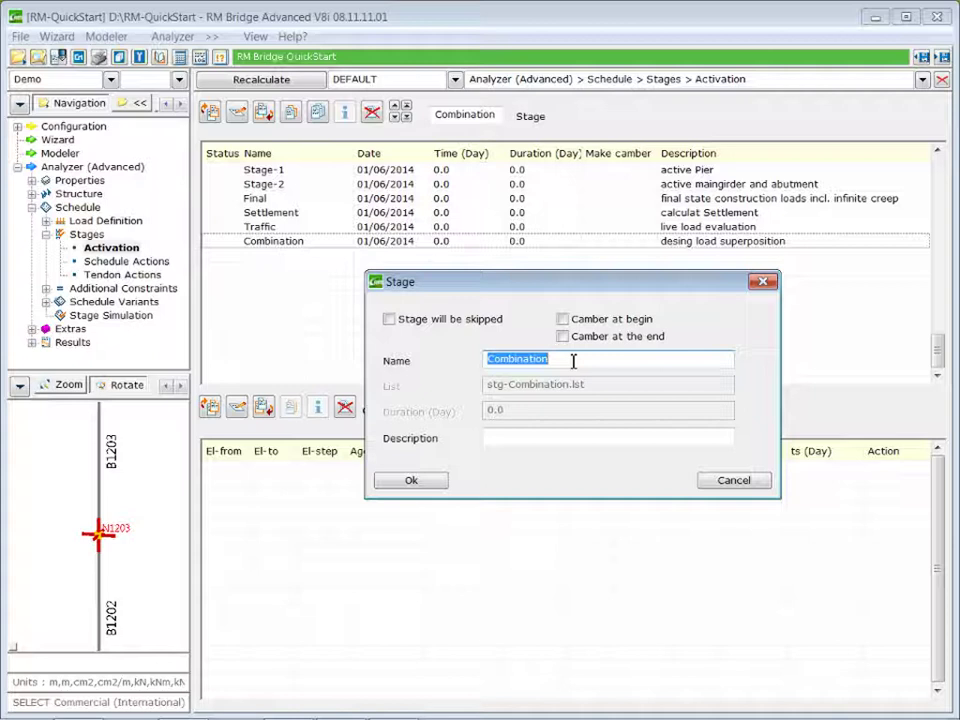
type("Plot")
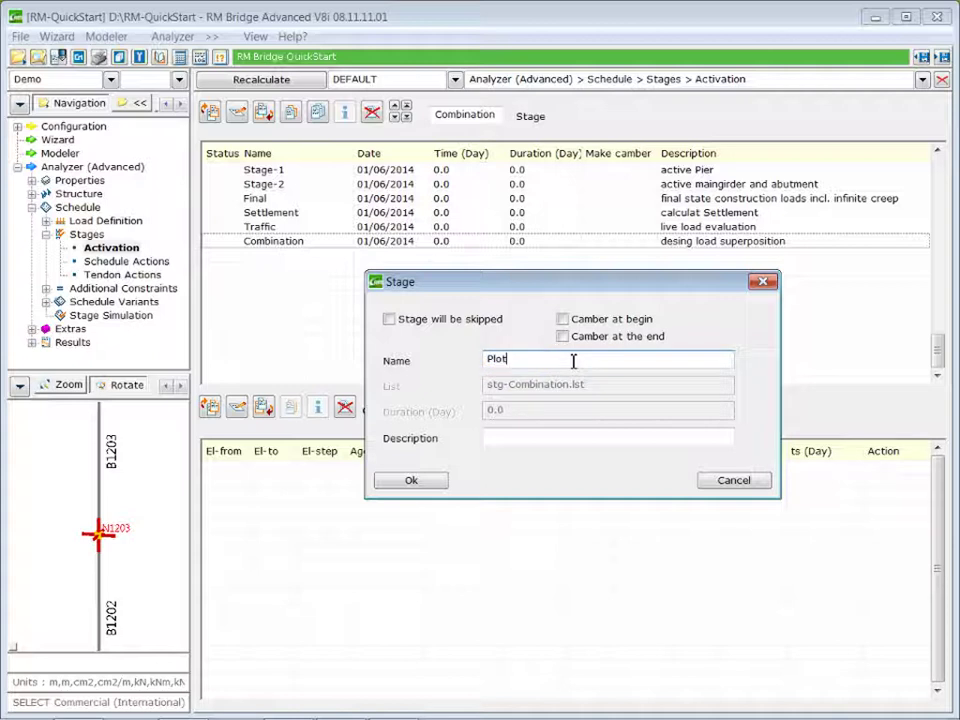
left_click(542, 441)
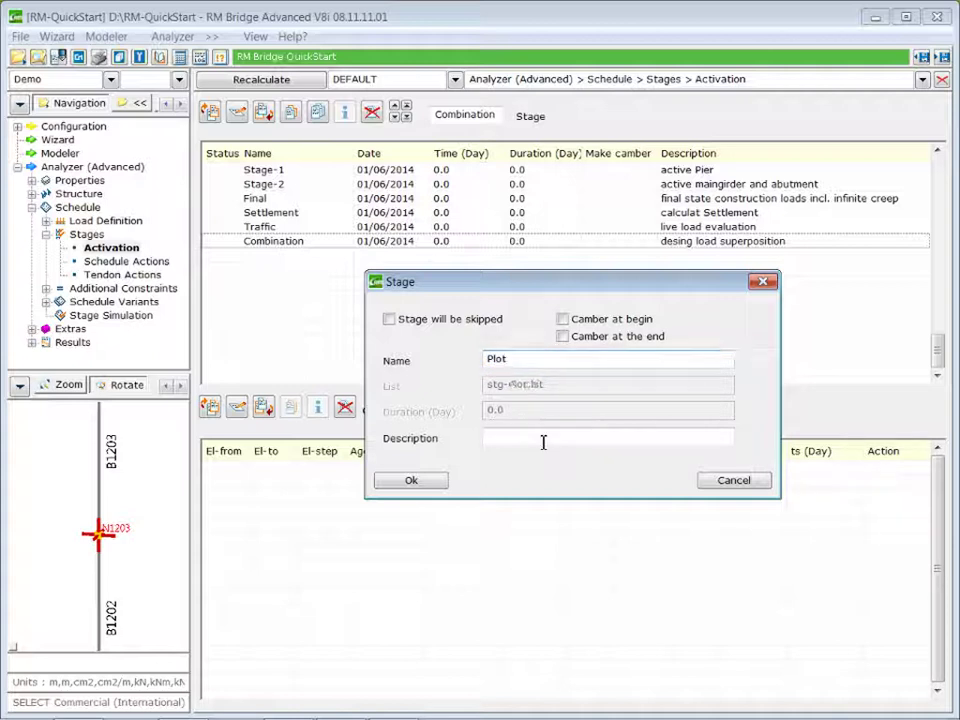
type("result ")
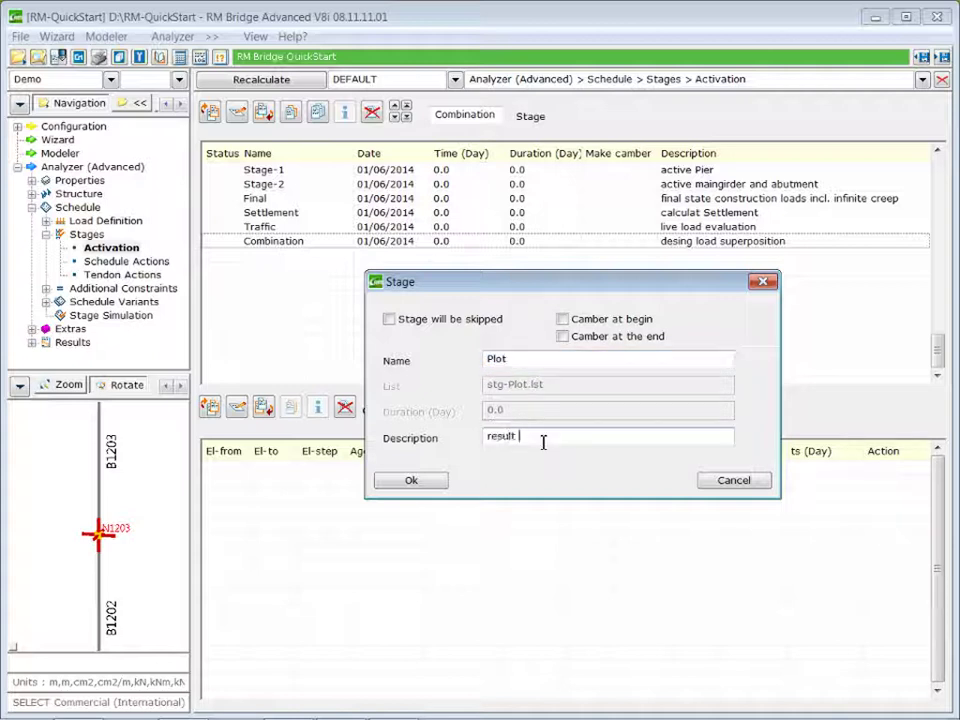
type("presentation")
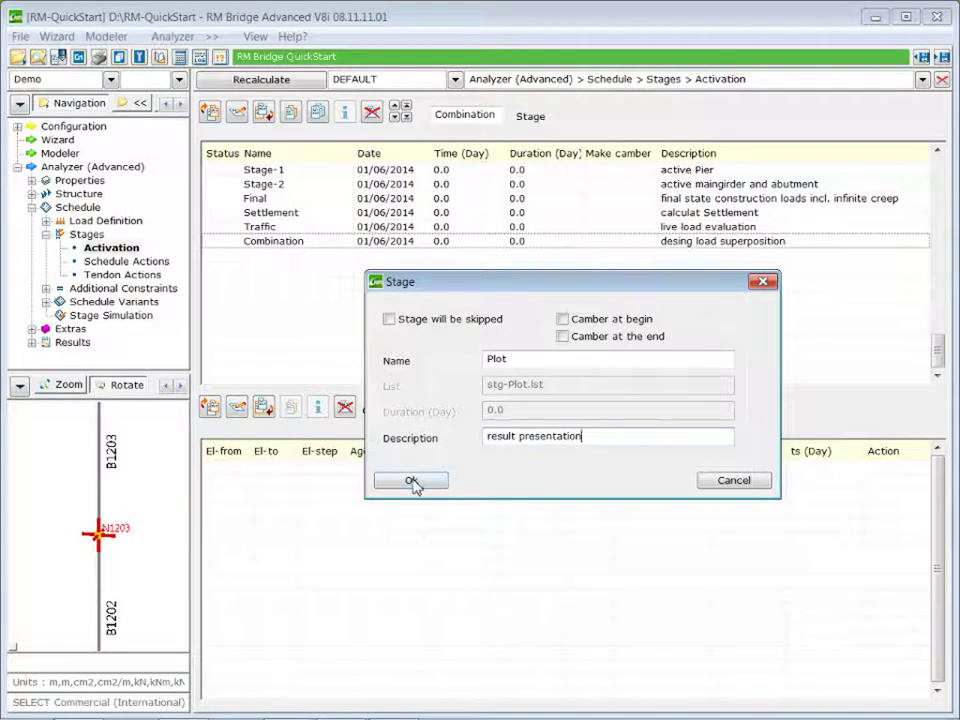
left_click(412, 481)
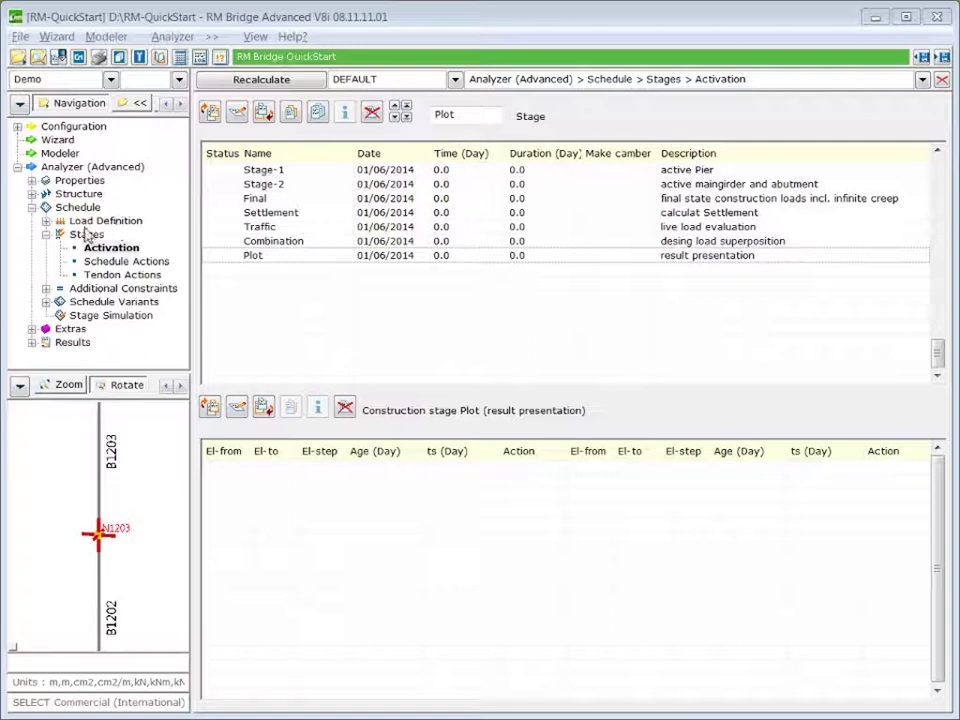
- Start a new load management entry named DL in the load definition with the description "dead loads"
left_click(45, 220)
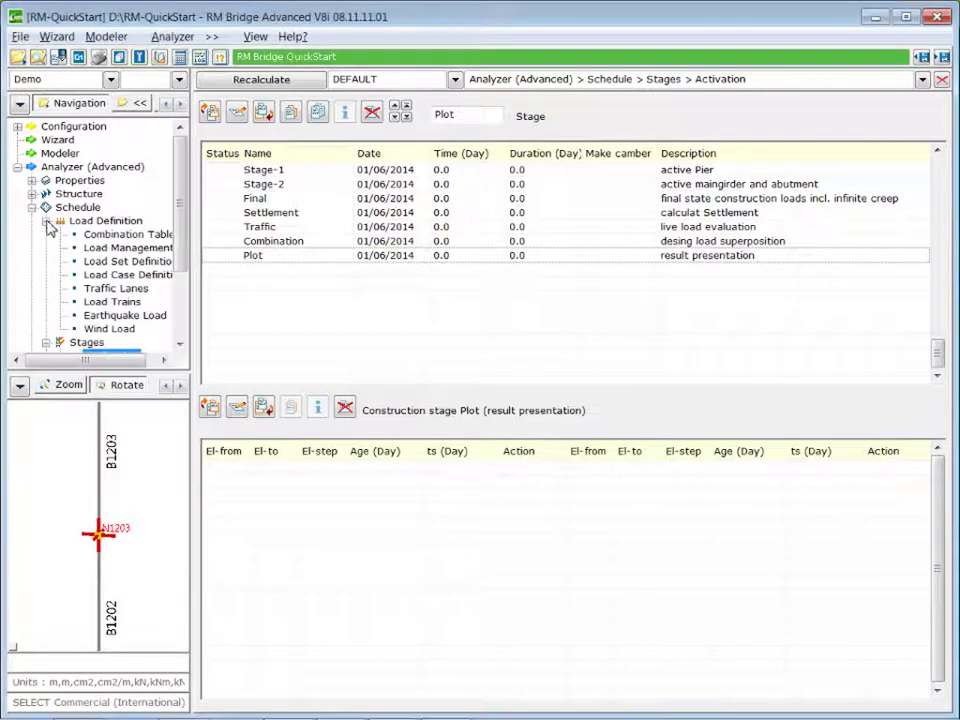
left_click(118, 252)
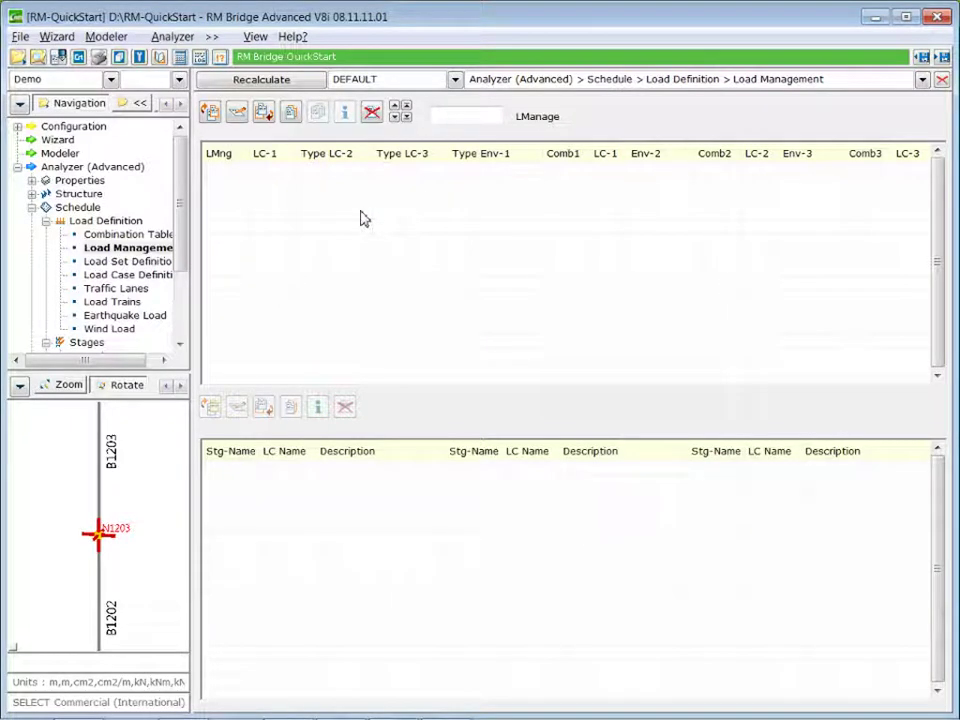
left_click(264, 113)
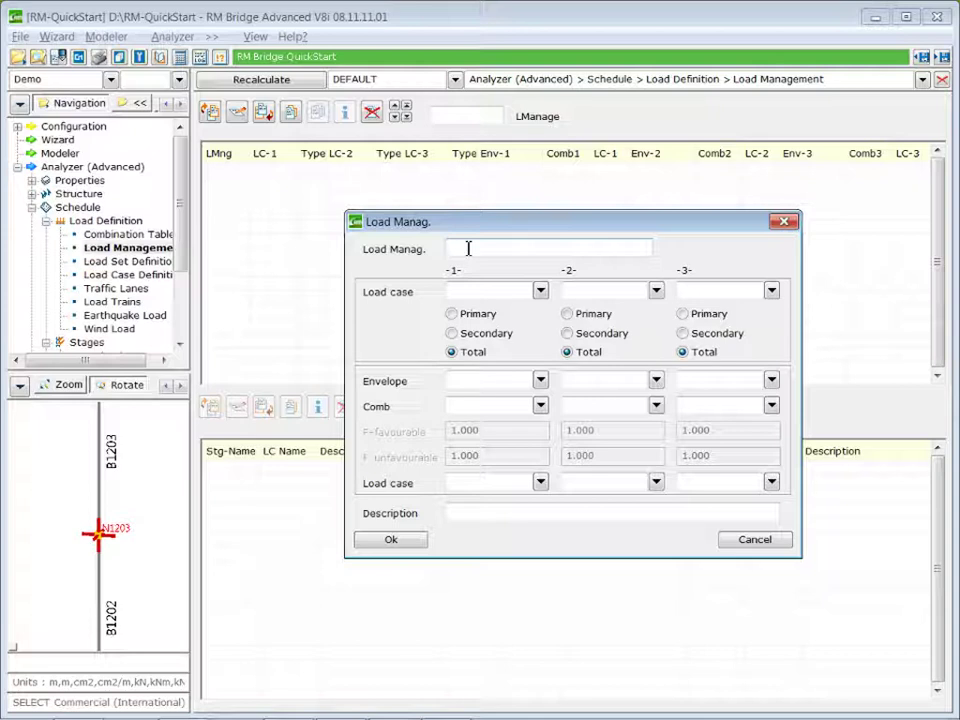
type("DL")
left_click(502, 514)
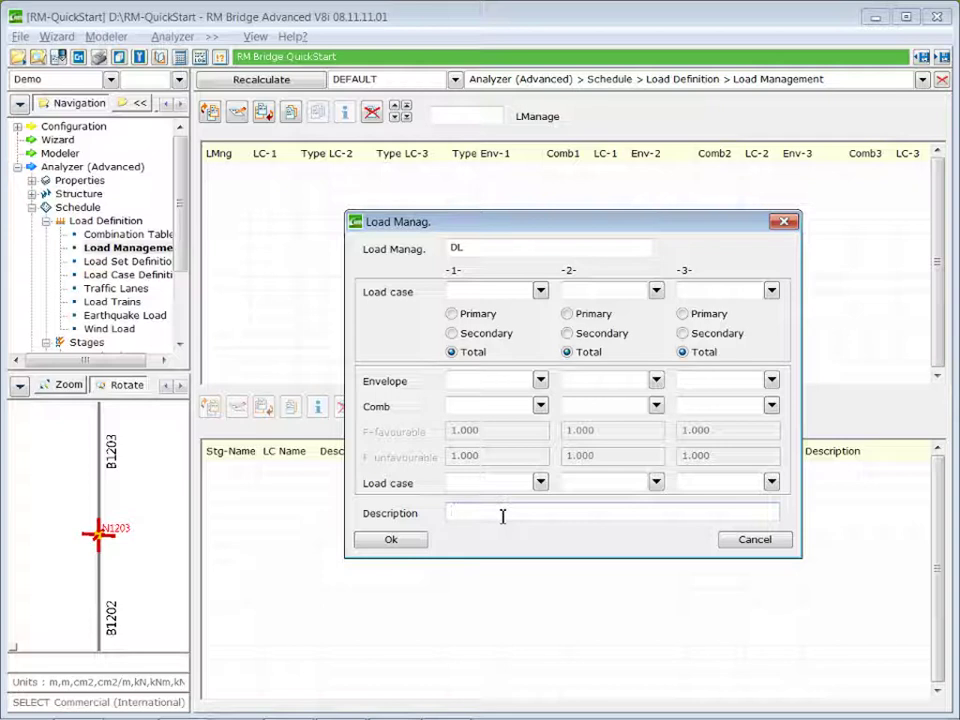
type("dead loads")
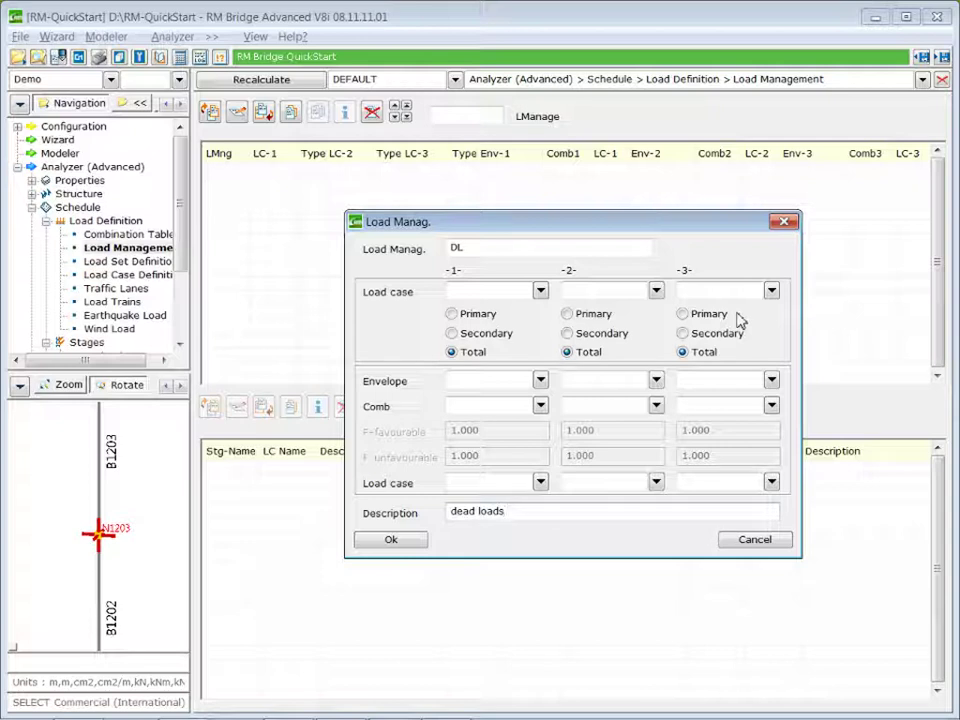
- Assign DL-SUM as the first and STG-SUM as the second load case of load management DL and save the entry
left_click(454, 291)
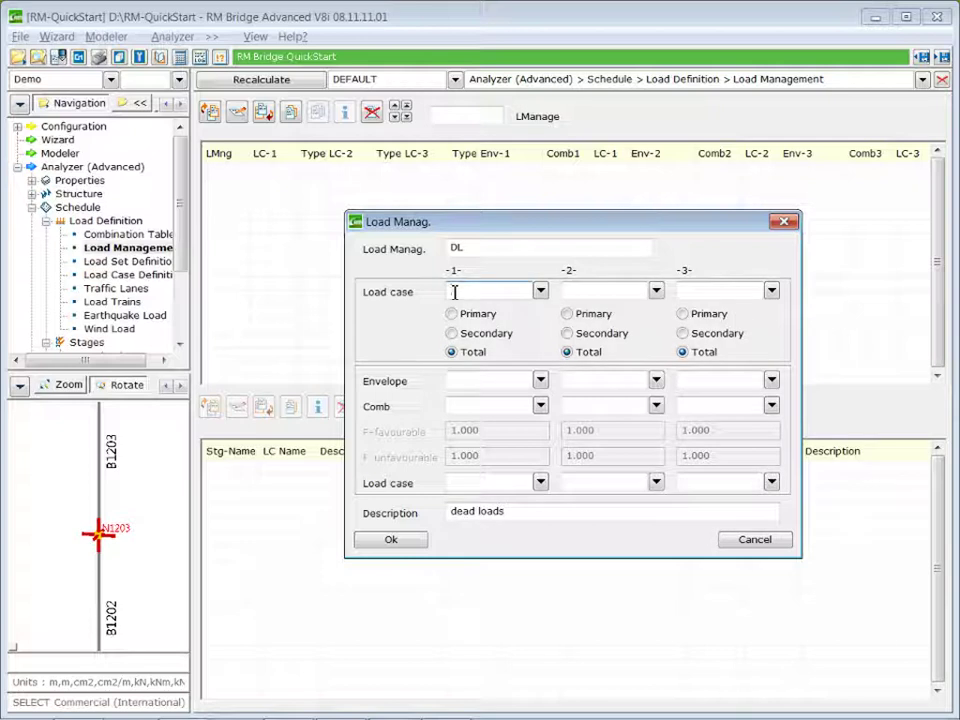
type("DL-SUM")
left_click(590, 293)
type("S")
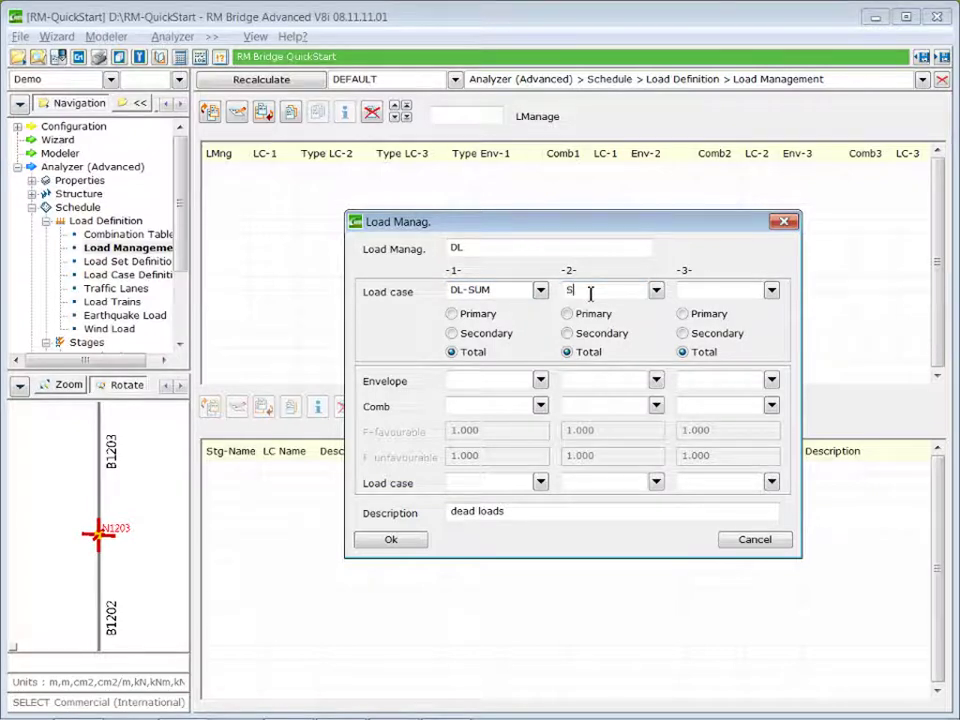
type("TG-SUM")
left_click(391, 540)
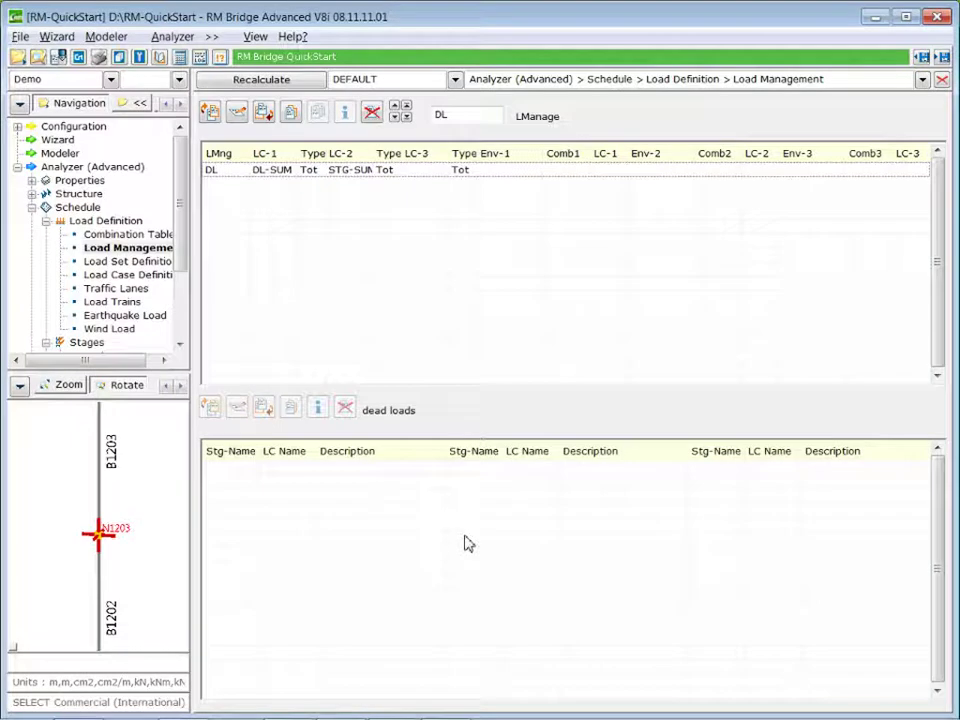
- Create a permanent load case named SW-PIER in the load case definition and assign it to load management DL
left_click(124, 275)
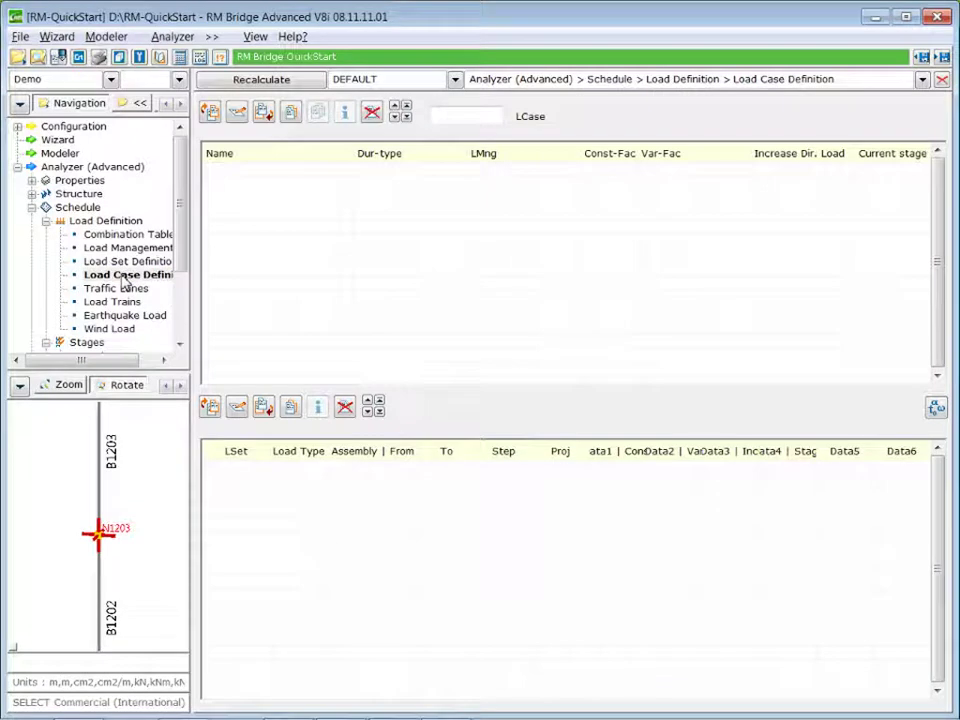
left_click(265, 113)
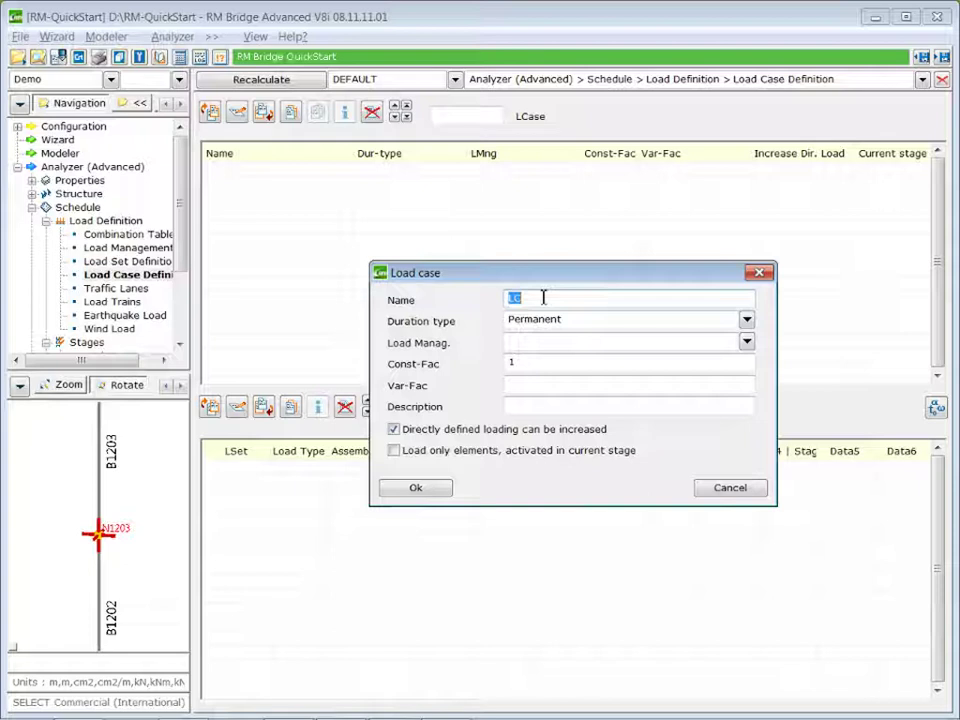
type("SW-")
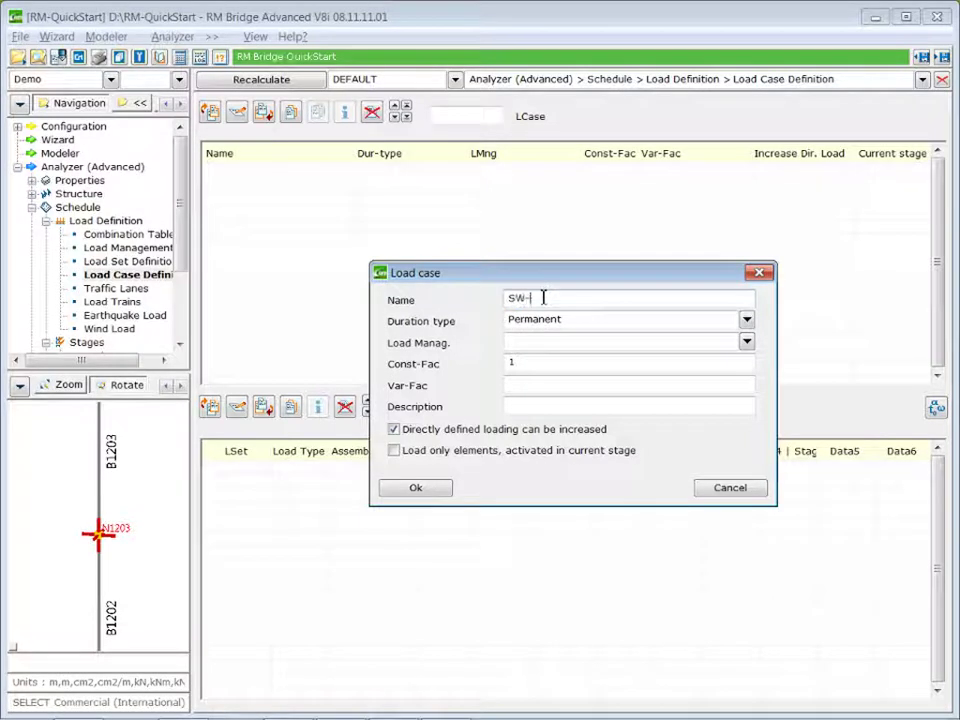
type("PilR")
left_click(747, 342)
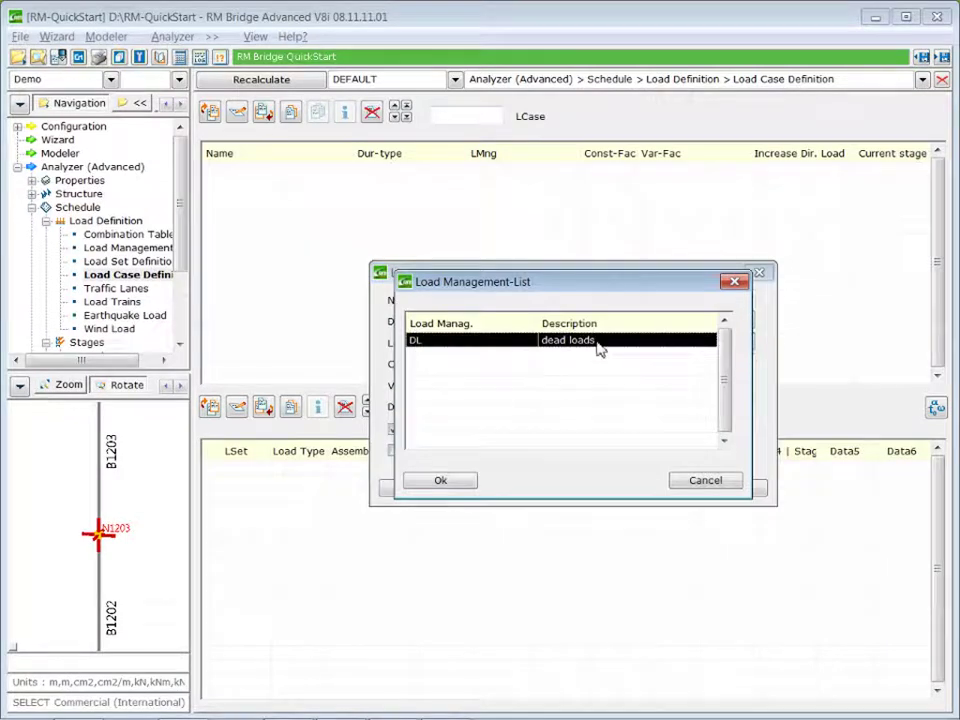
left_click(443, 482)
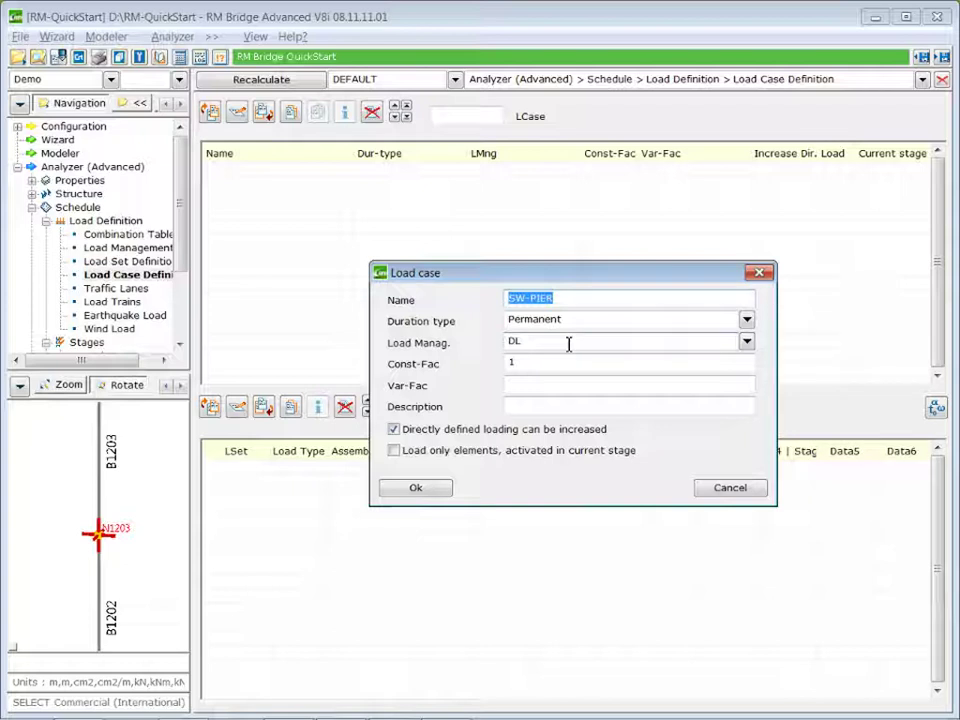
left_click(423, 492)
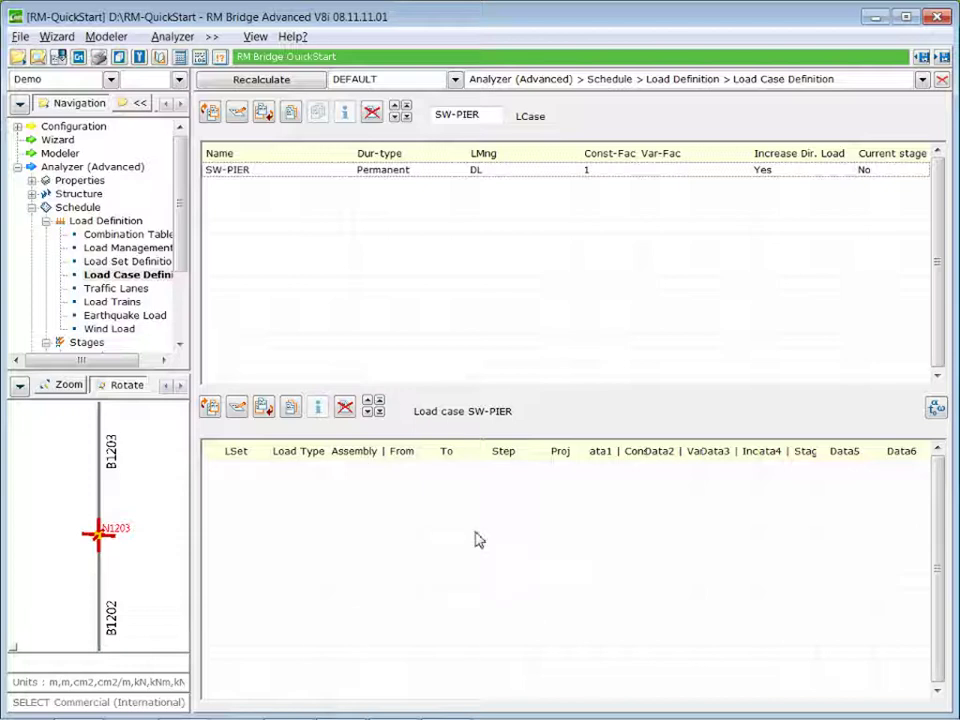
- Add a Self Weight - Load and Mass load for the Pier element group to load case SW-PIER
left_click(264, 413)
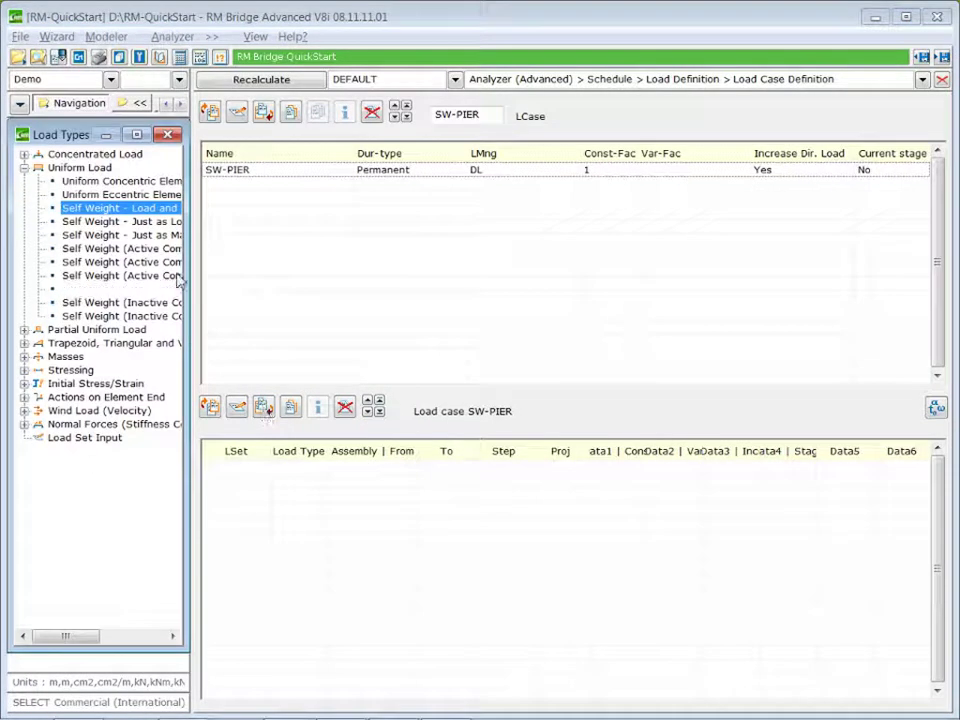
left_click_drag(185, 276, 327, 287)
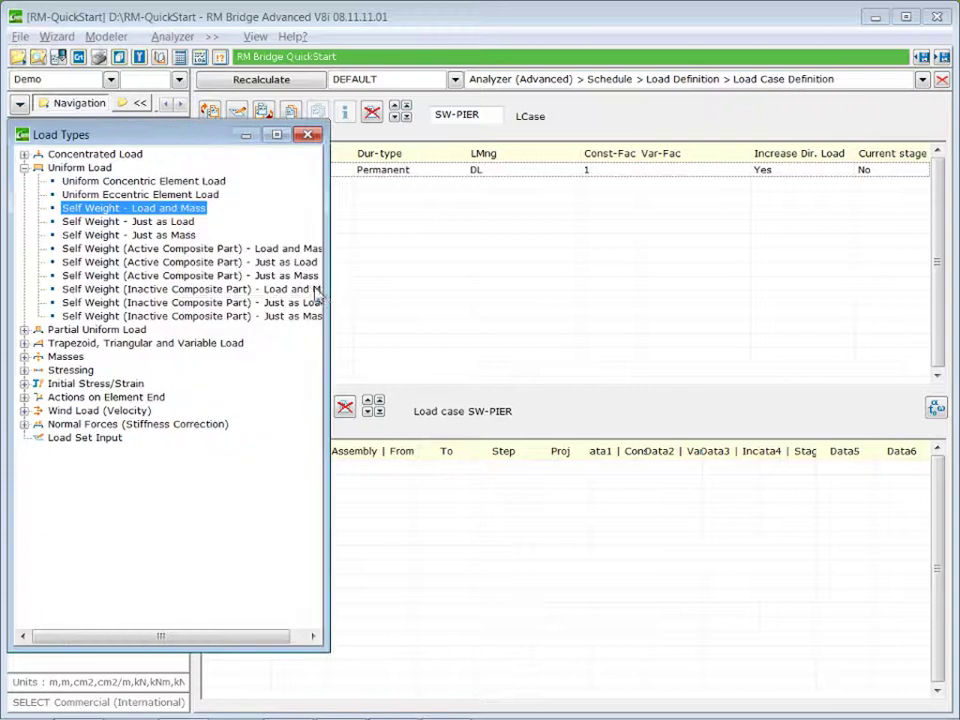
double_click(137, 210)
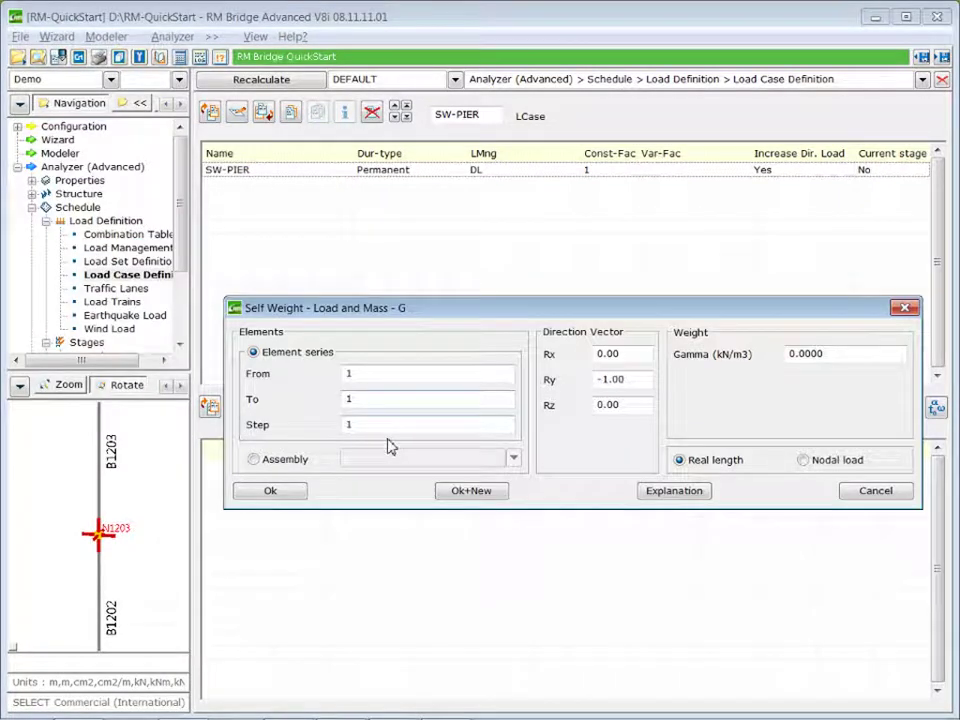
left_click(253, 461)
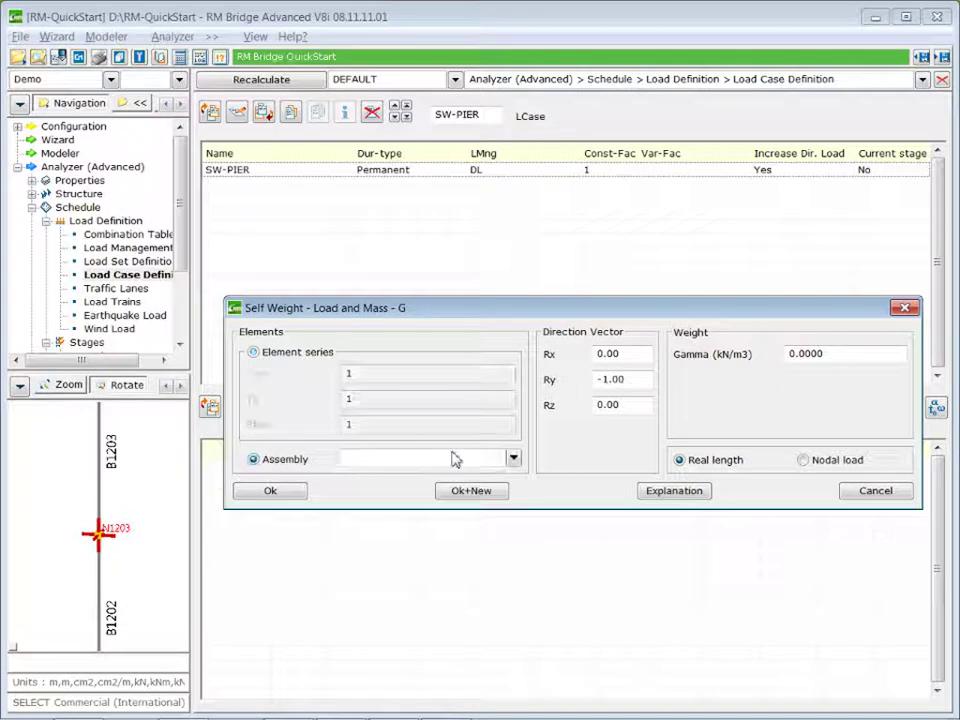
left_click(513, 459)
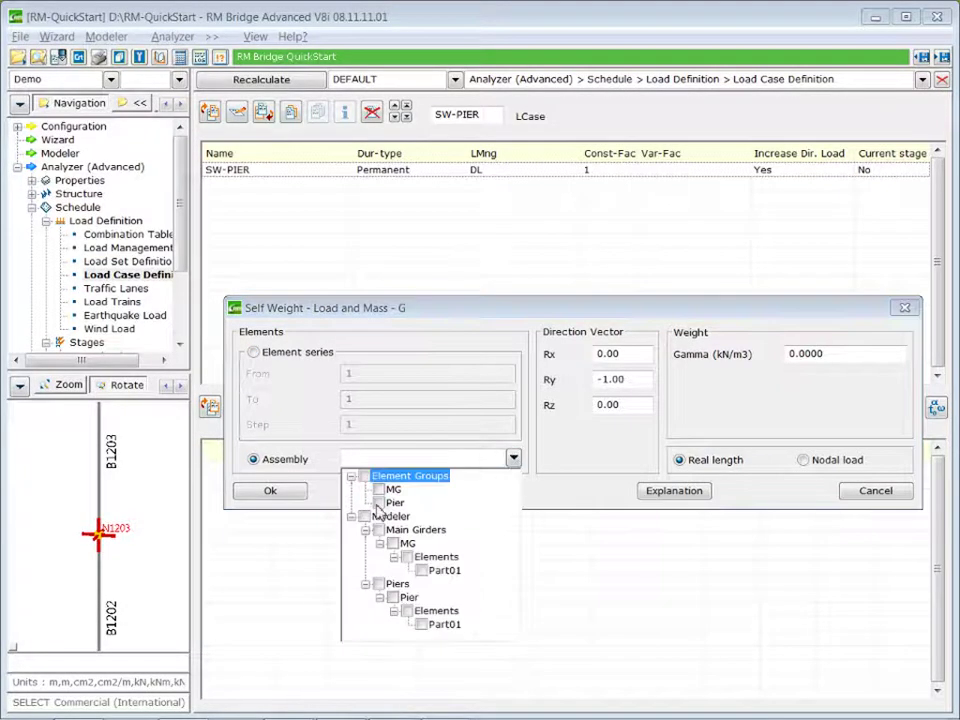
left_click(378, 504)
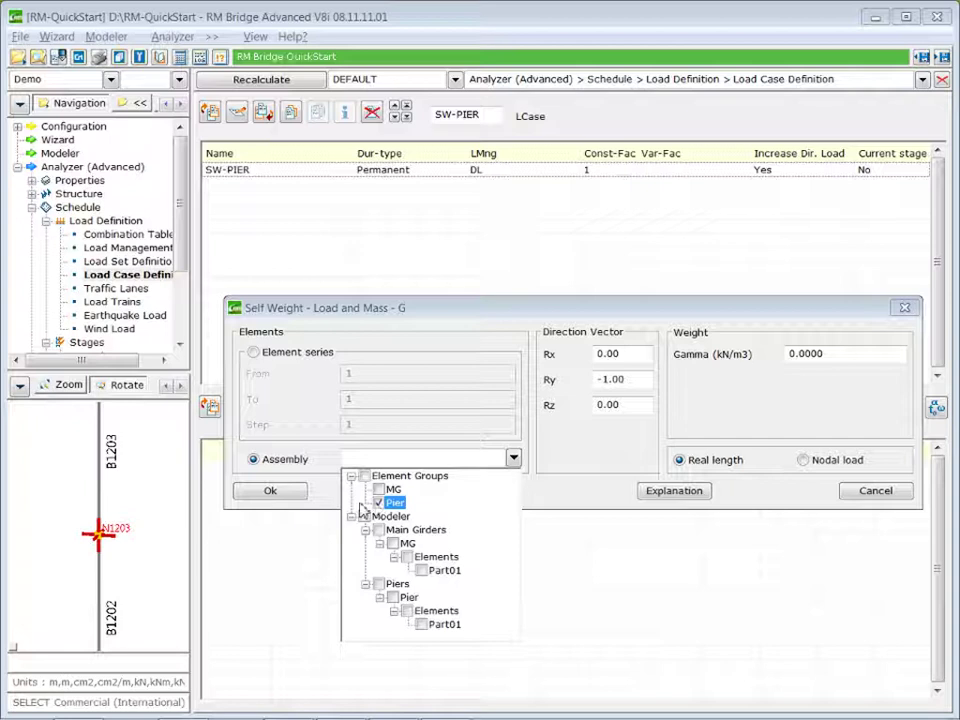
left_click(543, 497)
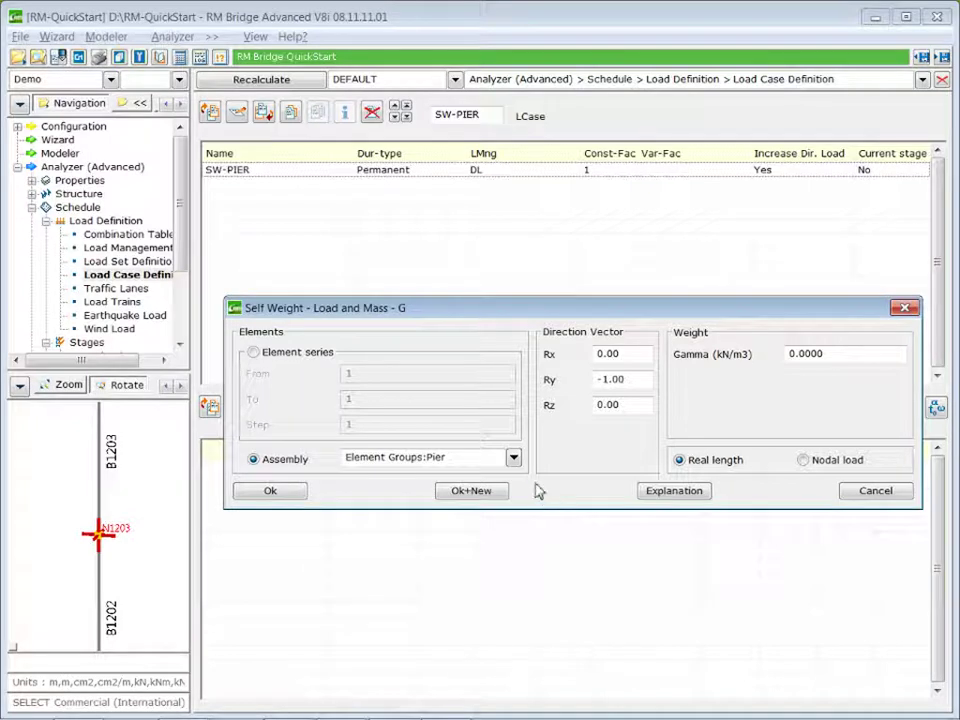
left_click(272, 491)
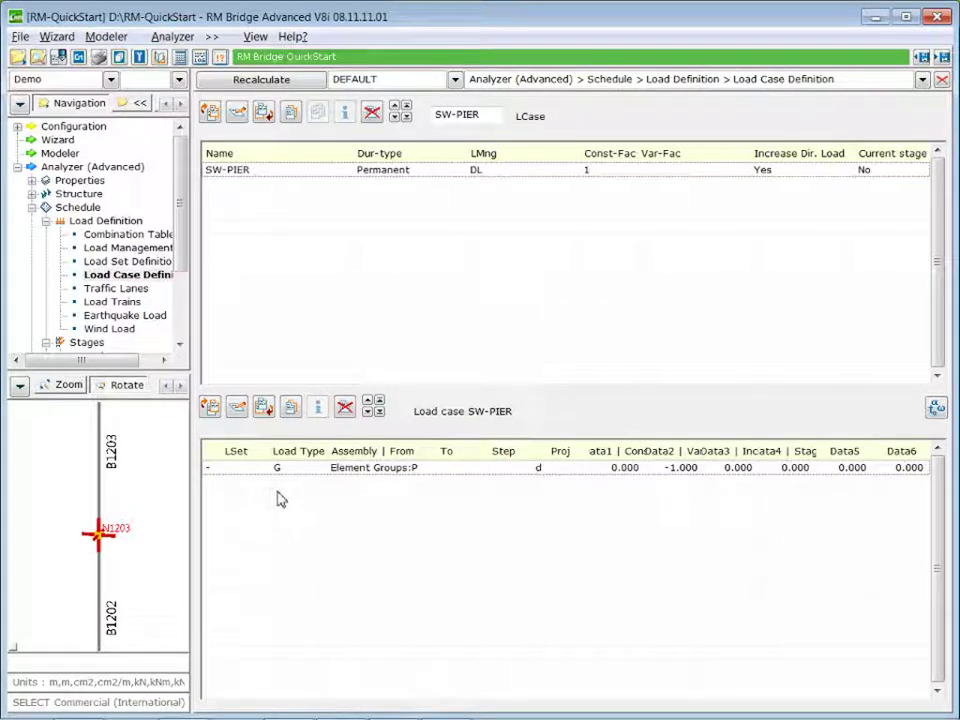
- Copy load case SW-PIER to a new permanent load case named SW-MG under load management DL
left_click(306, 177)
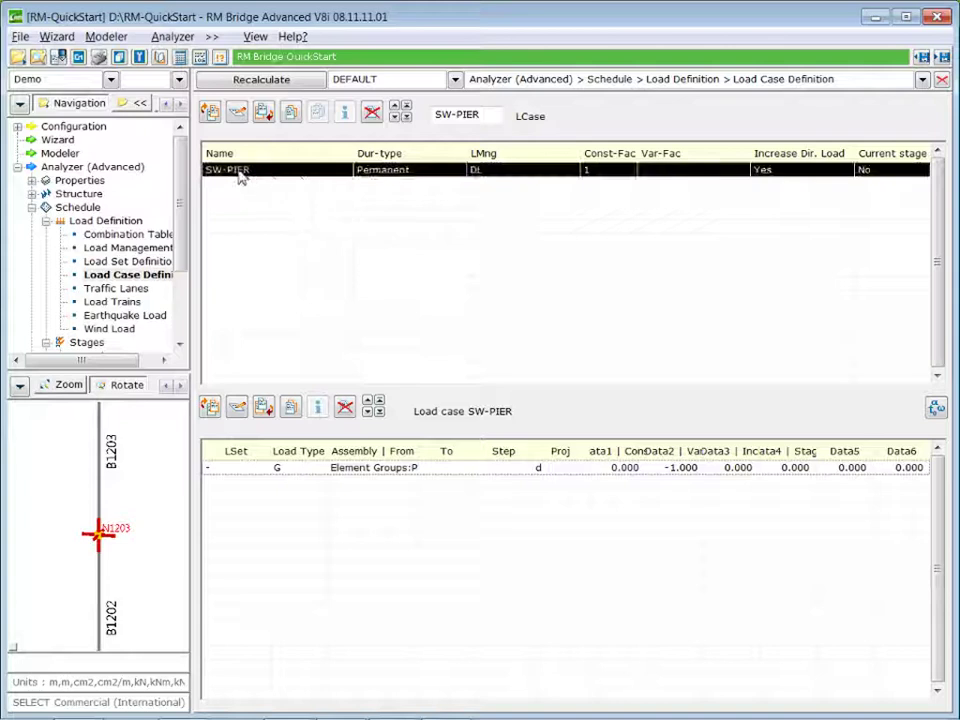
left_click(290, 112)
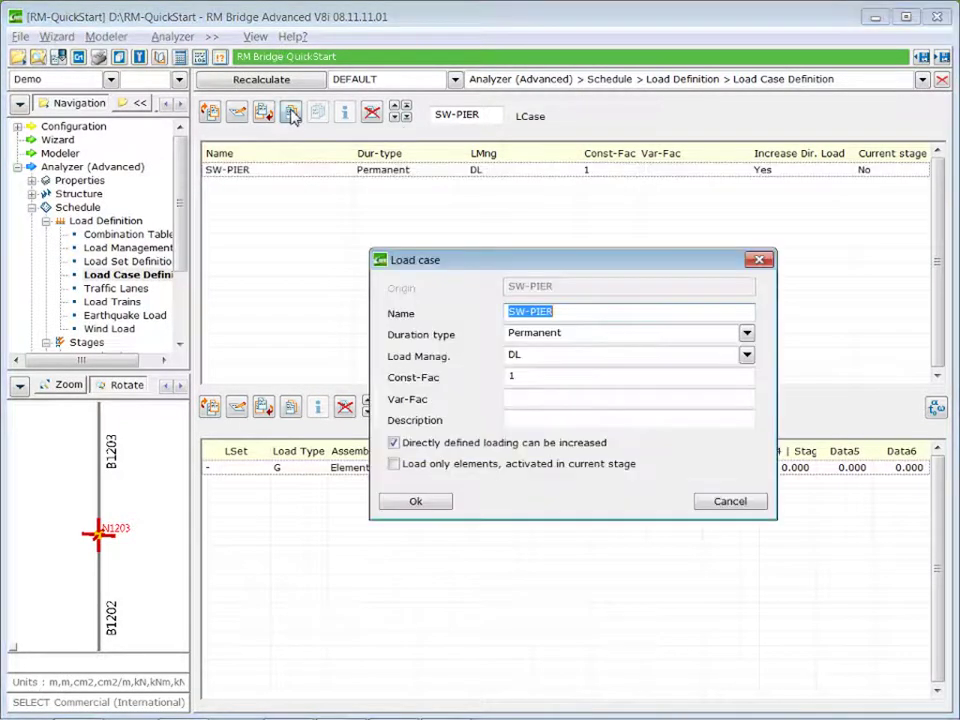
left_click(536, 311)
left_click_drag(533, 311, 565, 315)
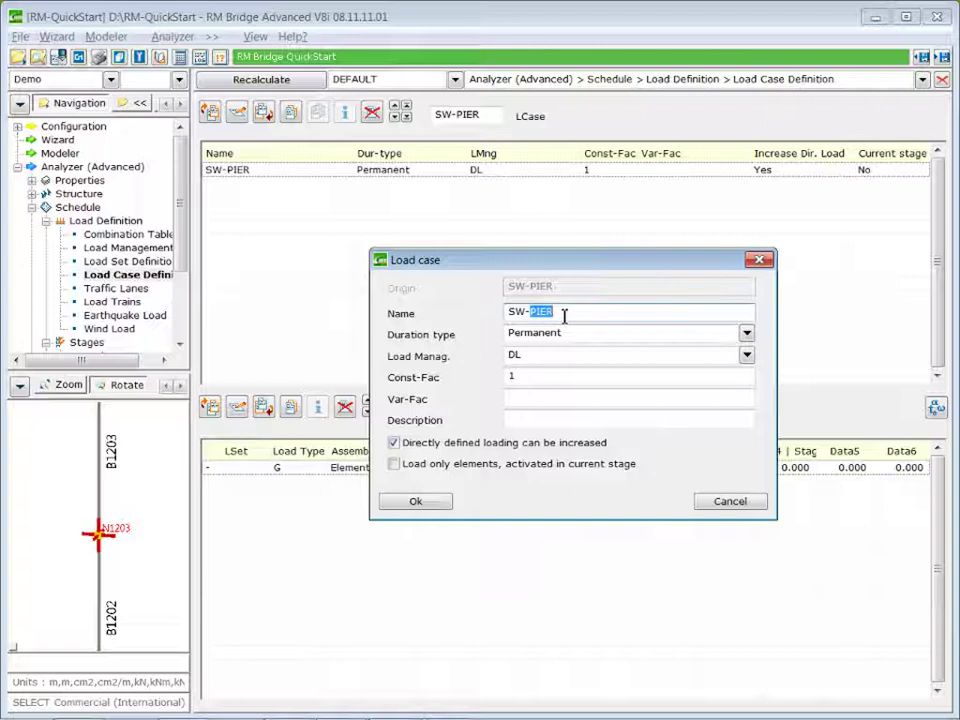
type("MG")
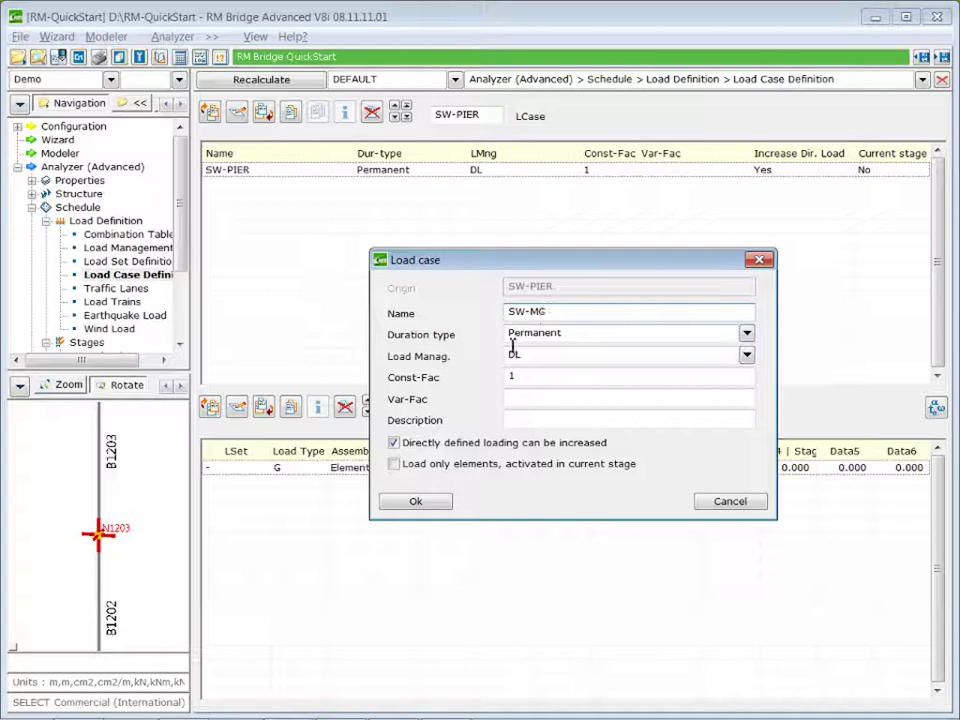
left_click(422, 504)
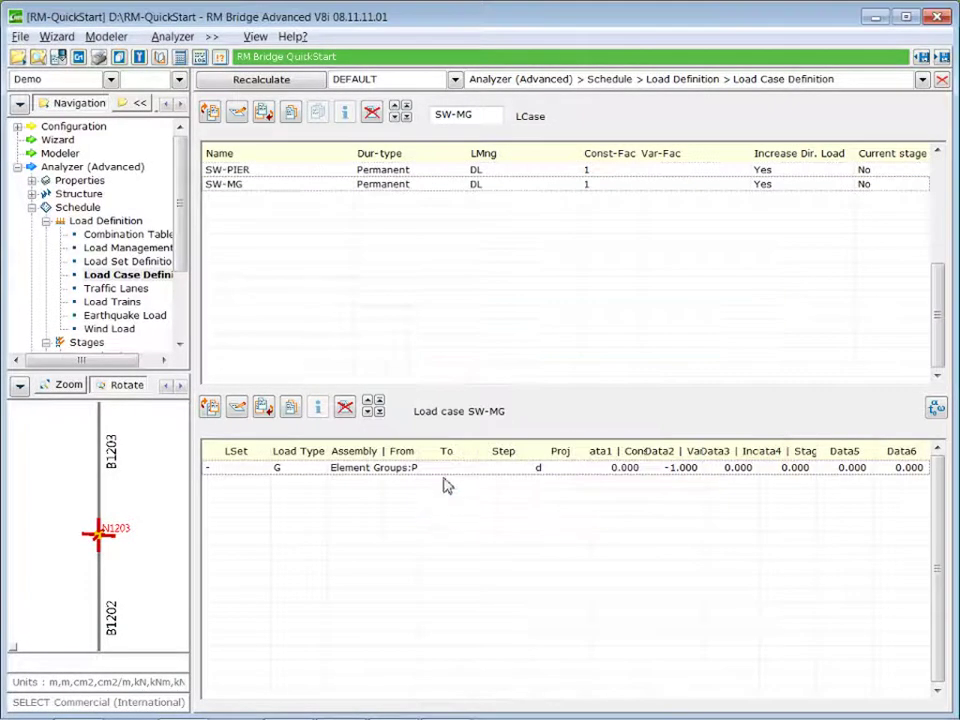
- Reassign the self-weight load in load case SW-MG to the MG element group
left_click(262, 407)
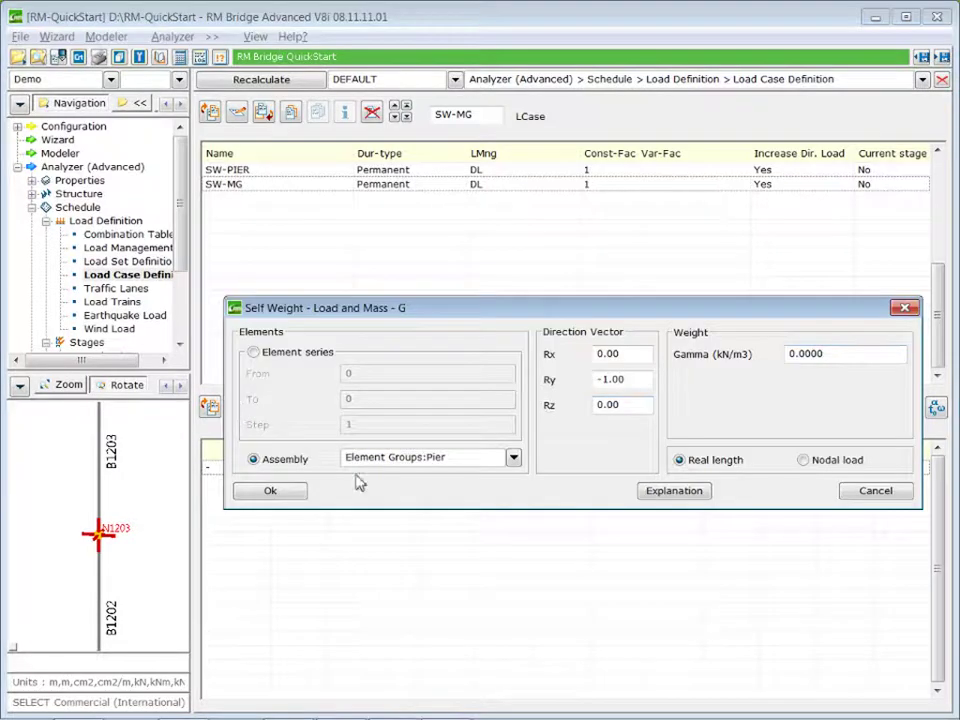
left_click(514, 460)
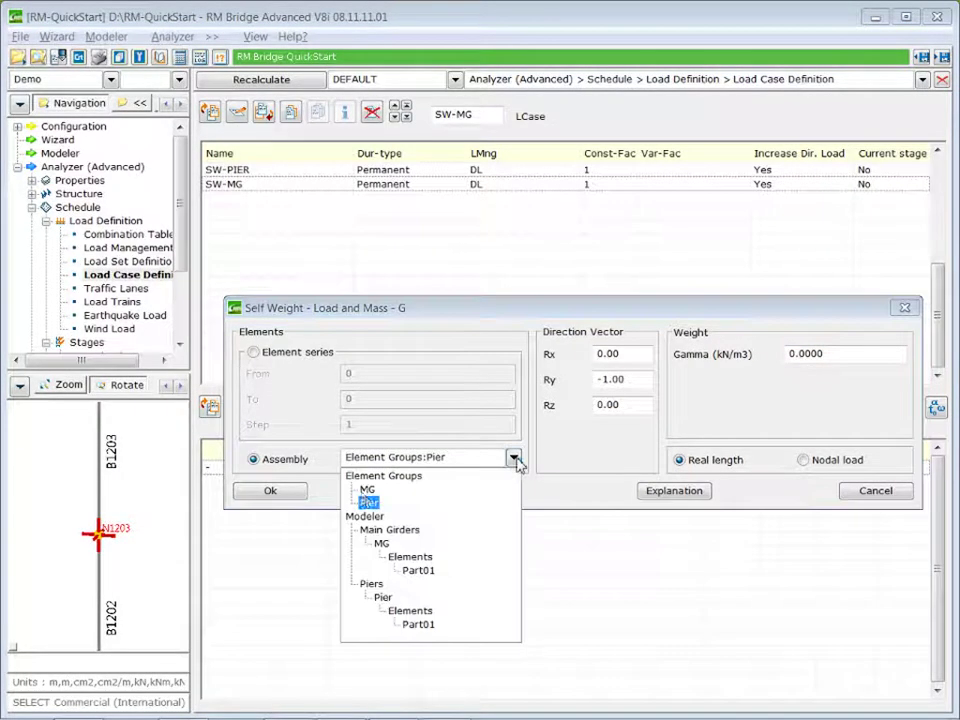
left_click(367, 490)
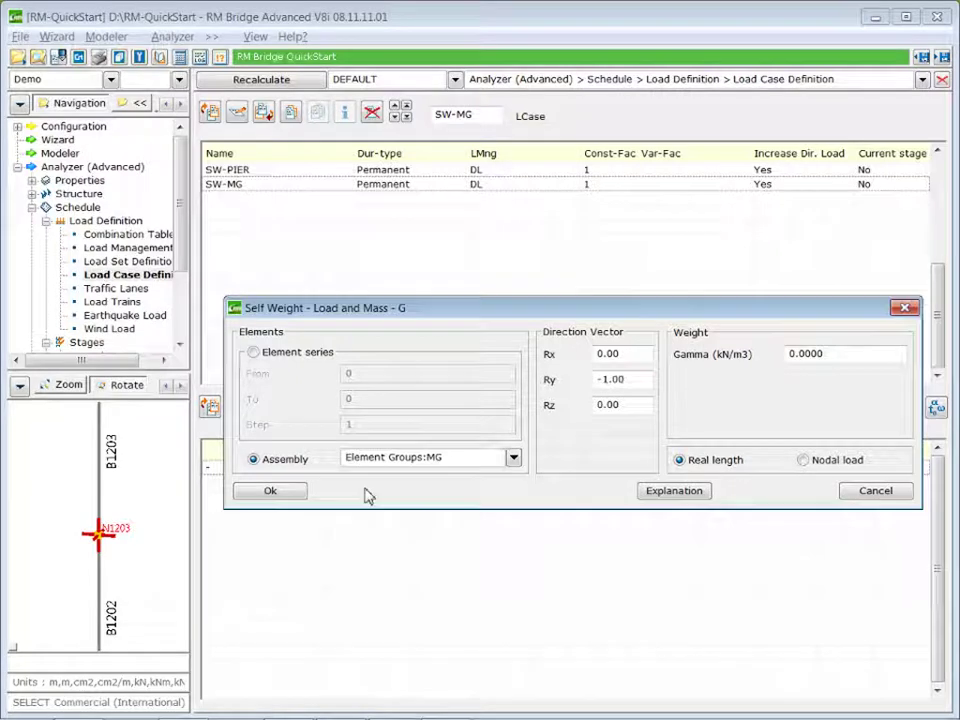
left_click(270, 492)
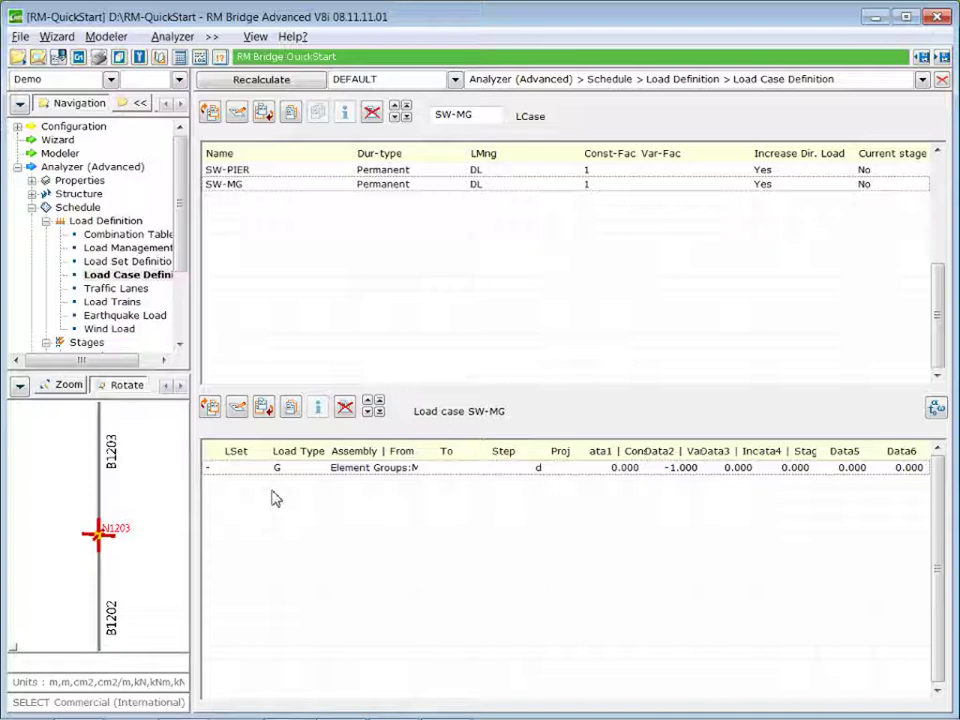
- Create a permanent load case named SDL and assign it to load management DL
left_click(360, 185)
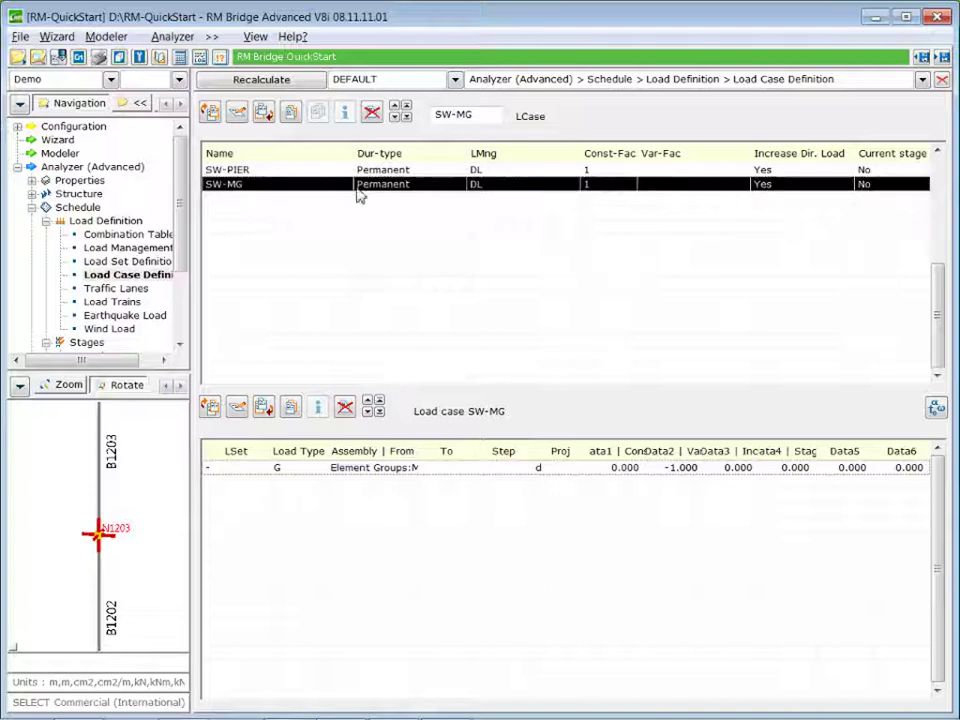
left_click(263, 113)
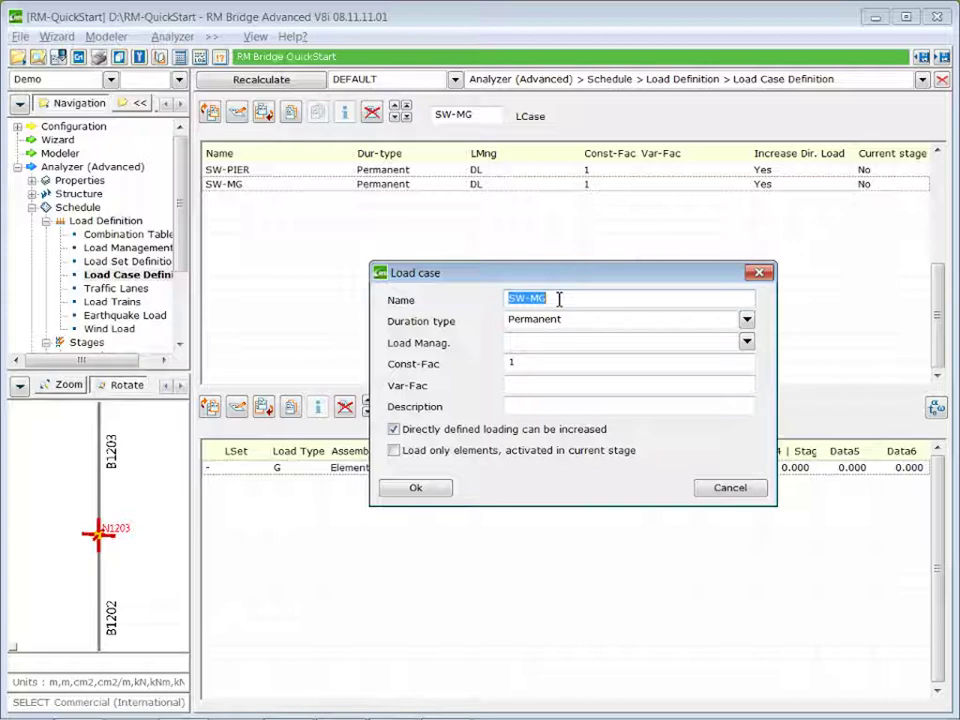
type("SDL")
left_click(747, 342)
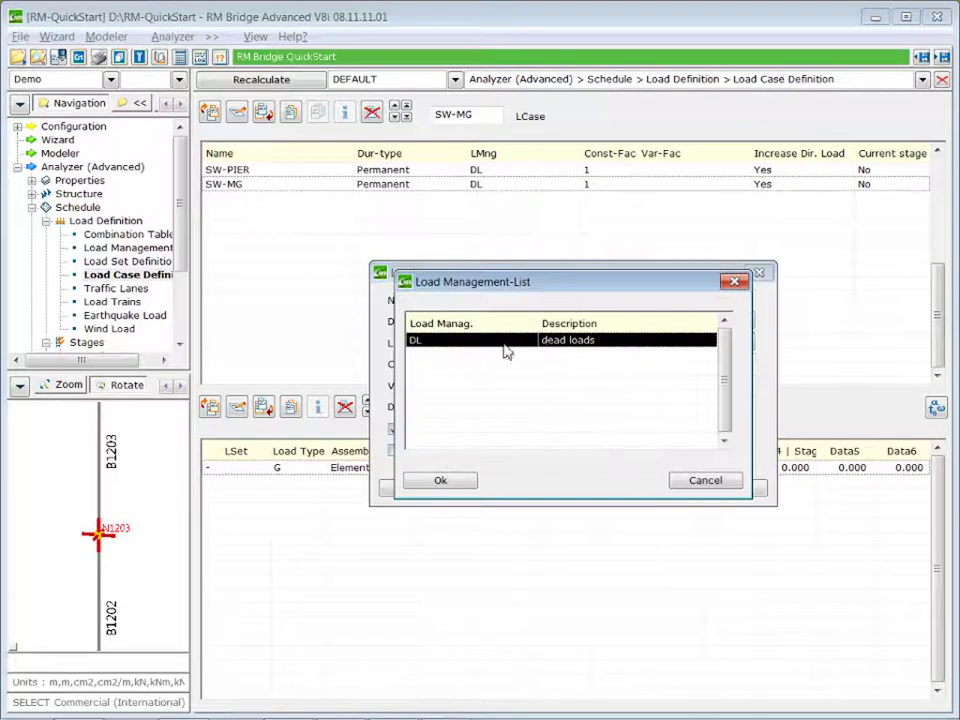
left_click(446, 484)
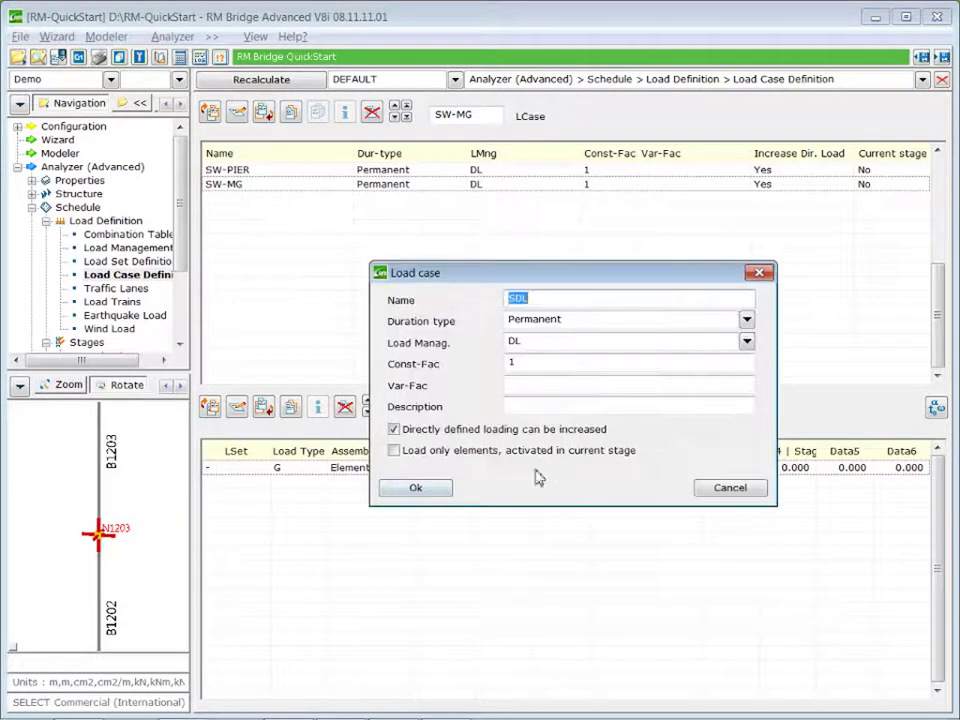
left_click(416, 490)
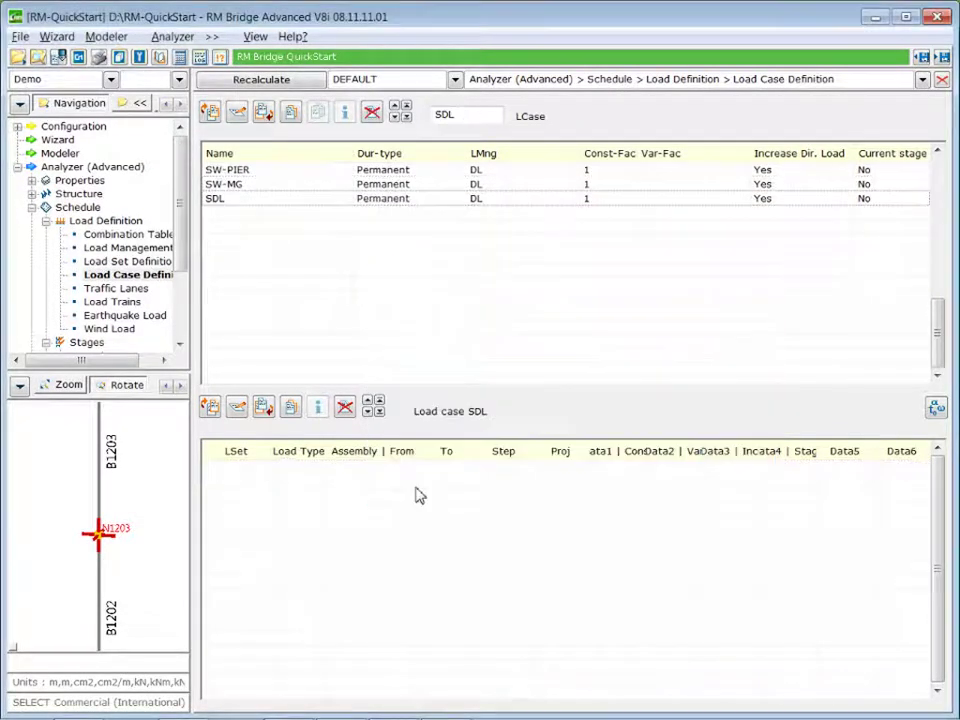
- Add a Uniform Concentric Element Load to load case SDL for the MG element group with Qy set to -30 kN/m
left_click(264, 407)
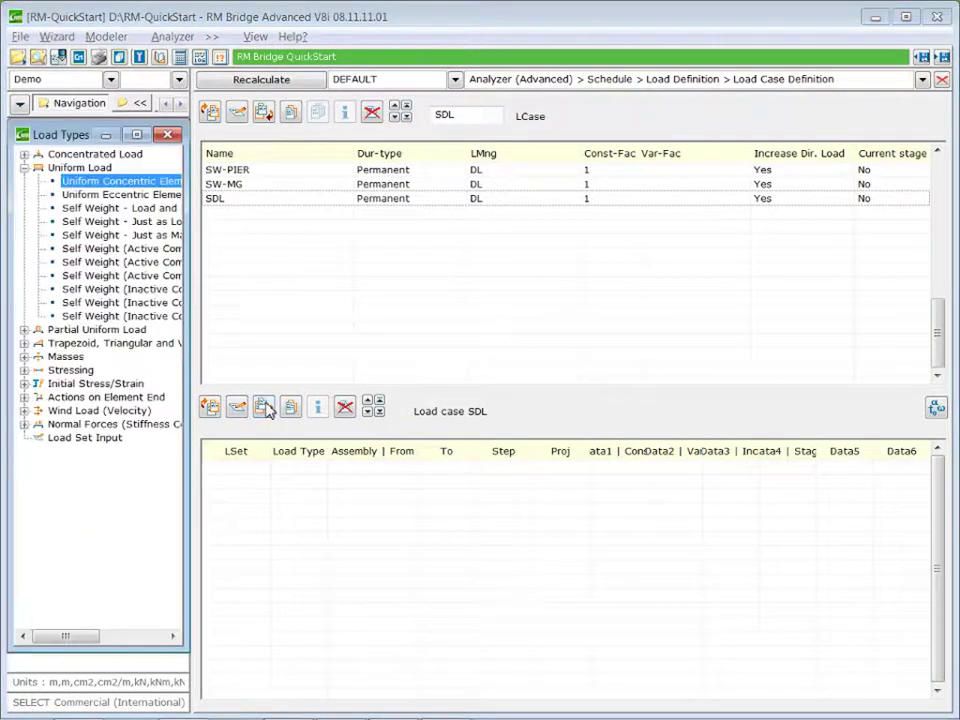
mouse_move(120, 207)
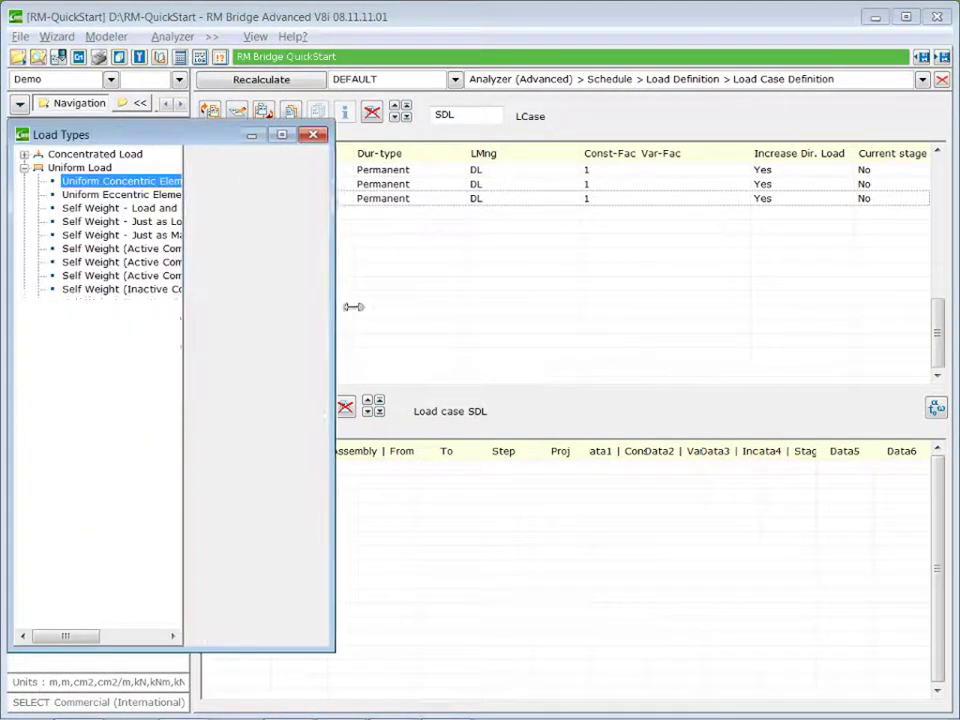
double_click(142, 184)
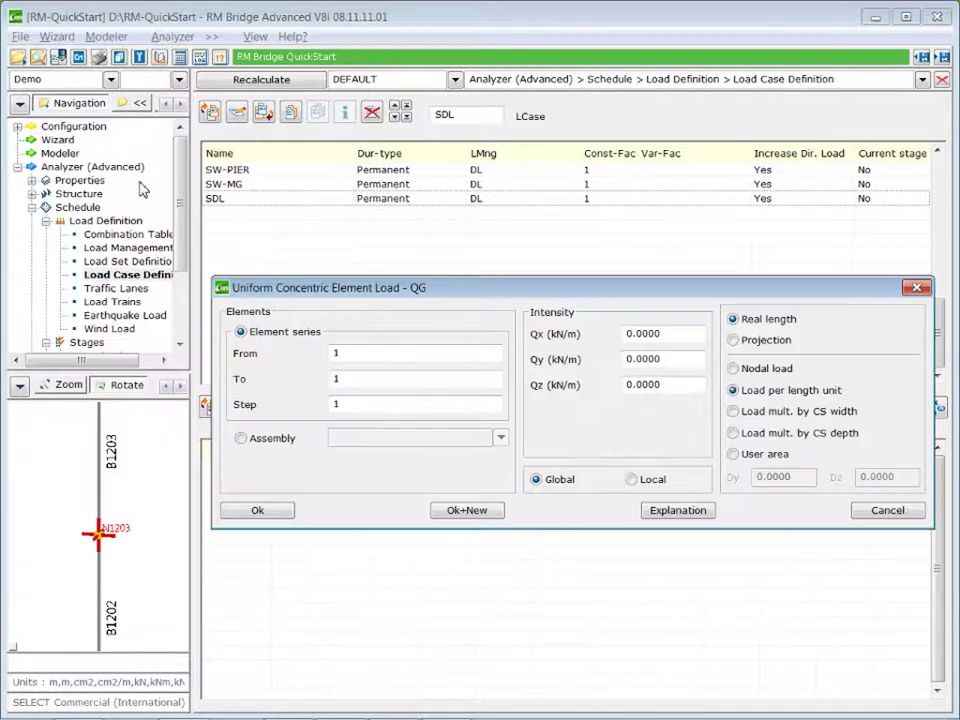
left_click(241, 439)
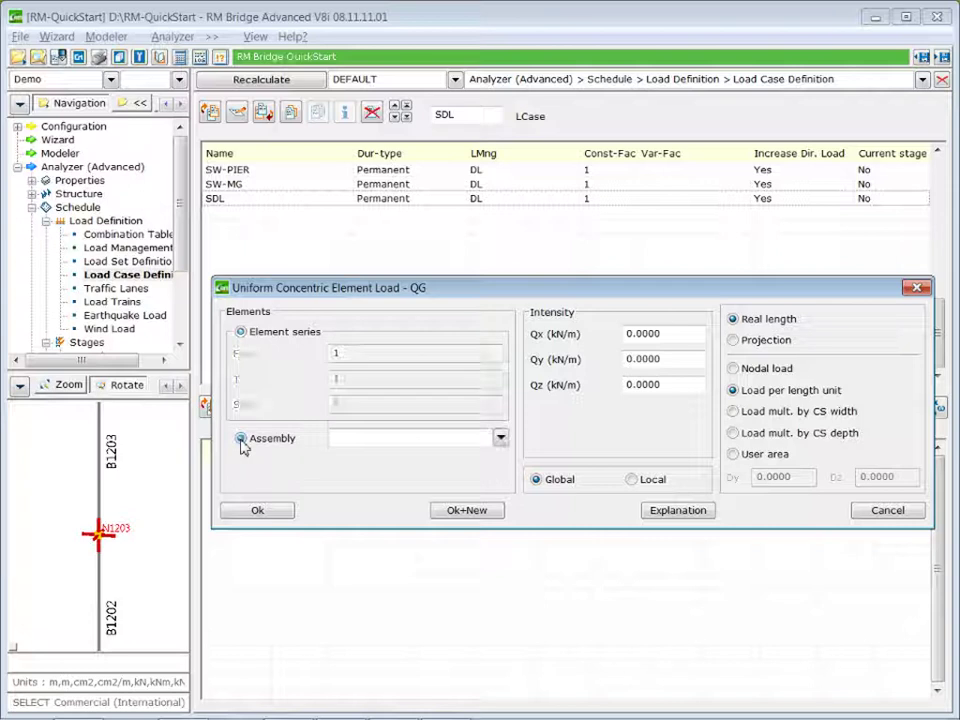
left_click(500, 437)
left_click(366, 469)
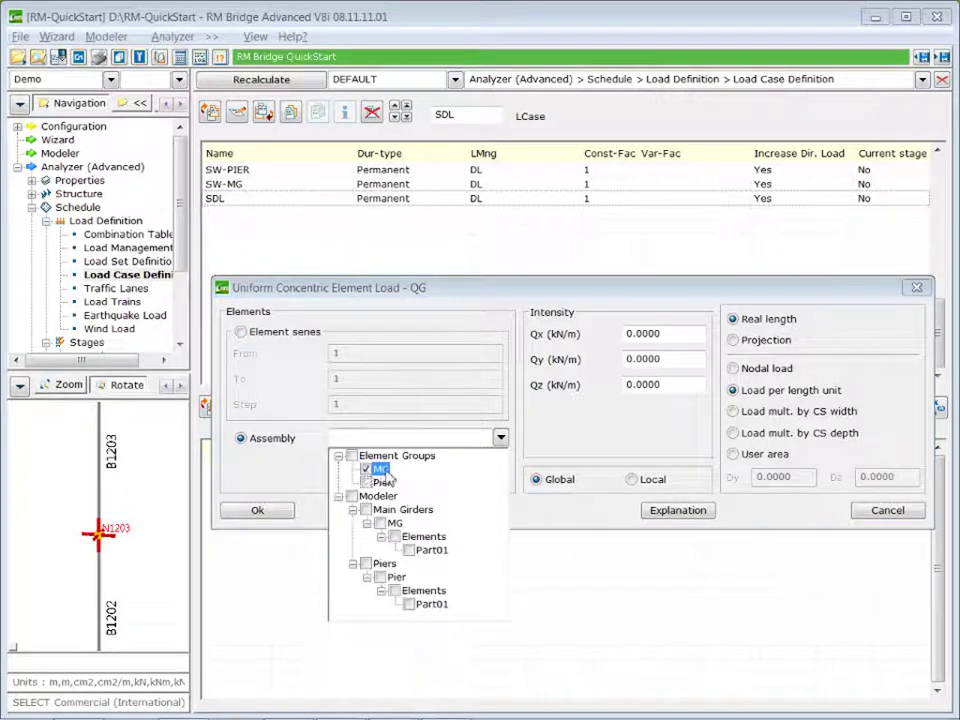
left_click(533, 520)
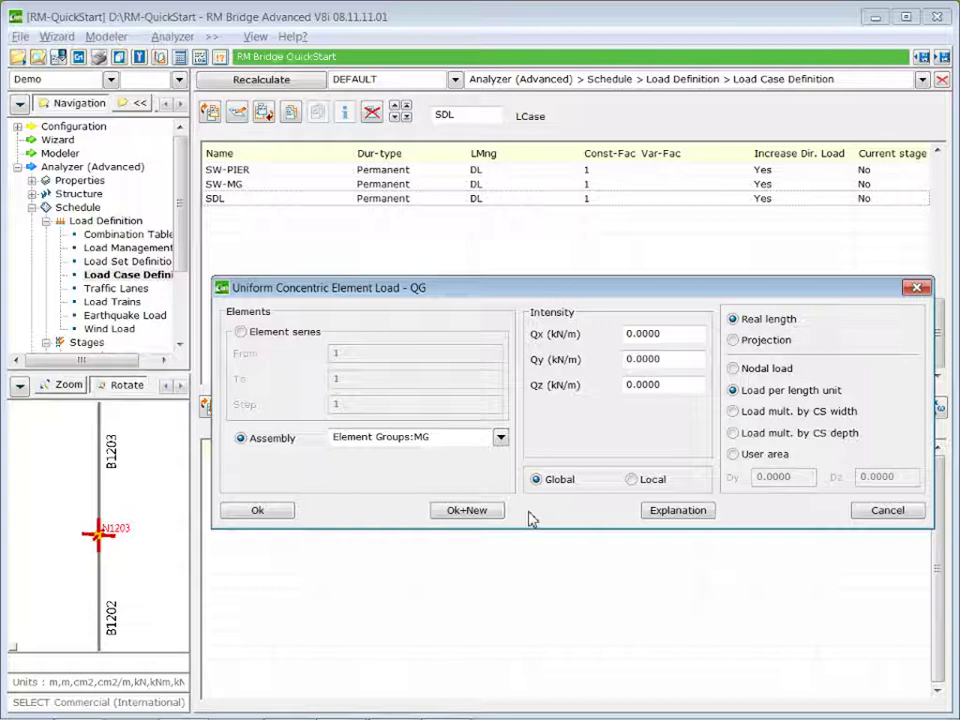
double_click(676, 361)
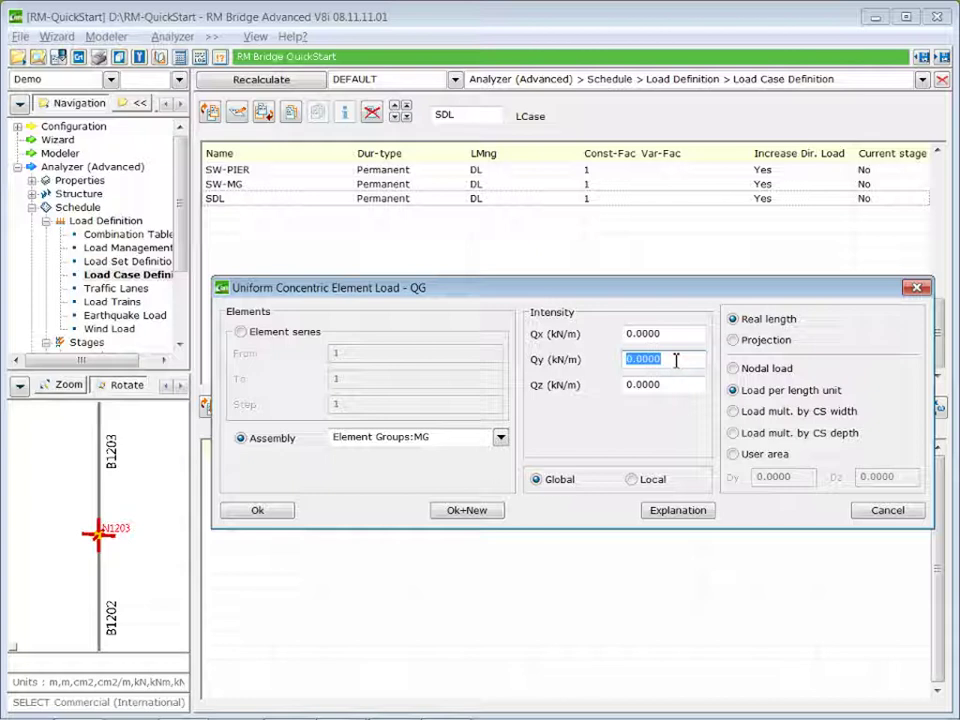
type("-30")
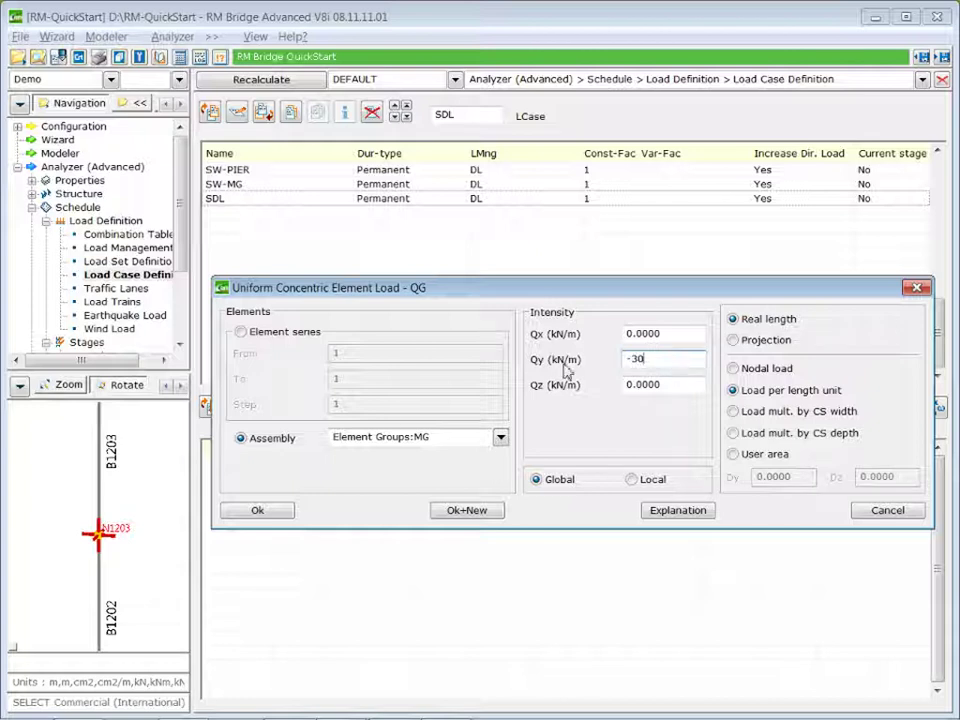
left_click(260, 511)
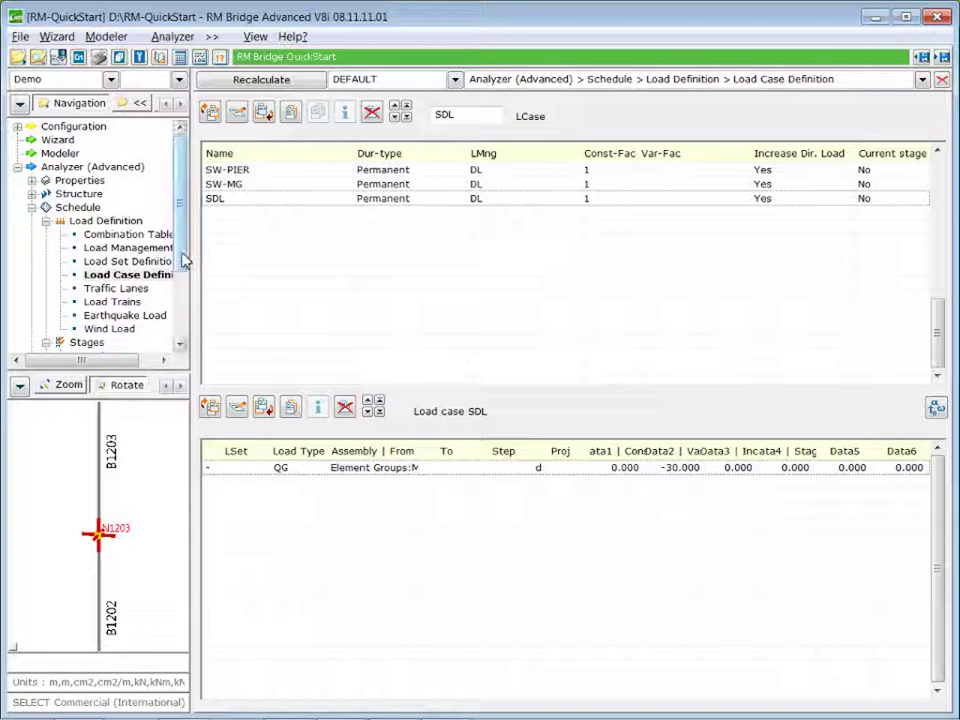
- Add a Calc load case calculation for SW-PIER to the schedule actions of Stage-1
left_click_drag(184, 253, 180, 304)
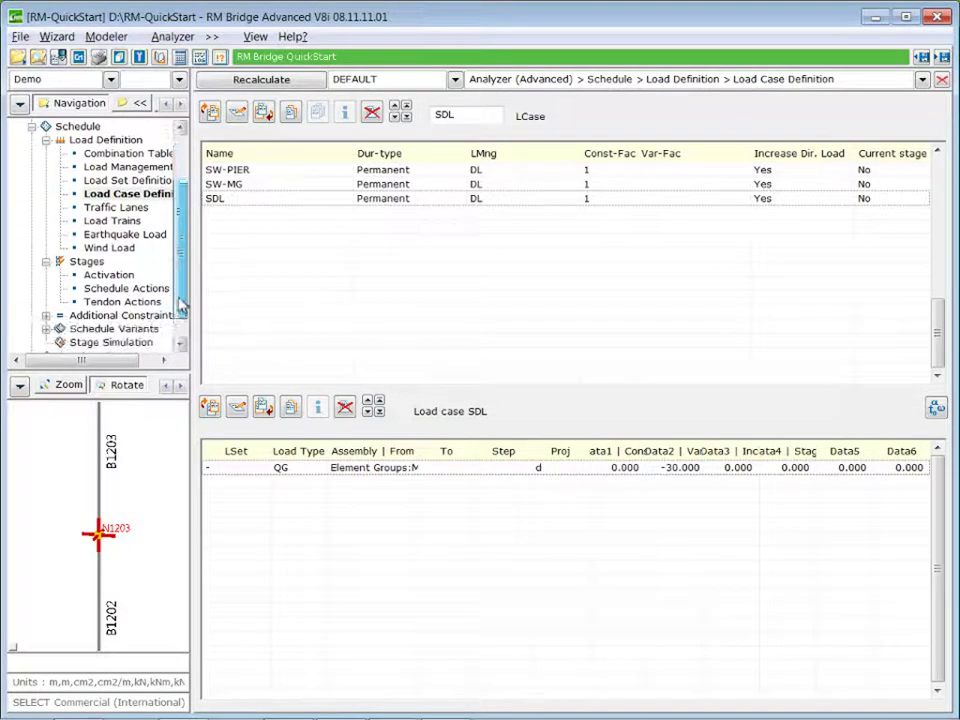
left_click(113, 290)
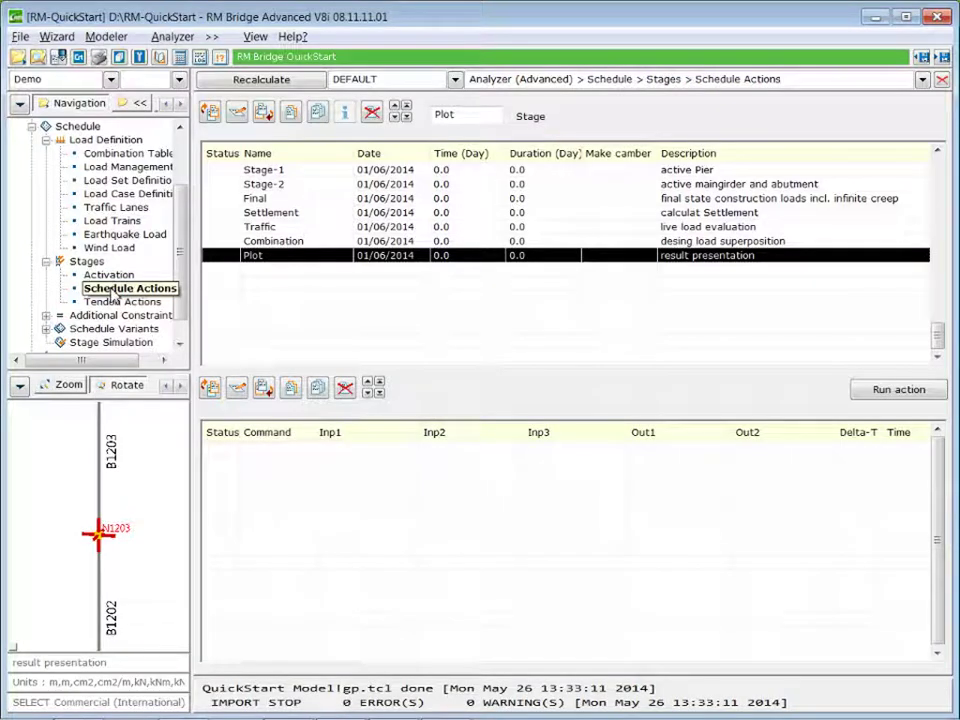
left_click(307, 172)
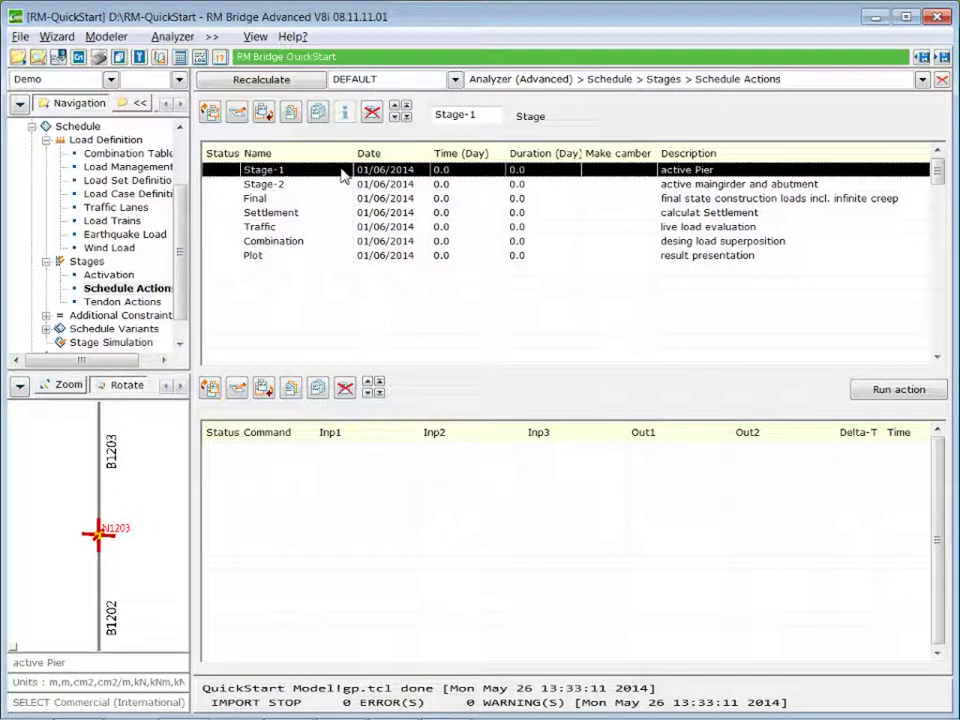
left_click(264, 392)
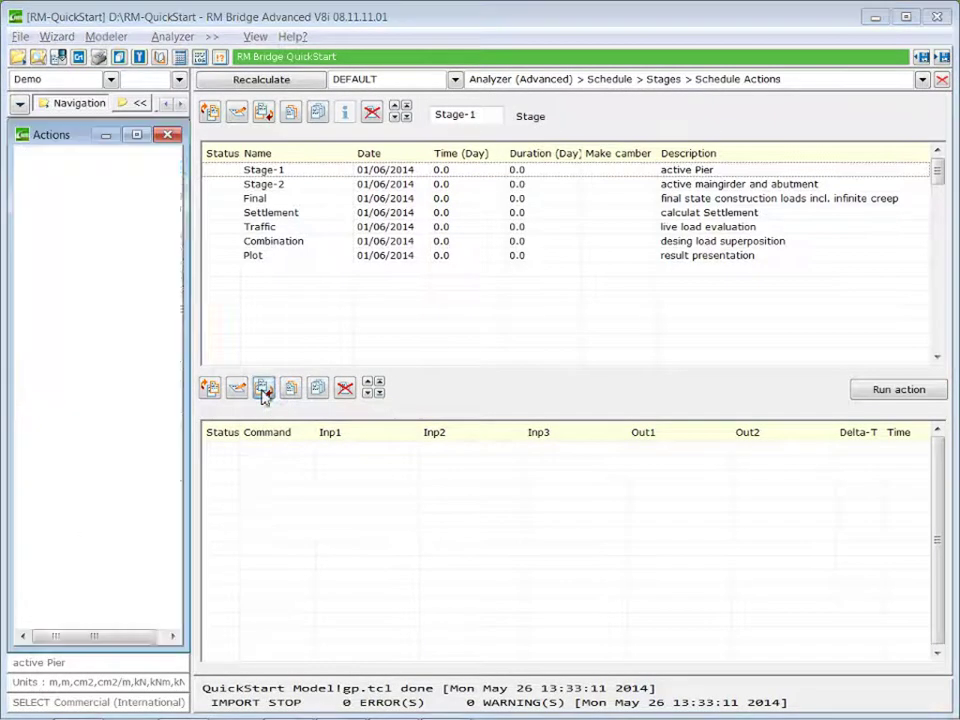
left_click_drag(184, 294, 309, 300)
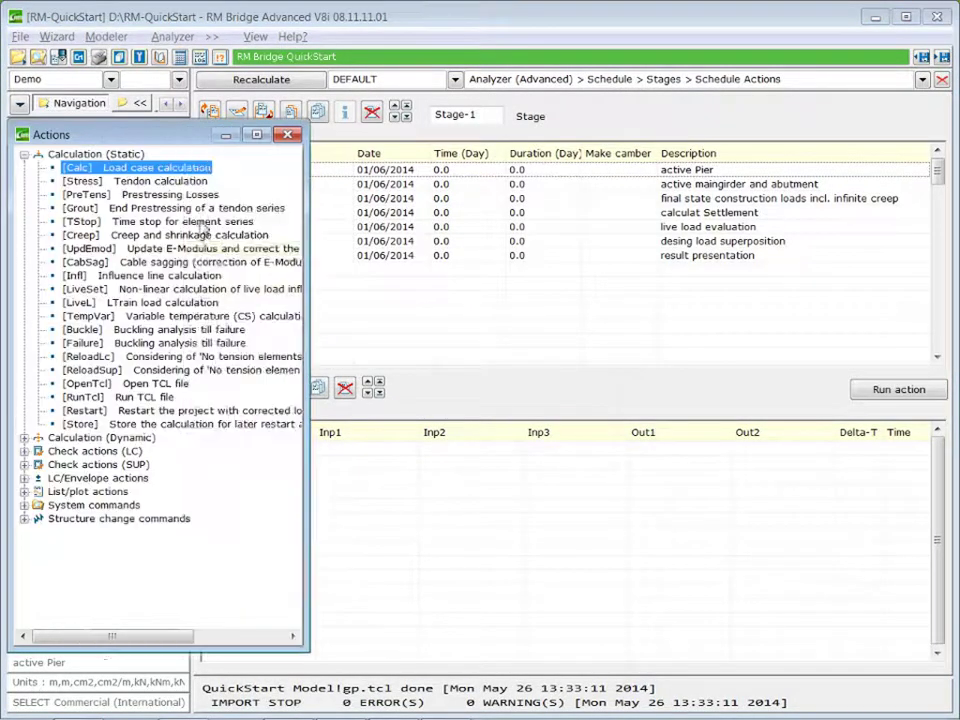
double_click(145, 170)
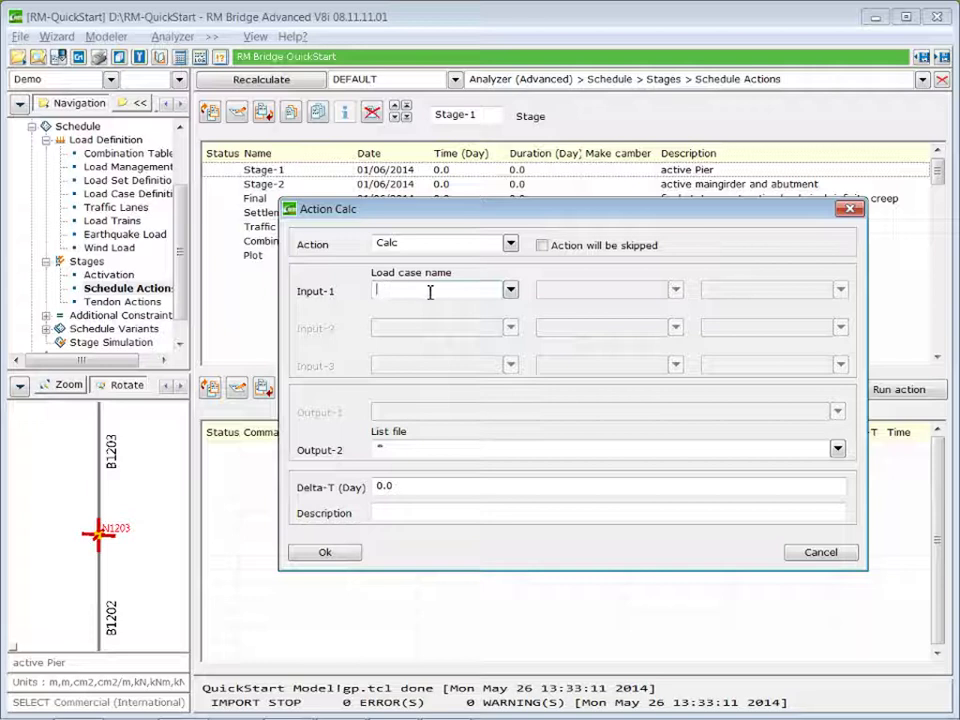
left_click(511, 291)
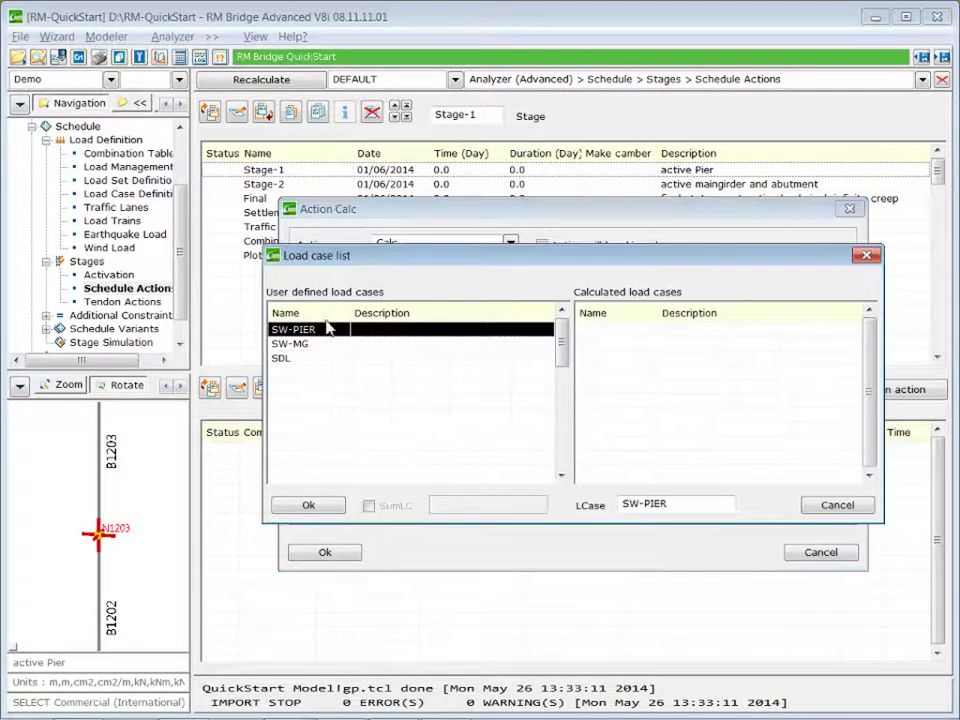
left_click(312, 507)
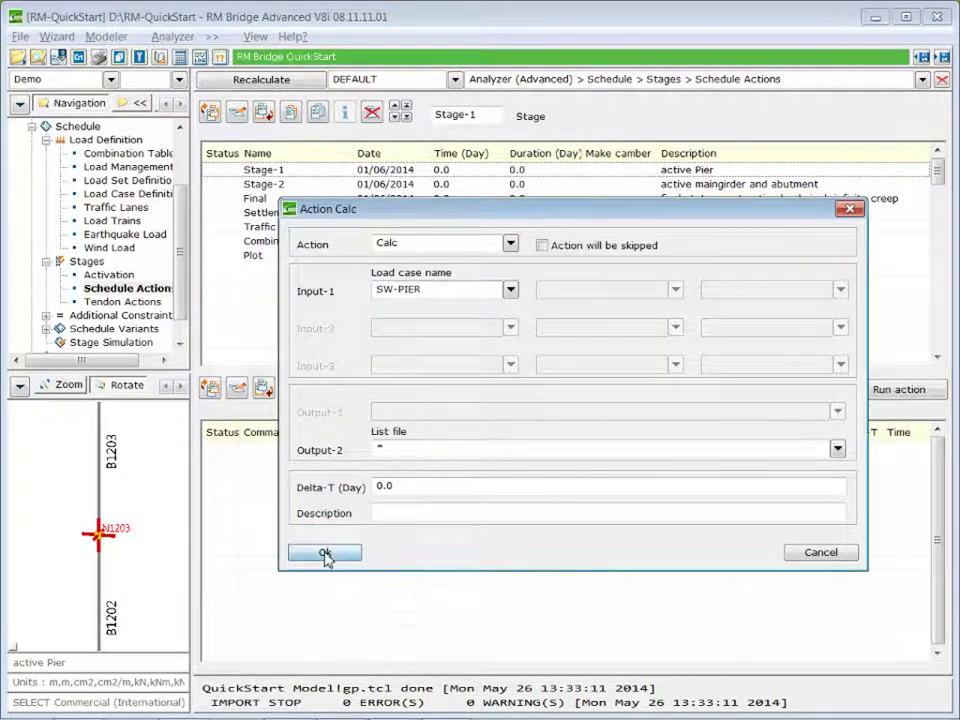
left_click(325, 554)
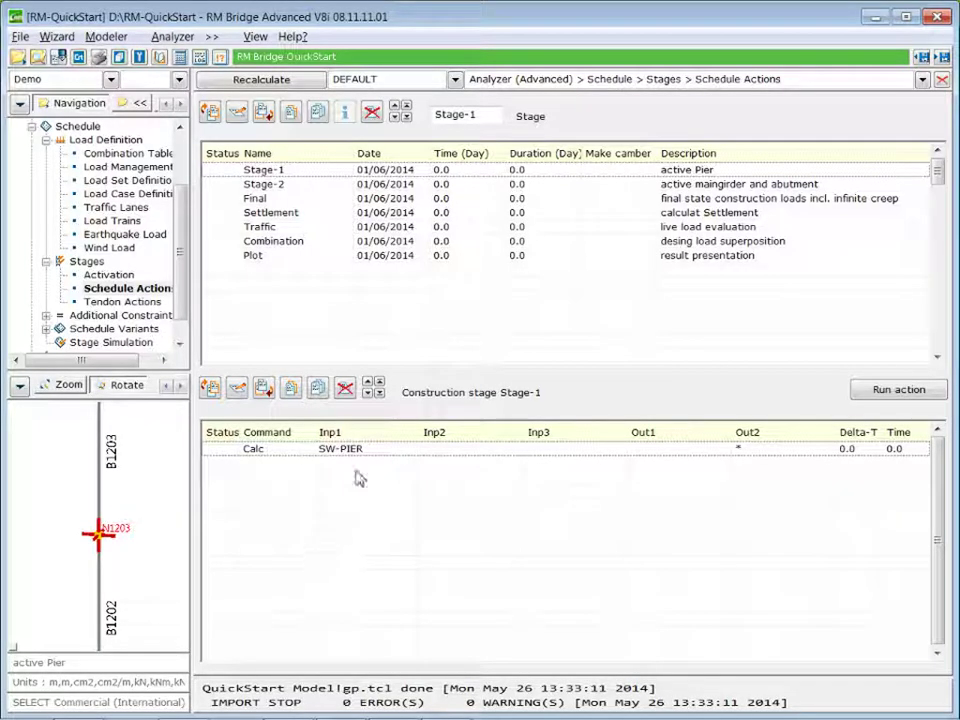
- Add a Calc load case calculation for SW-MG to the schedule actions of Stage-2
left_click(326, 189)
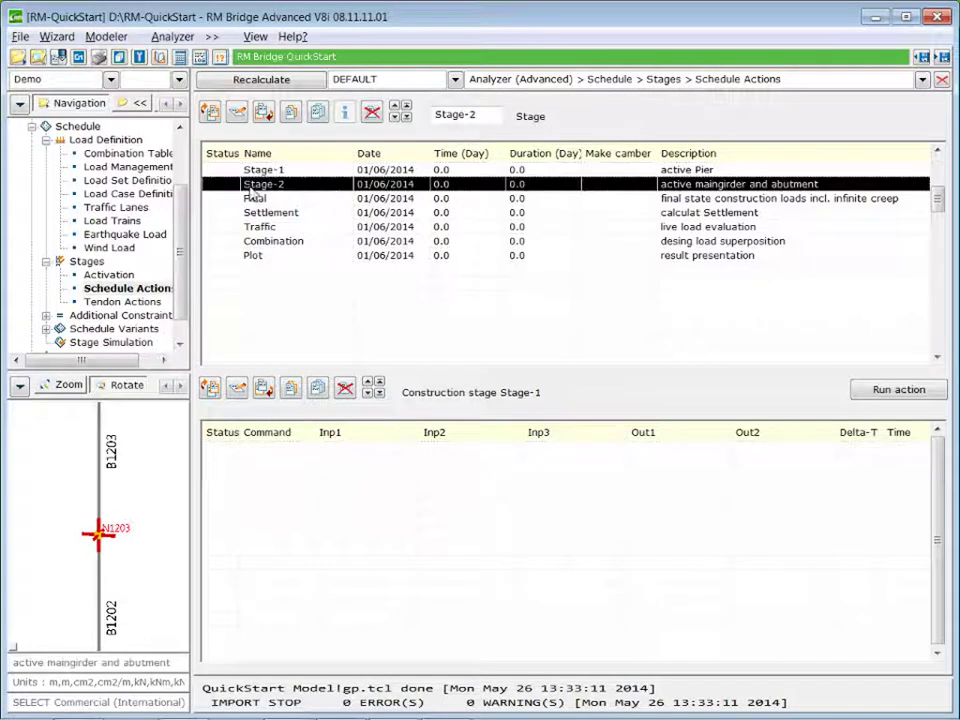
left_click(263, 390)
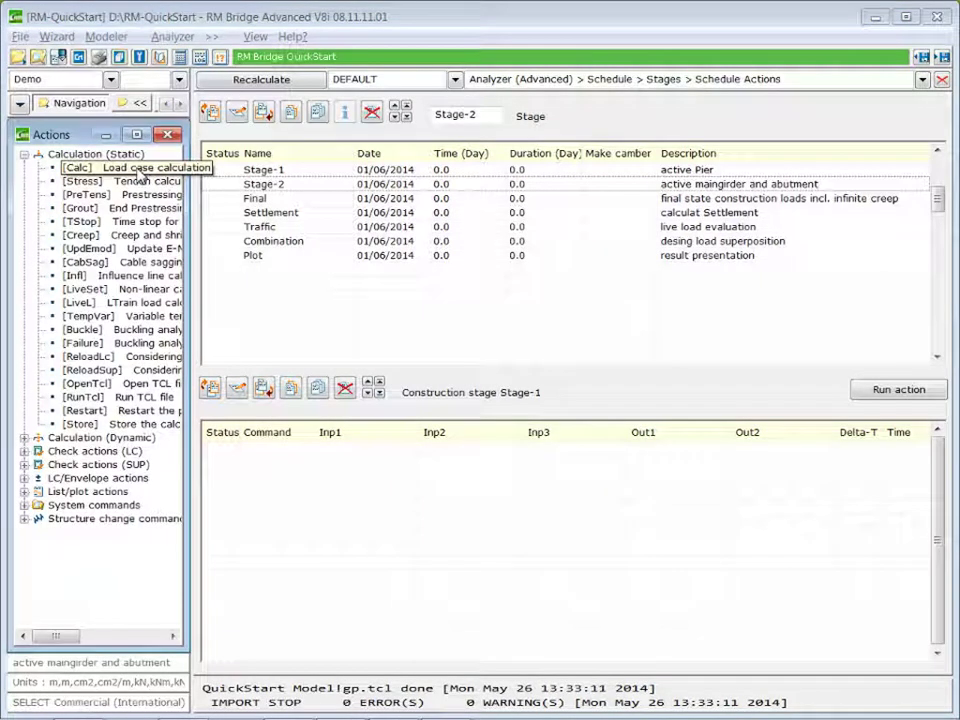
double_click(140, 172)
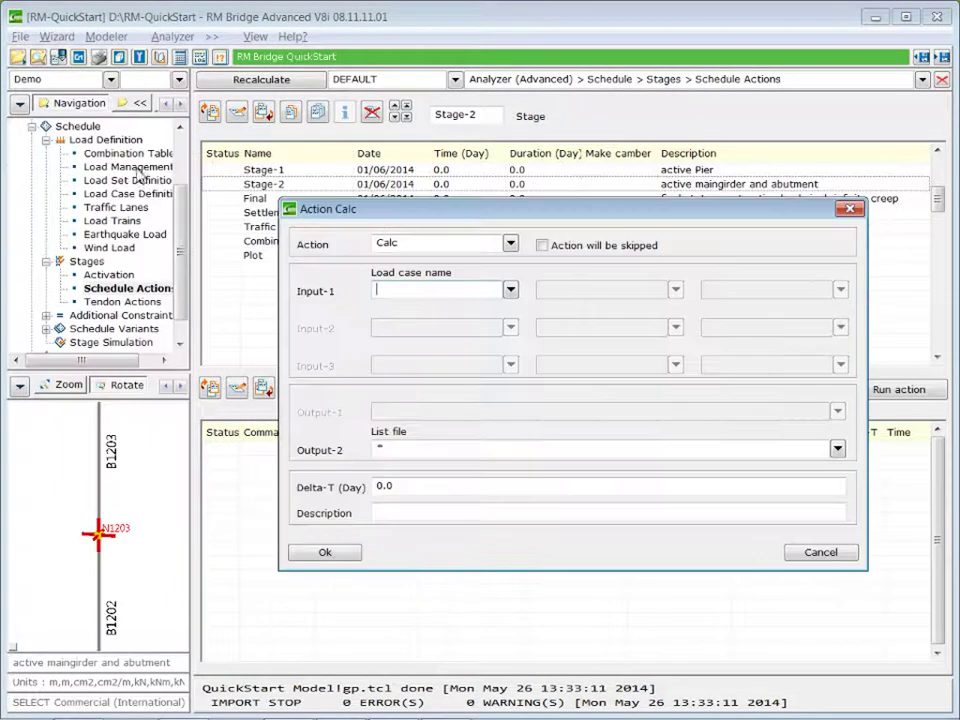
left_click(510, 290)
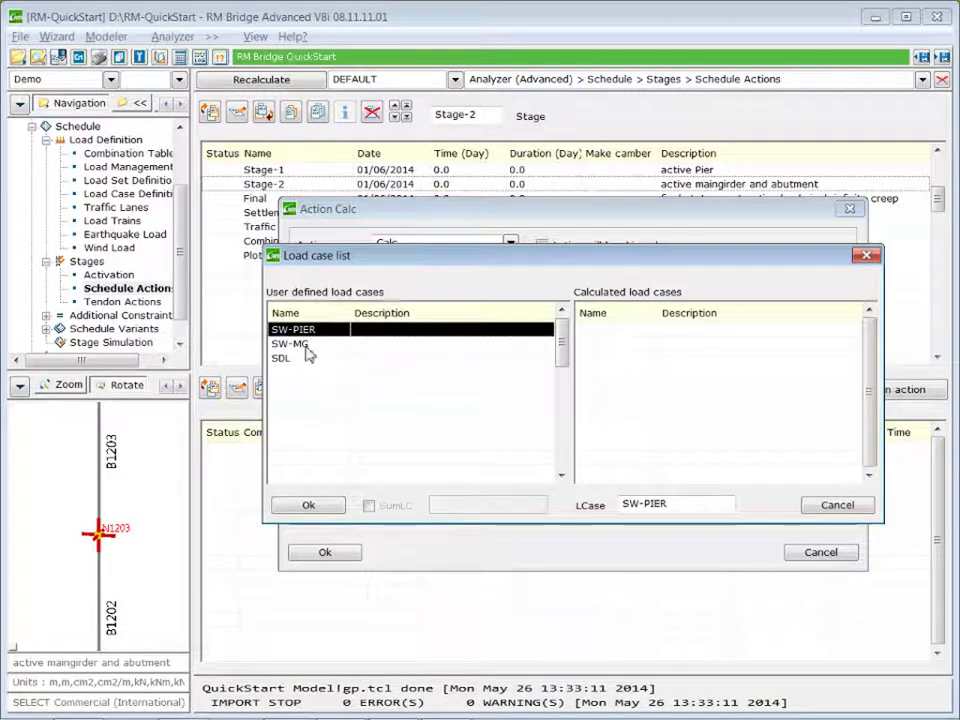
left_click(306, 346)
left_click(308, 507)
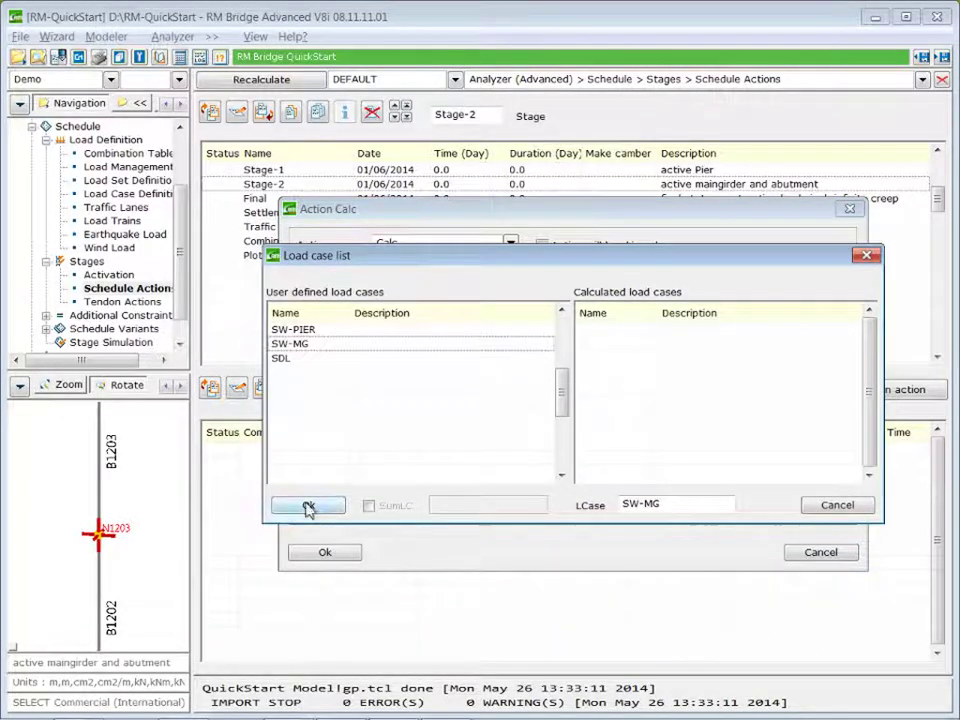
left_click(326, 556)
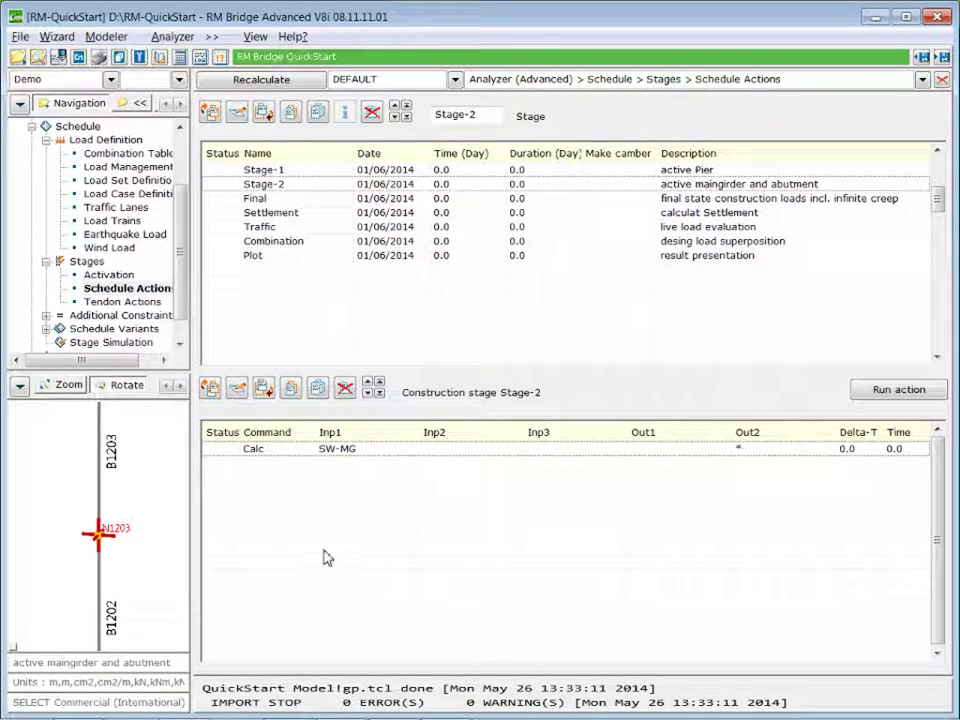
- Add a Calc load case calculation for SDL to the schedule actions of the Final stage
left_click(276, 199)
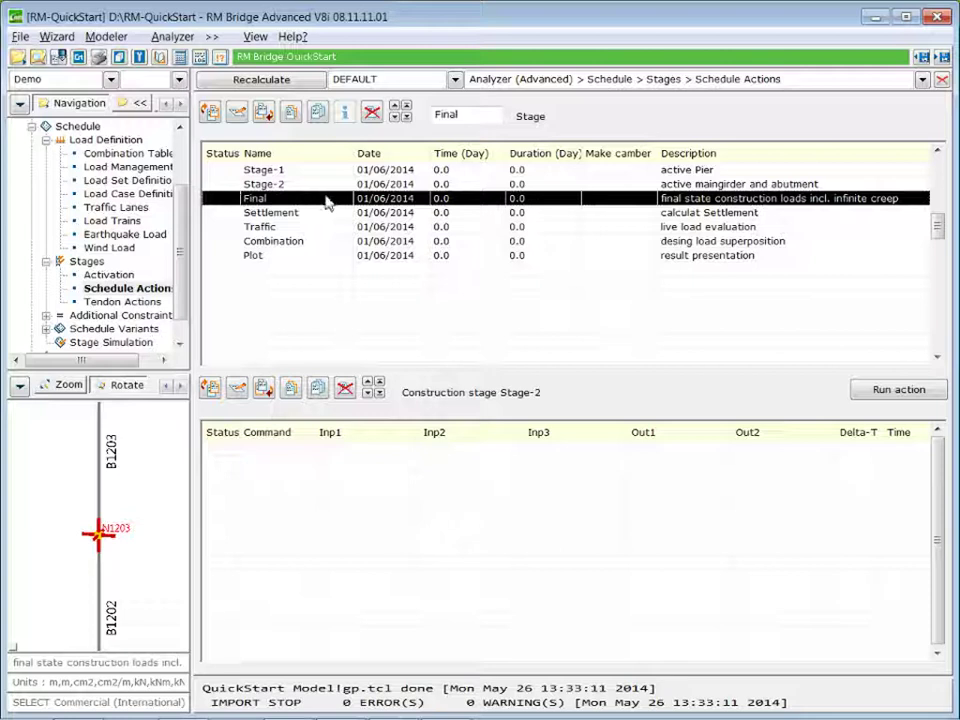
left_click(264, 391)
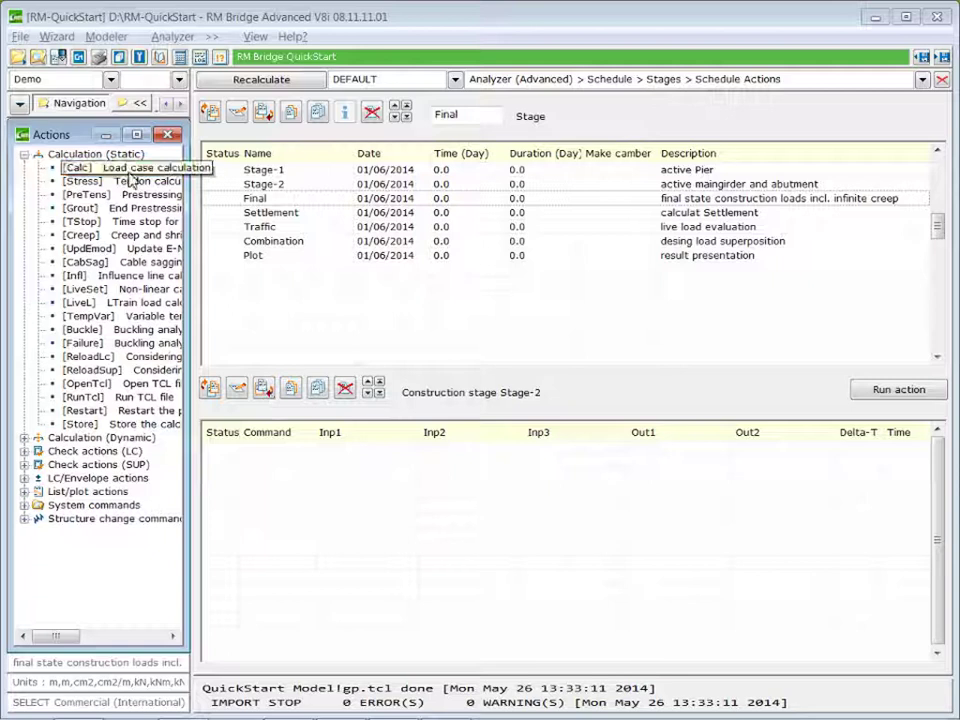
double_click(130, 178)
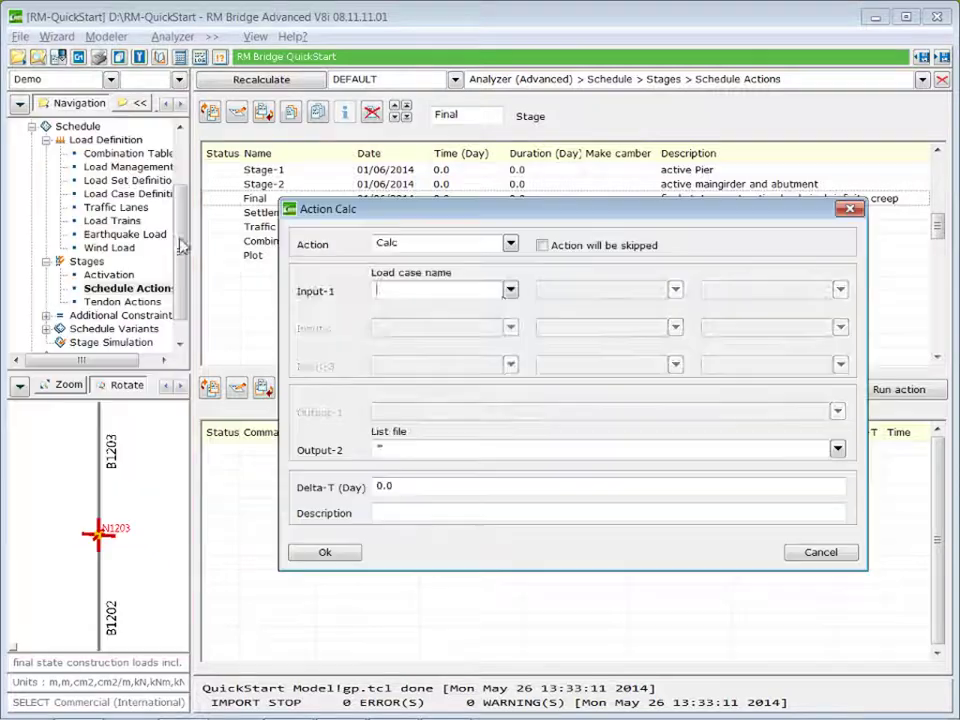
left_click(511, 292)
left_click(310, 360)
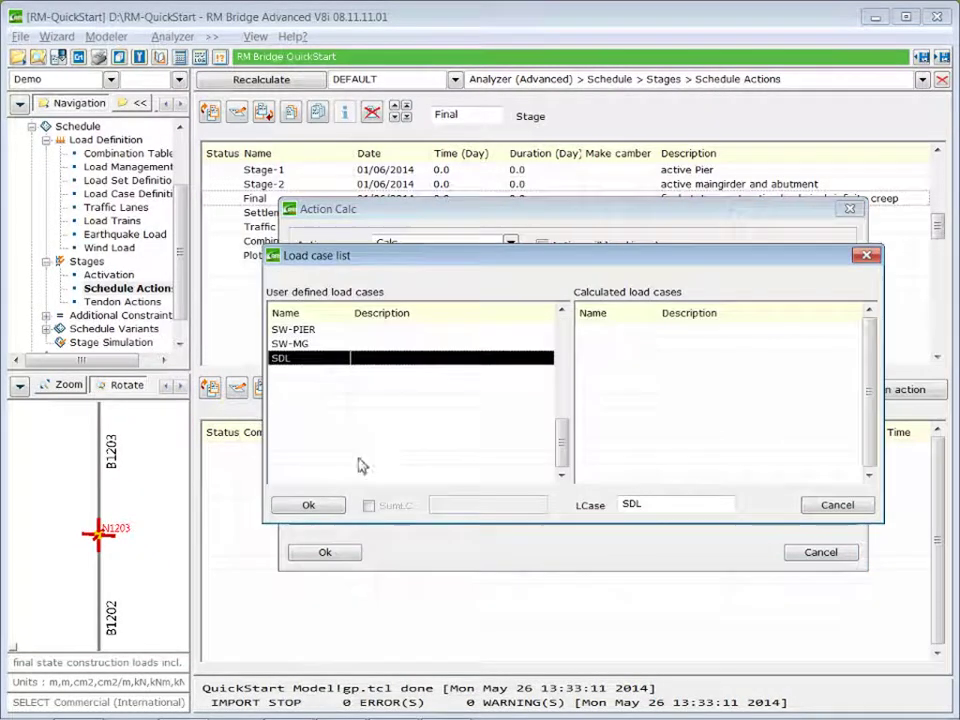
left_click(306, 506)
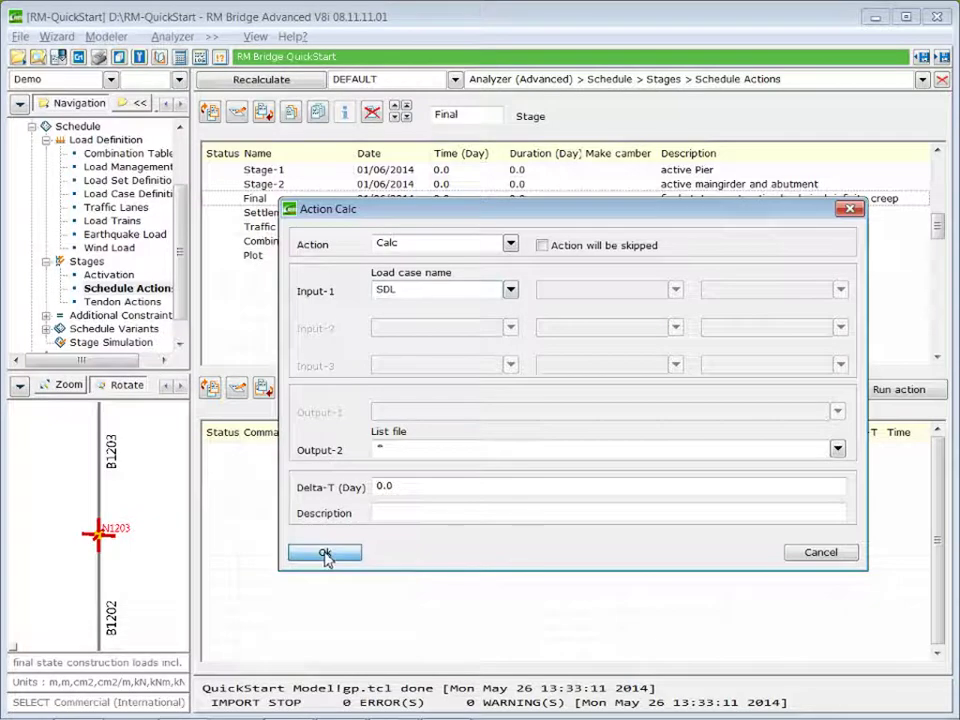
left_click(326, 555)
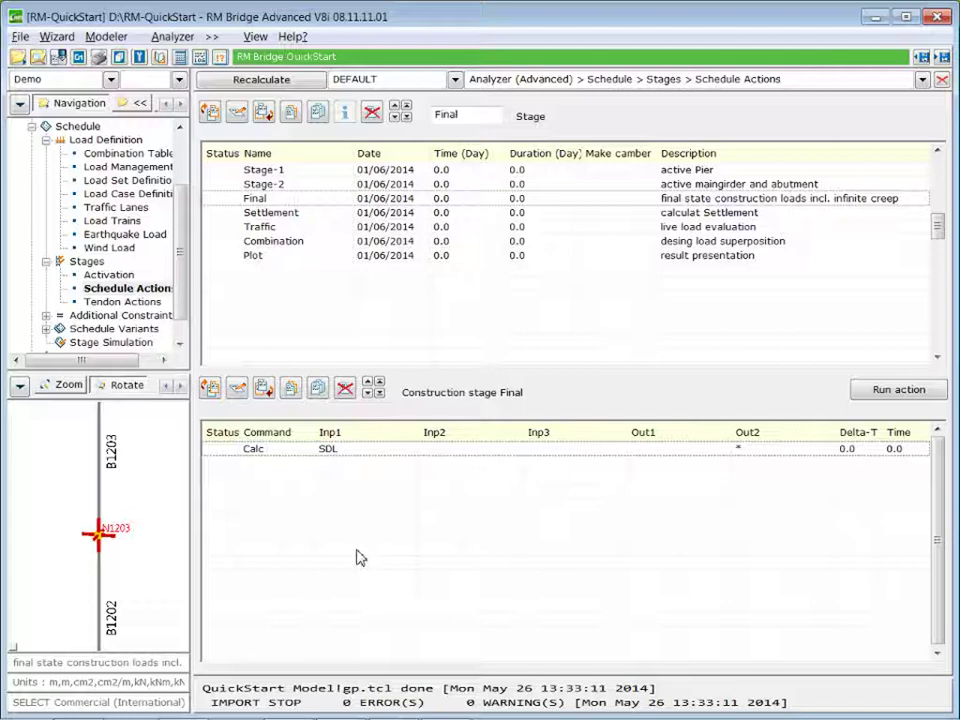
- Recalculate the DEFAULT construction schedule with the existing calculation settings
left_click(263, 80)
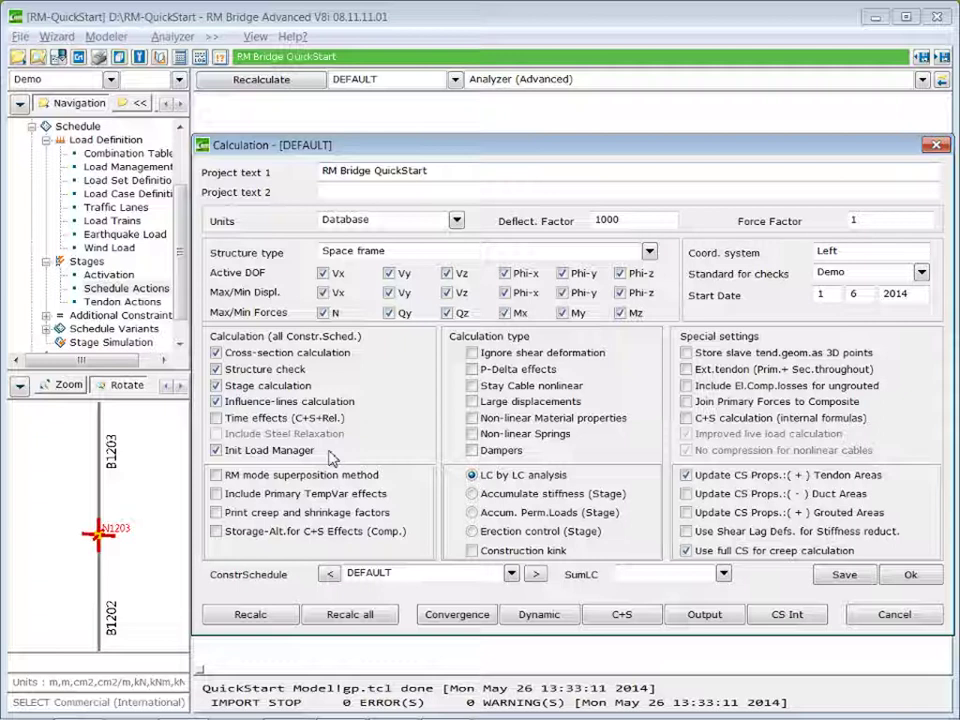
left_click(251, 616)
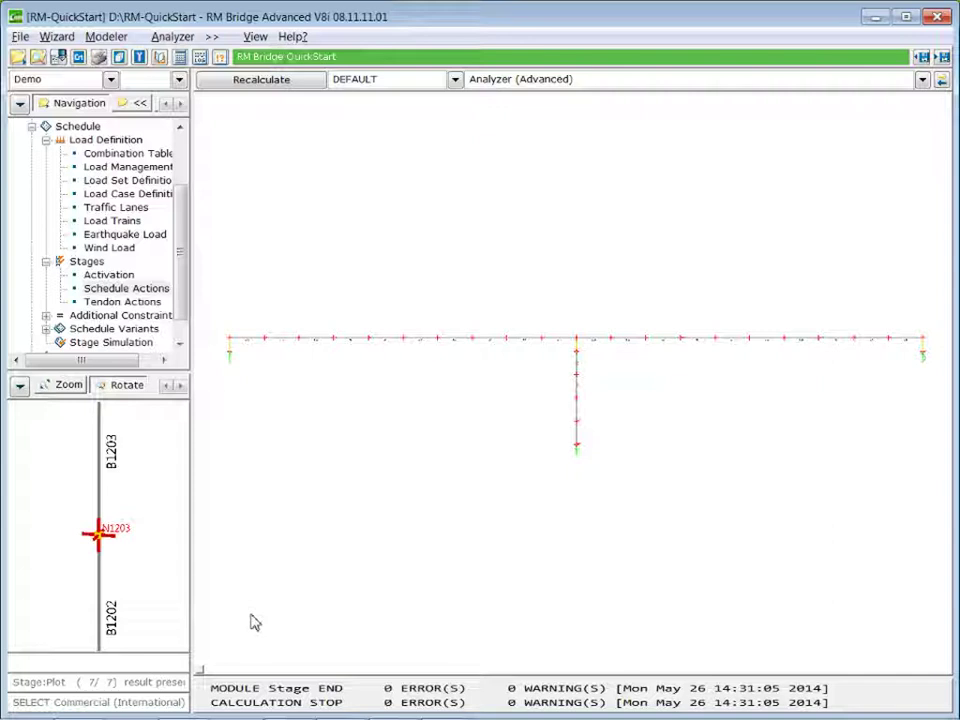
- Examine the load case results: the forces and displacements of DL-SUM and the displacements of STG-SUM
left_click_drag(180, 306, 180, 322)
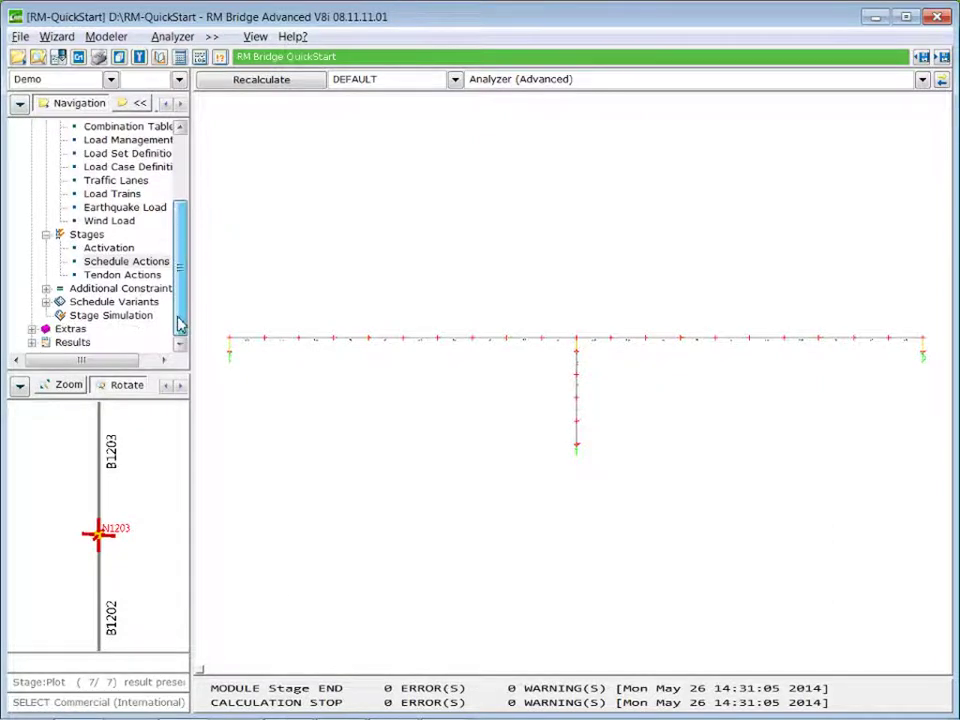
left_click(32, 342)
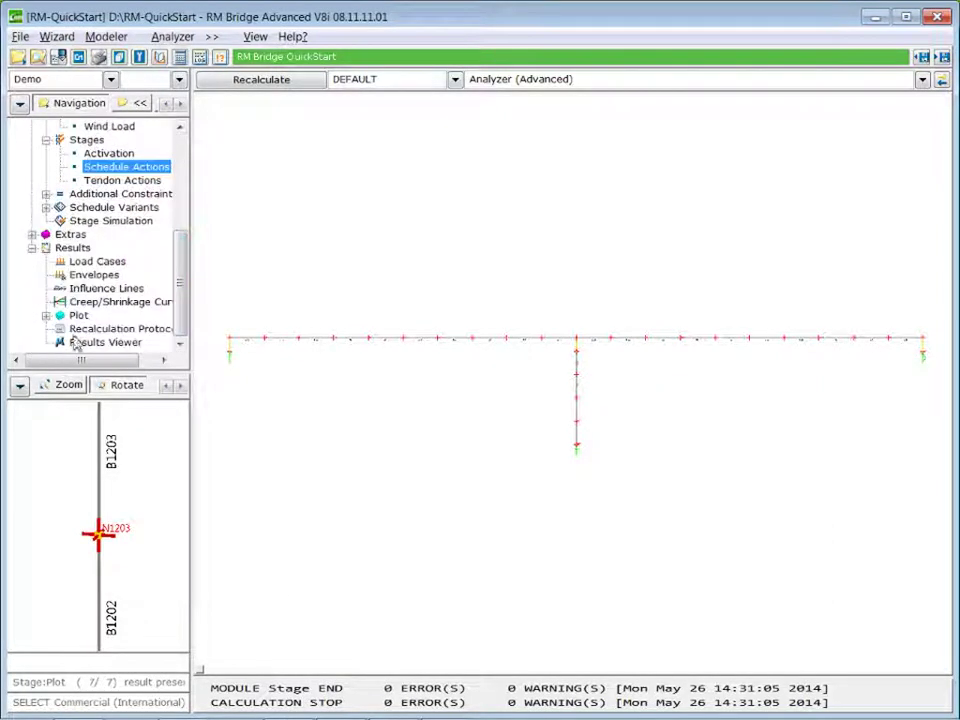
left_click(98, 262)
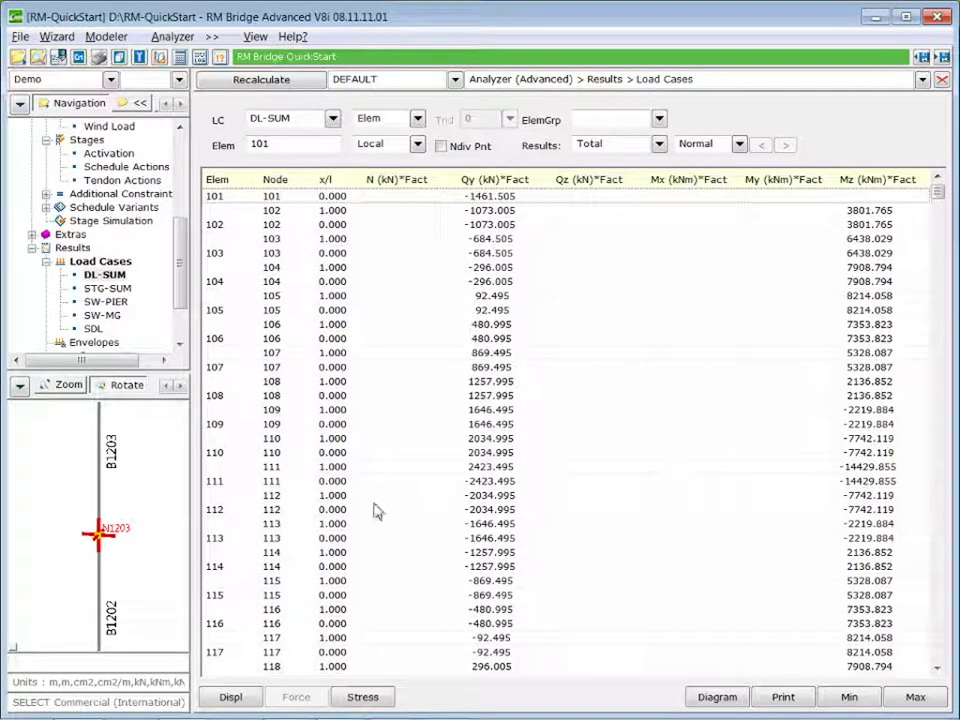
left_click(229, 699)
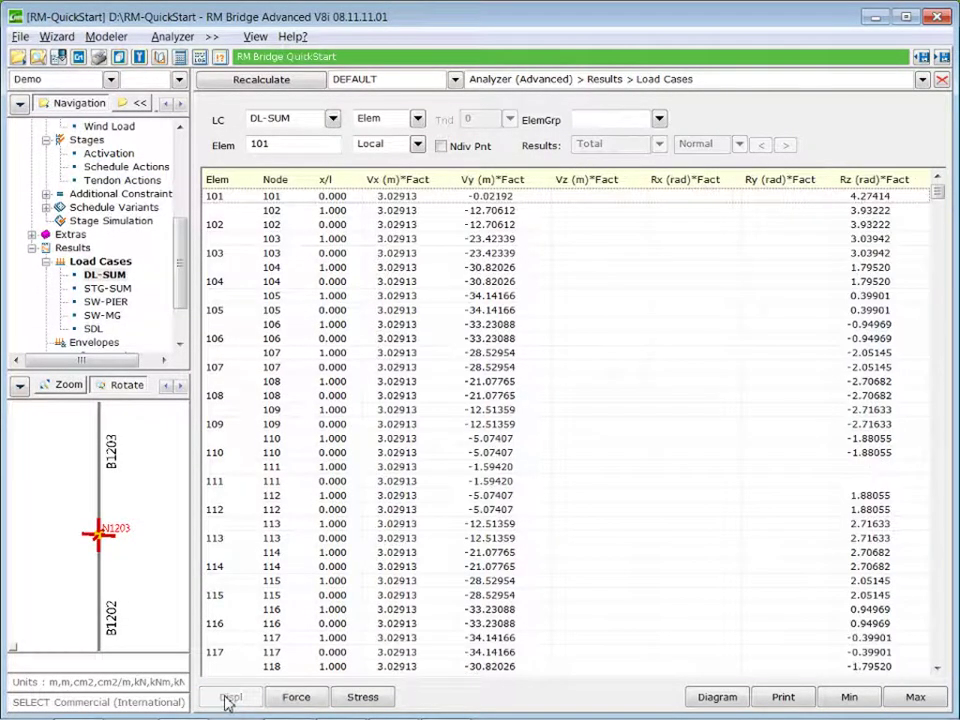
left_click(107, 288)
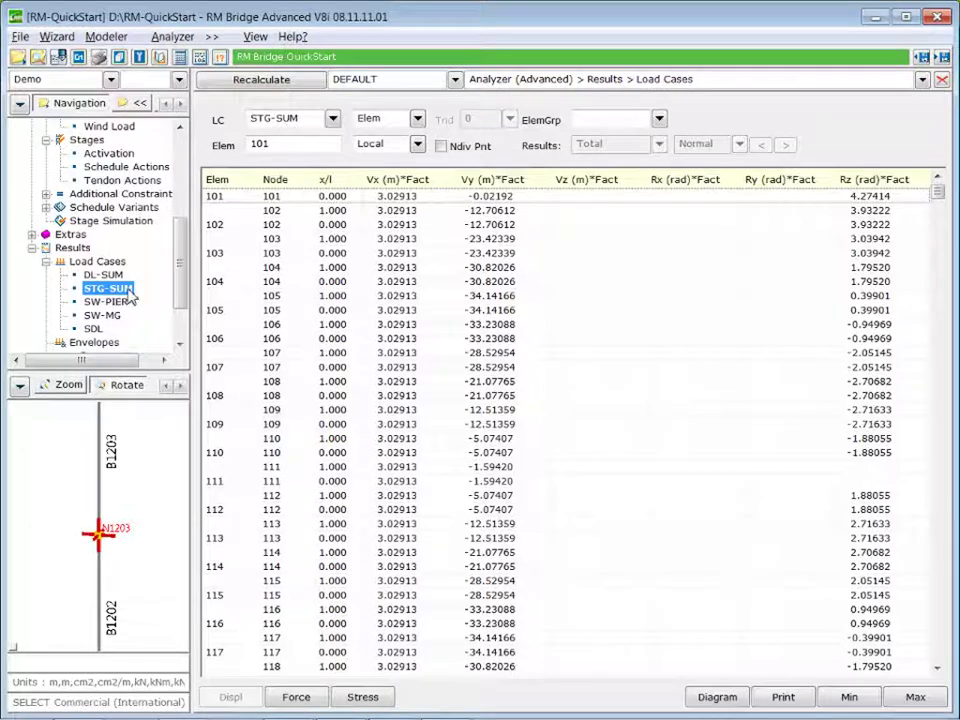
left_click(103, 274)
left_click(941, 82)
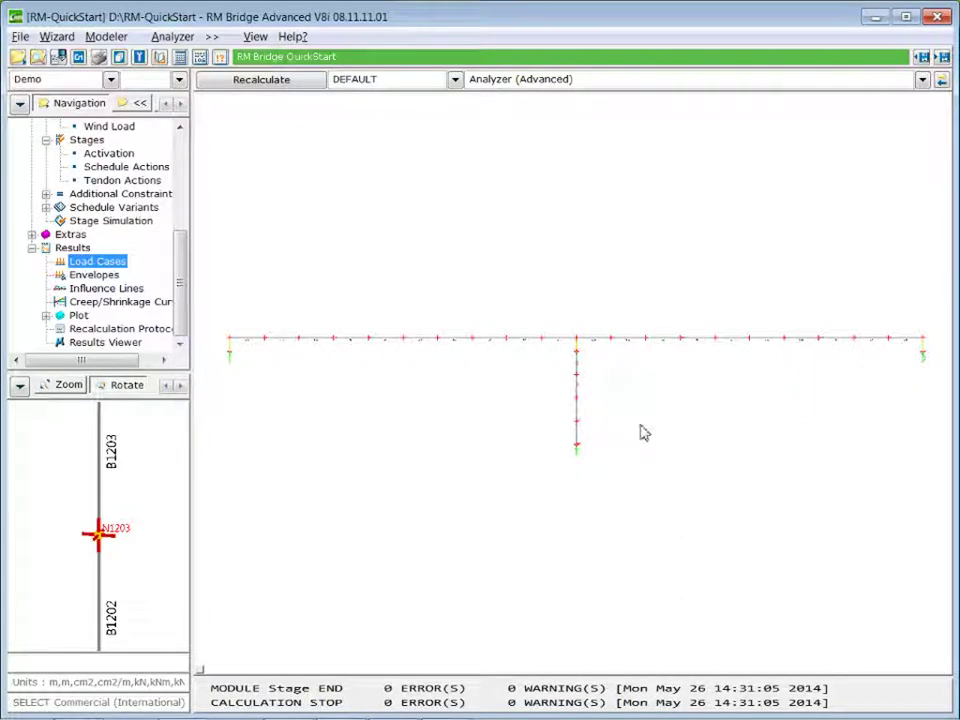
- Enable results in the model view, showing displacements and total Mz forces with values for load case SW-MG
right_click(583, 263)
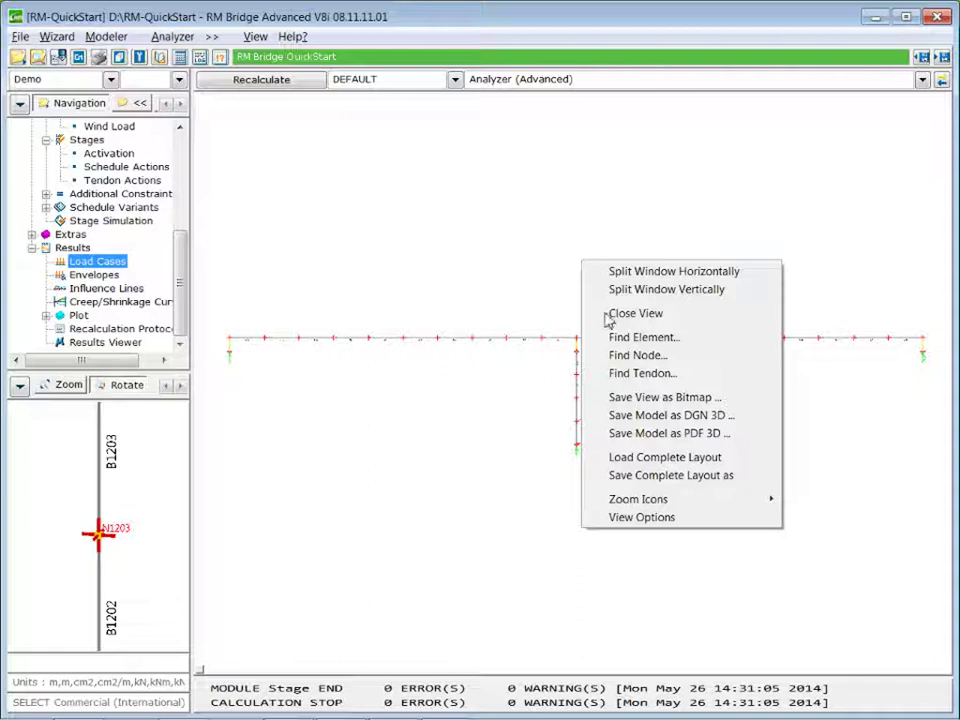
left_click(639, 518)
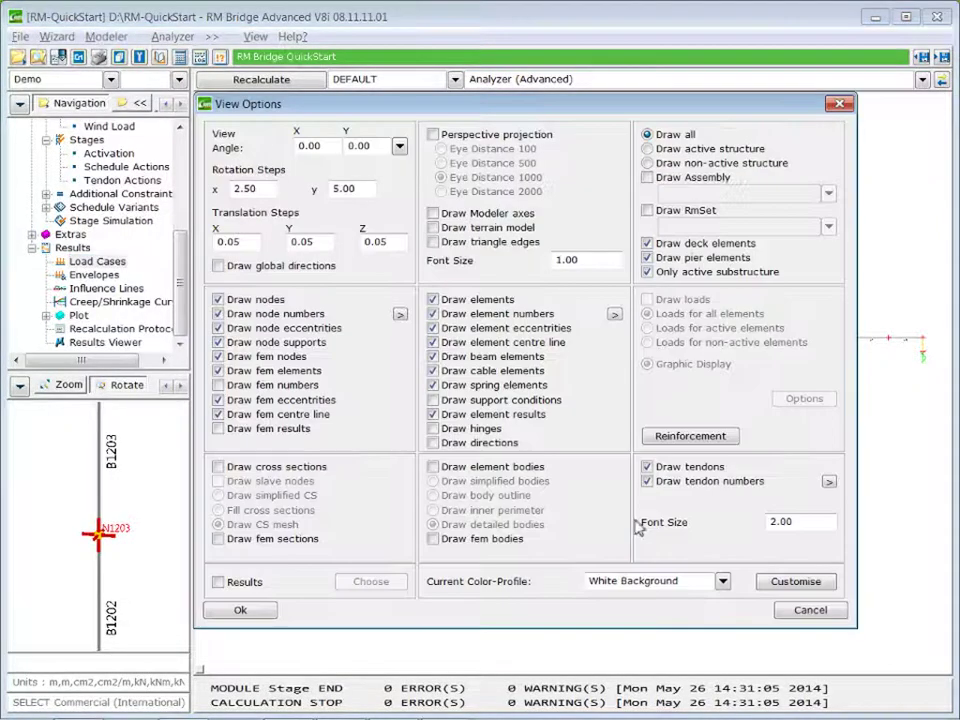
left_click(218, 583)
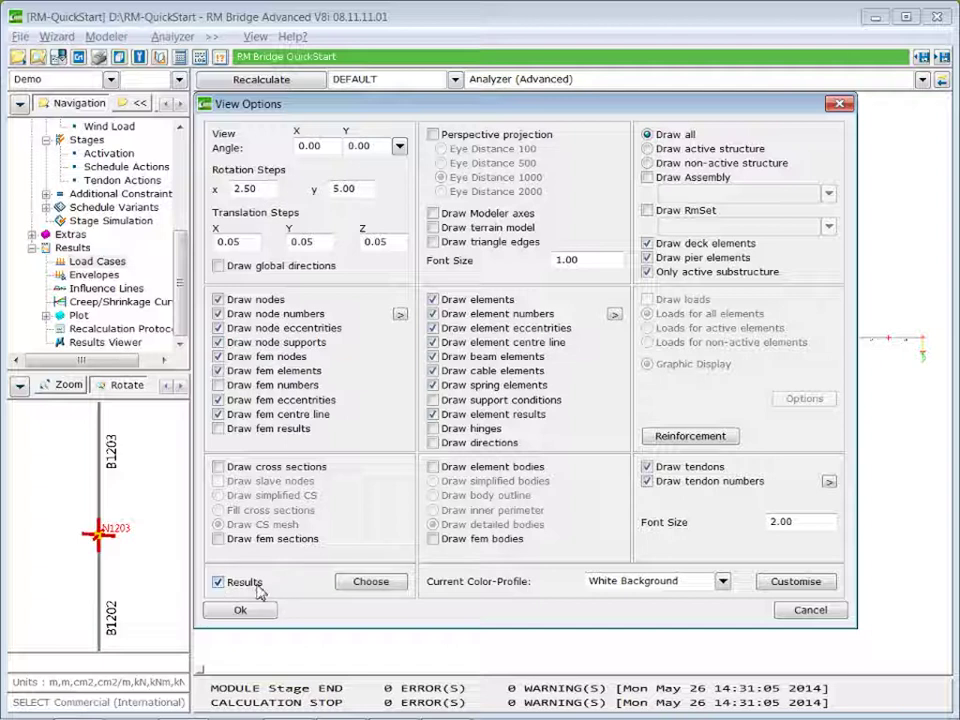
left_click(380, 590)
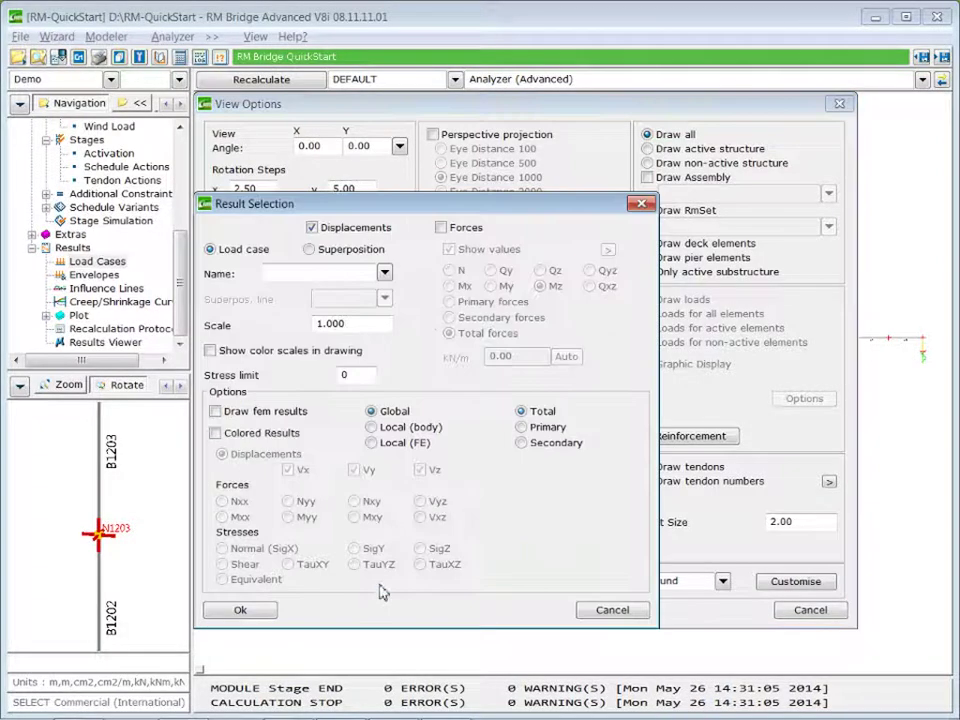
left_click(384, 275)
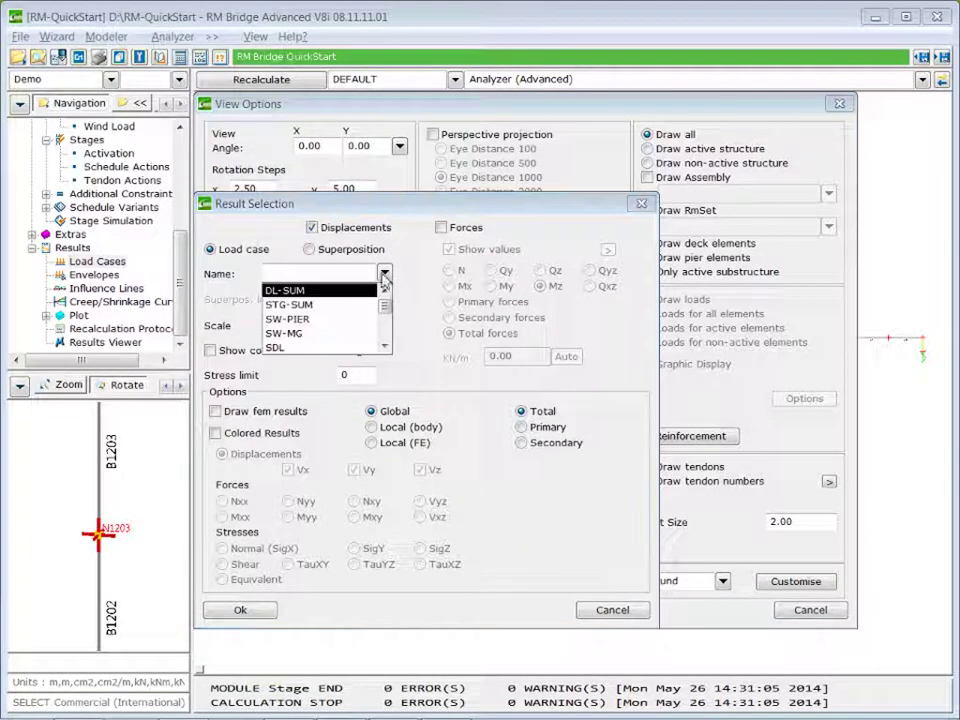
left_click(300, 334)
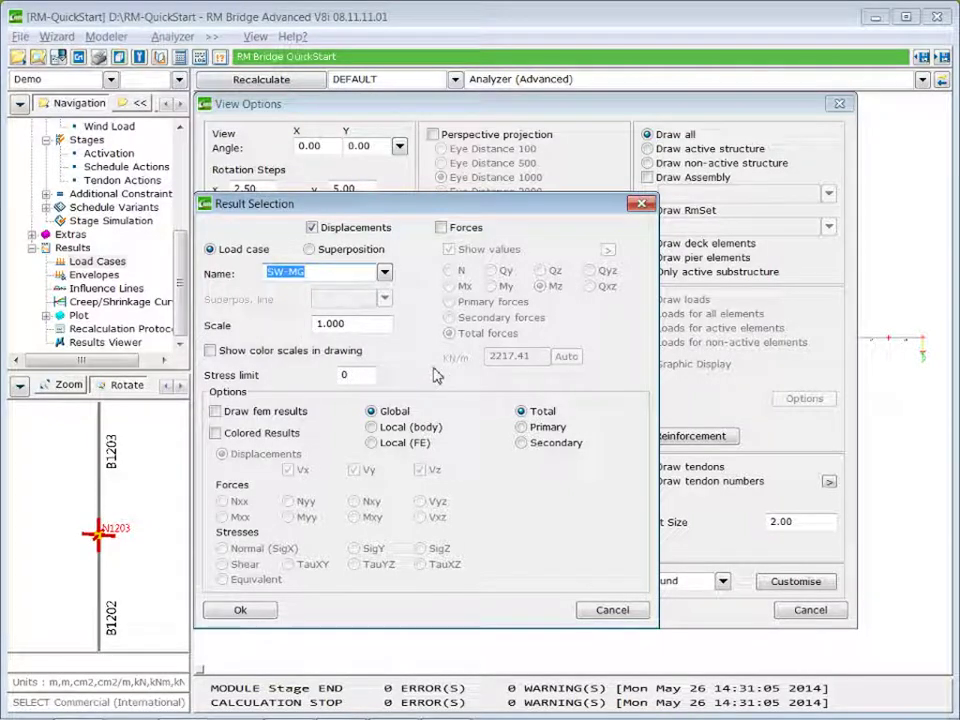
left_click(442, 228)
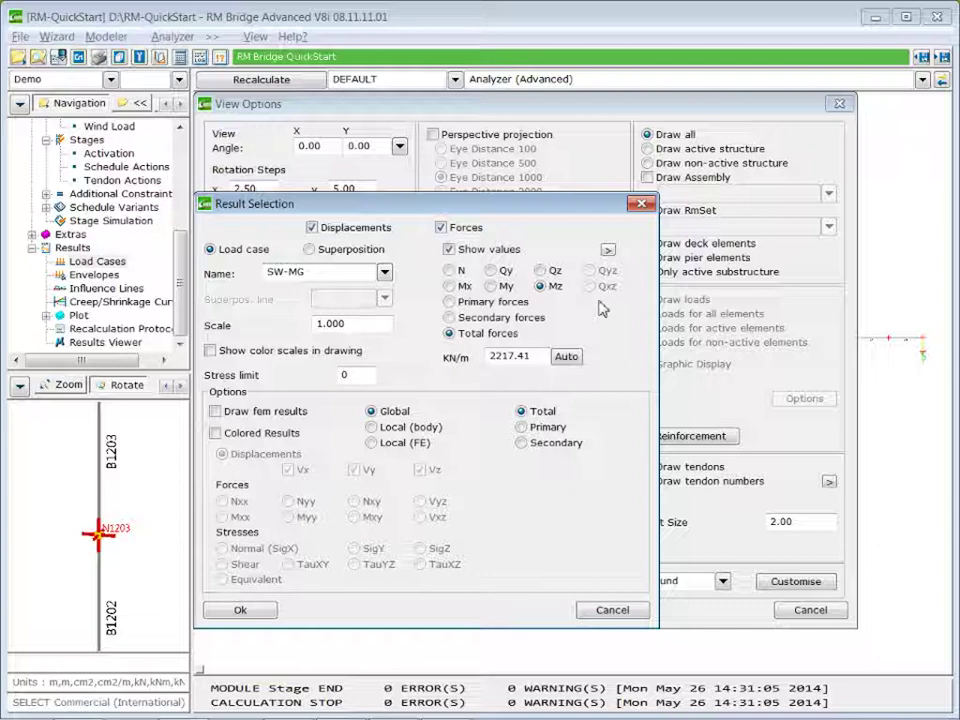
left_click(250, 617)
left_click(251, 617)
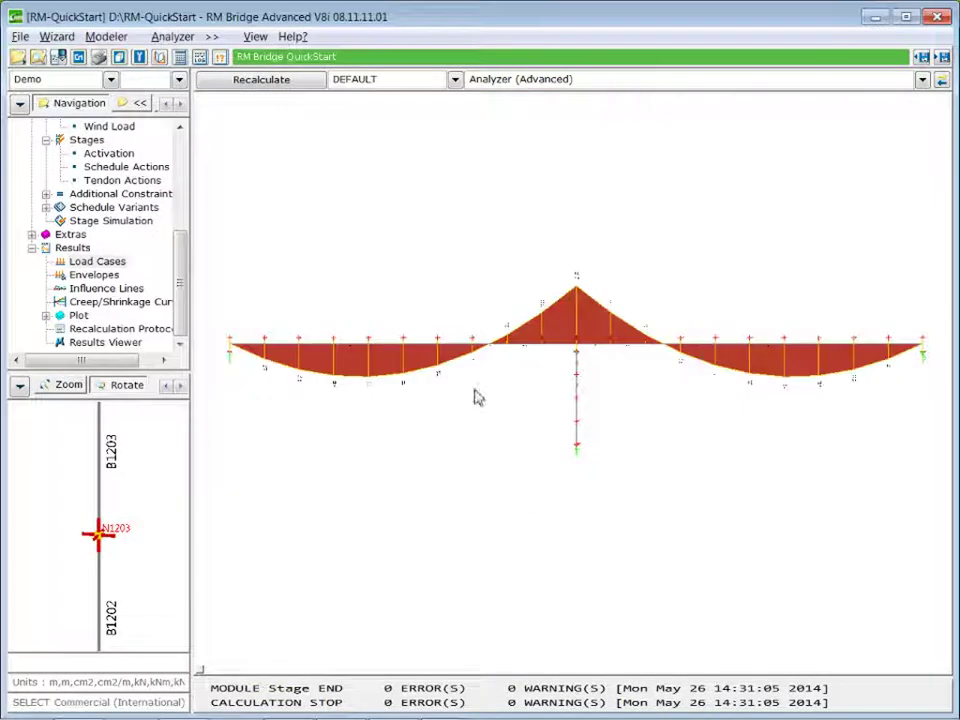